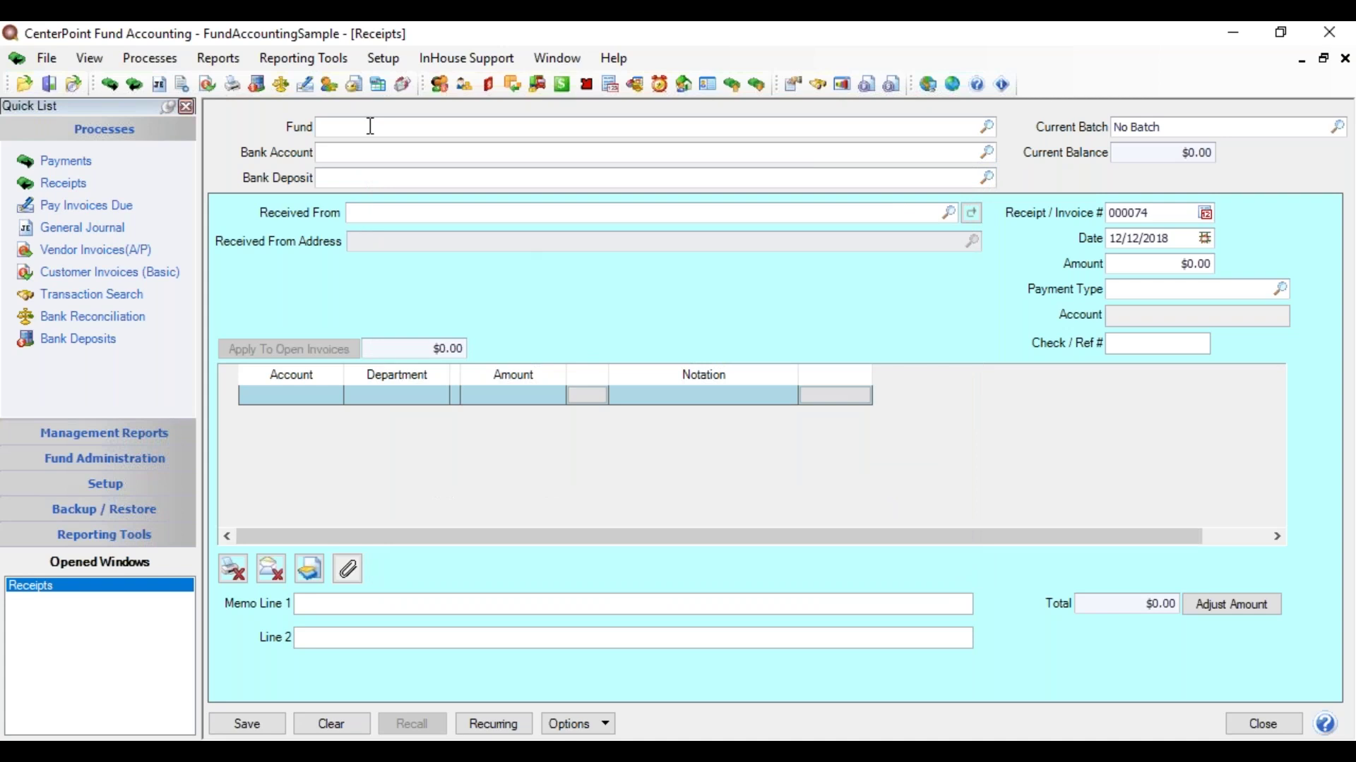
- Set the receipt's fund to CenterPoint Village-General
type("gen")
key("Tab")
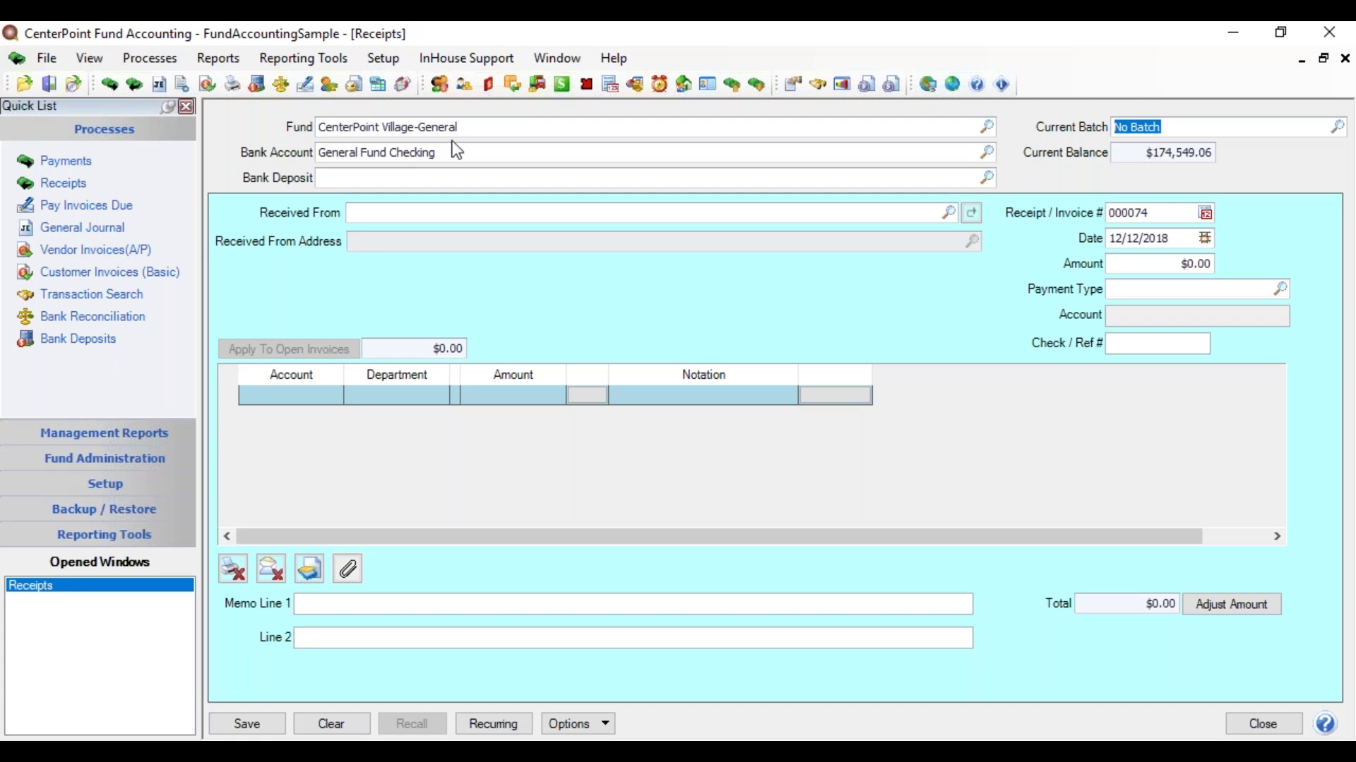
- View the default-setting options available for the fund and for the bank account
left_click(476, 126)
right_click(476, 126)
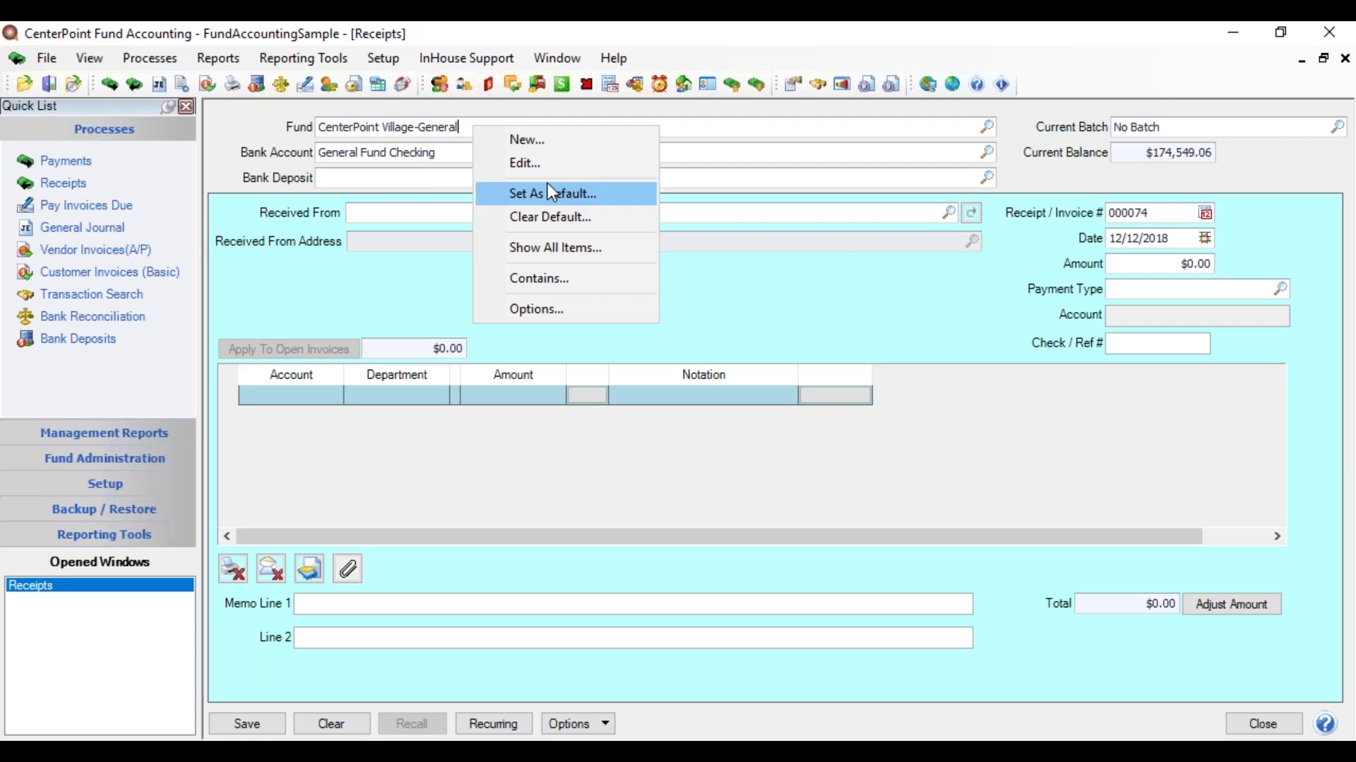
left_click(442, 148)
left_click(442, 151)
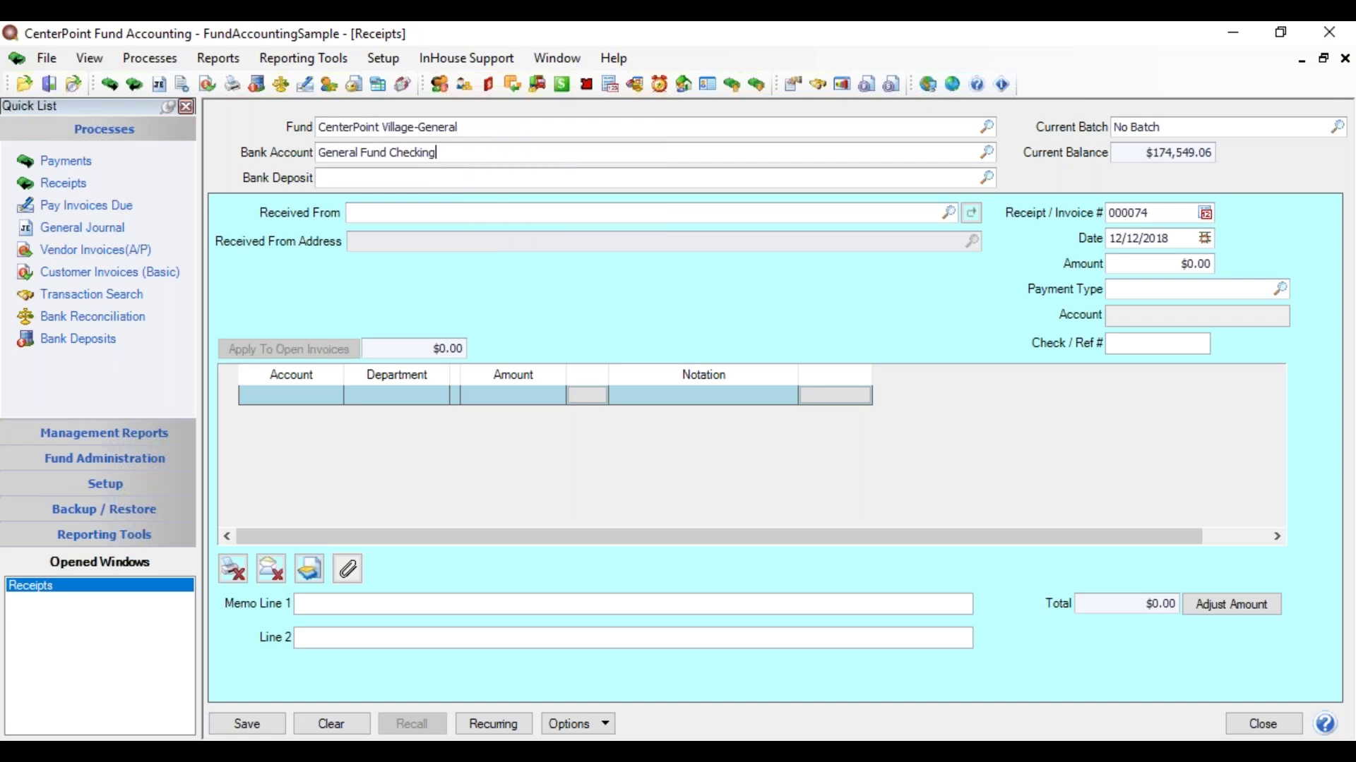
right_click(453, 156)
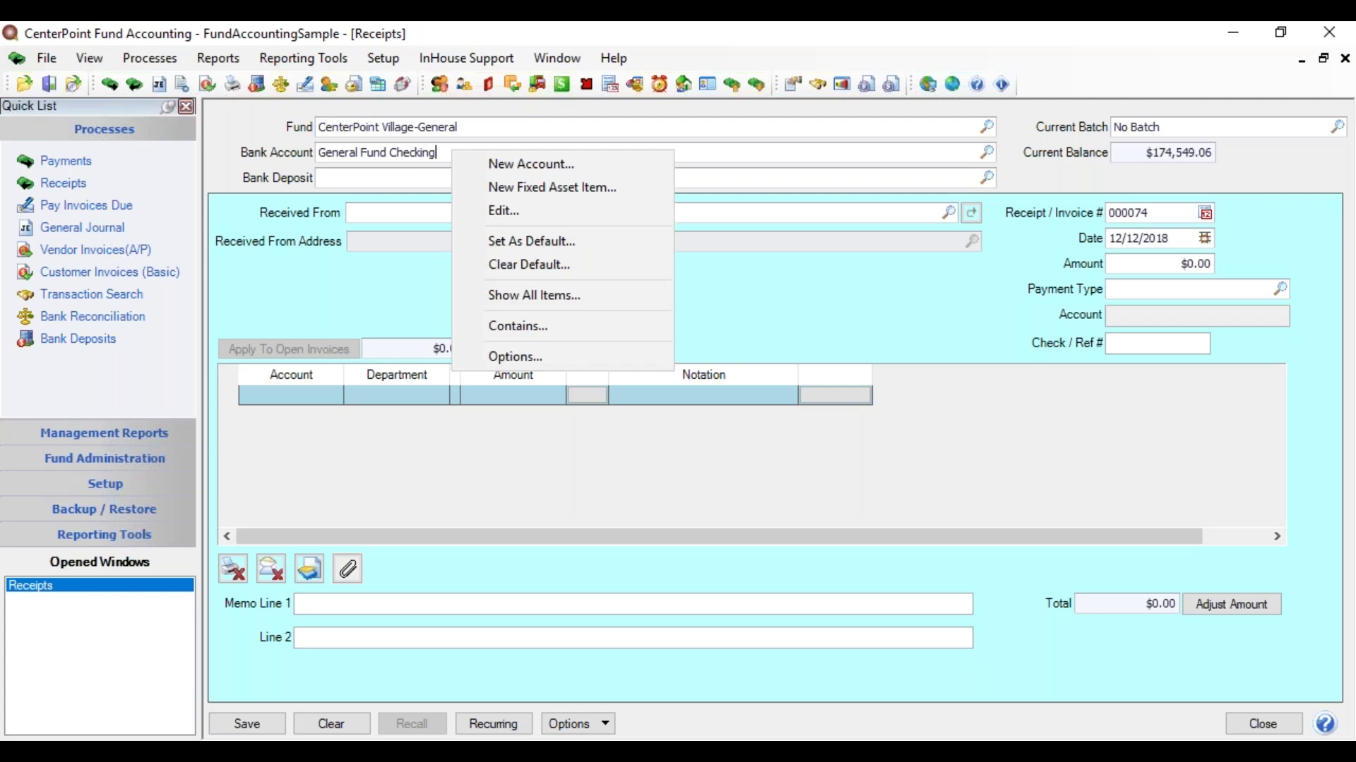
left_click(466, 134)
- Switch the fund to Street Fund and back to CenterPoint Village-General
left_click(463, 128)
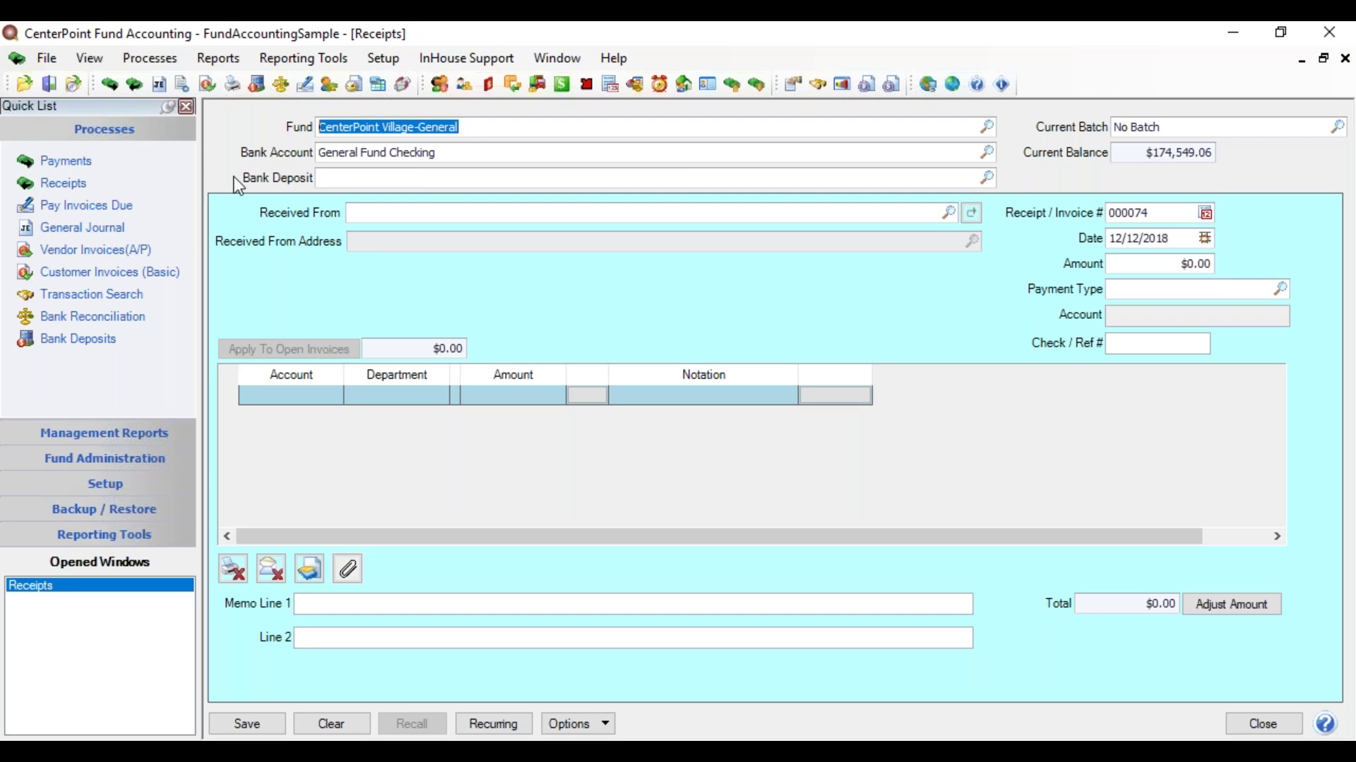
type("street")
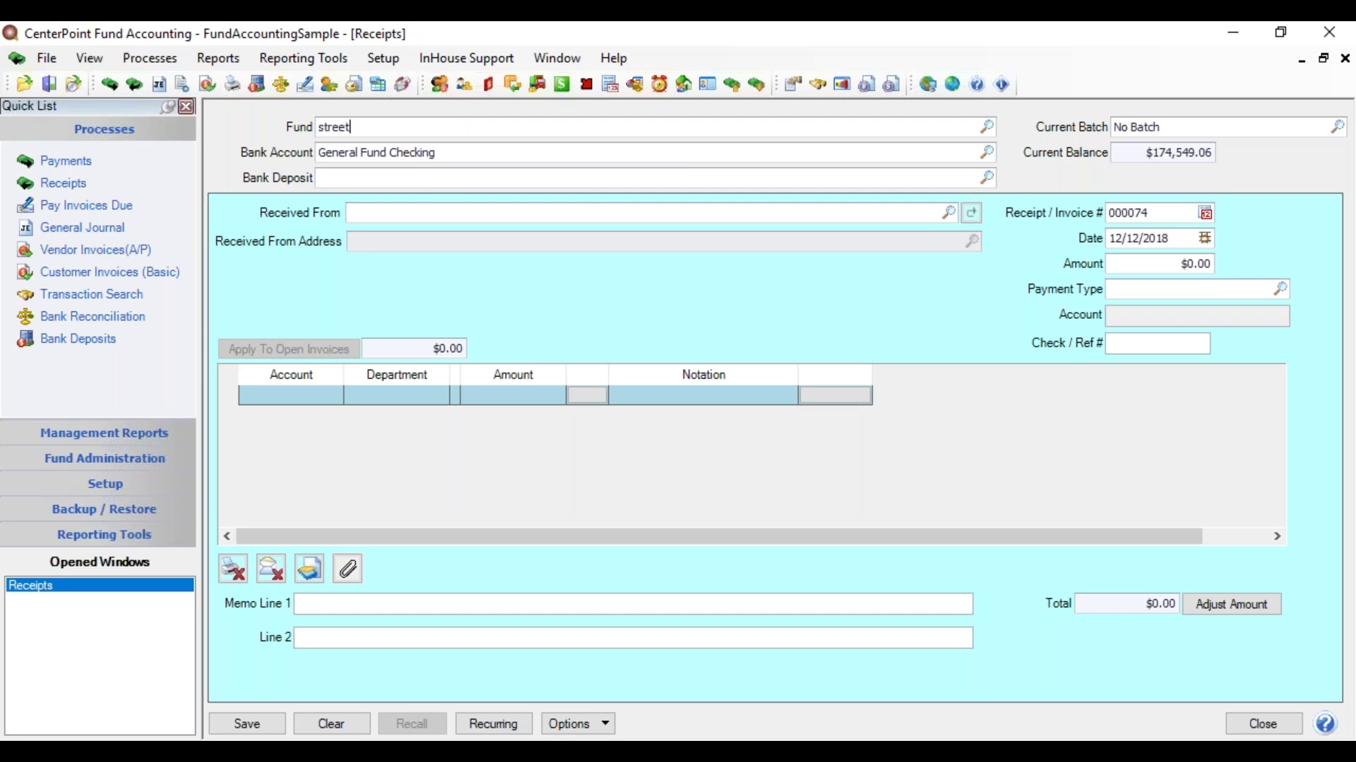
key("Tab")
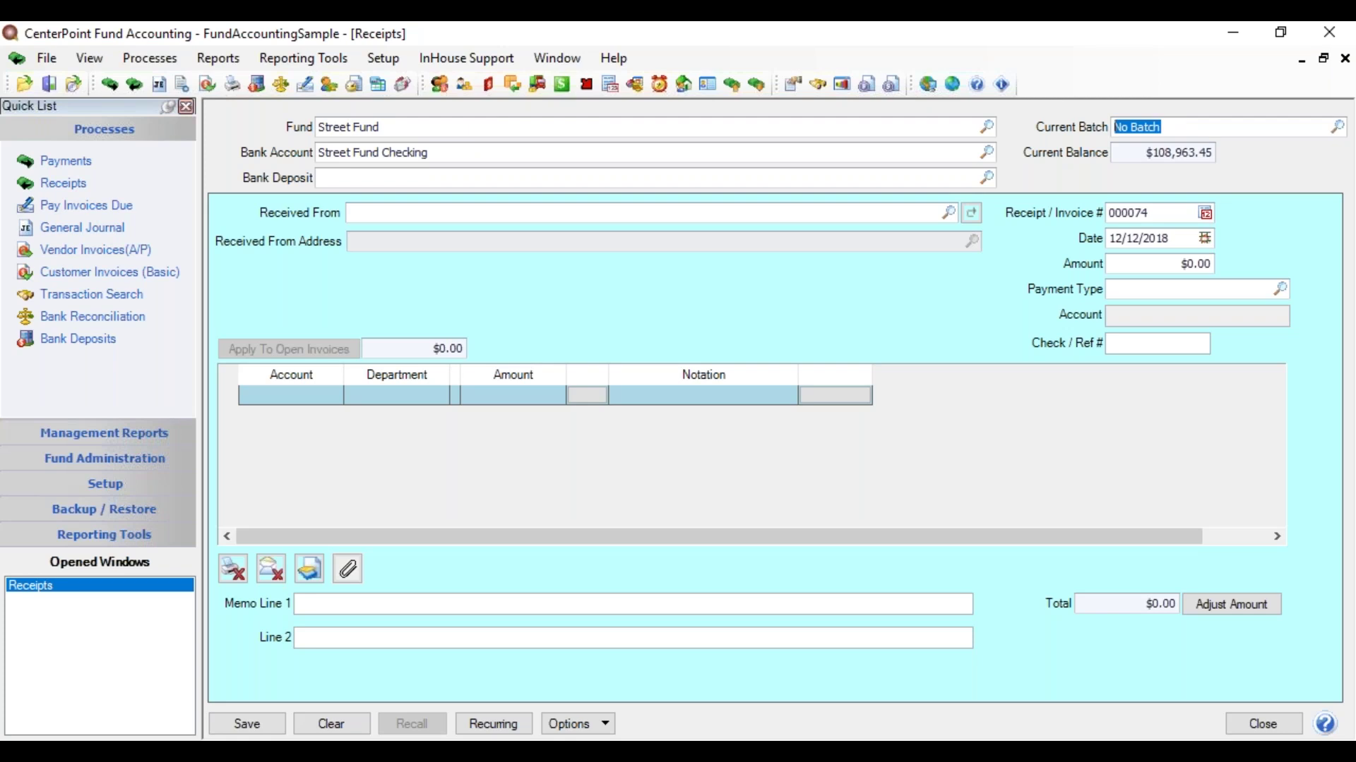
left_click(388, 127)
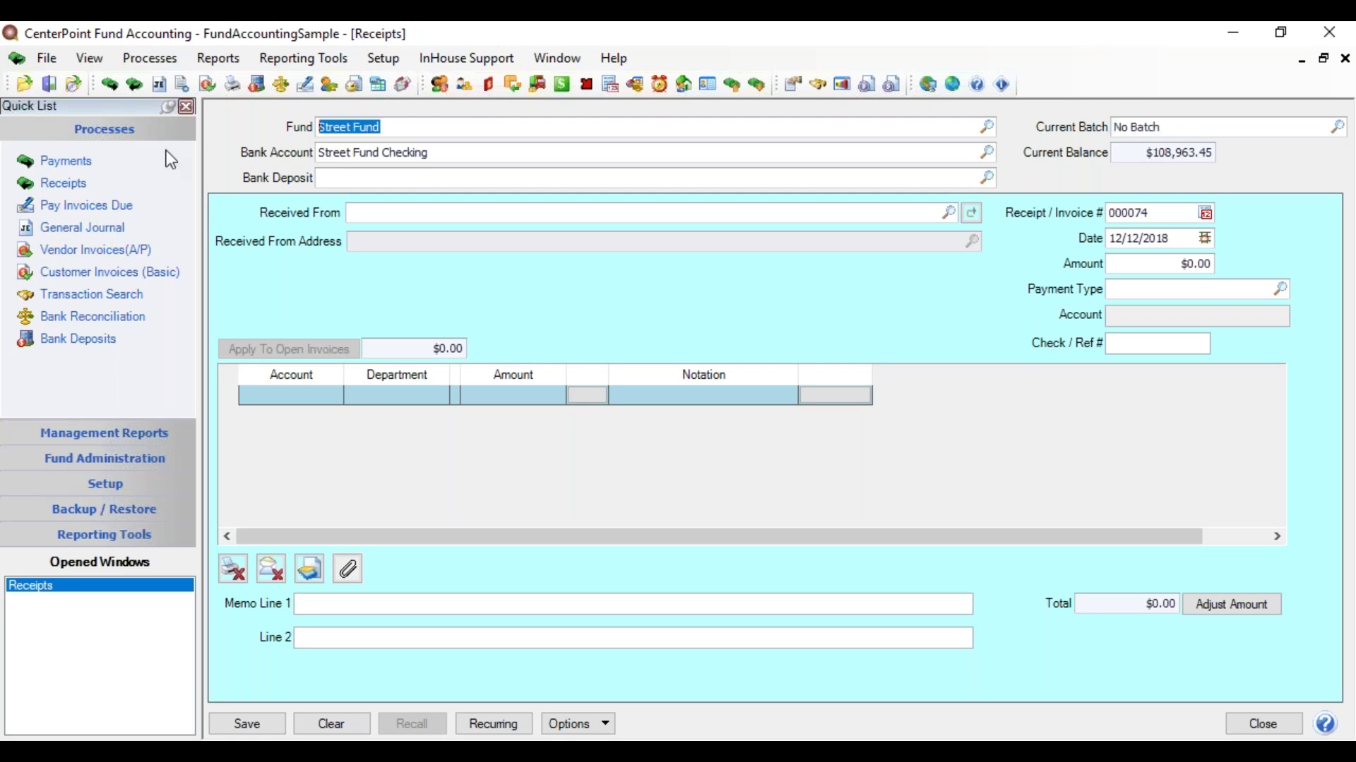
type("gen")
key("Tab")
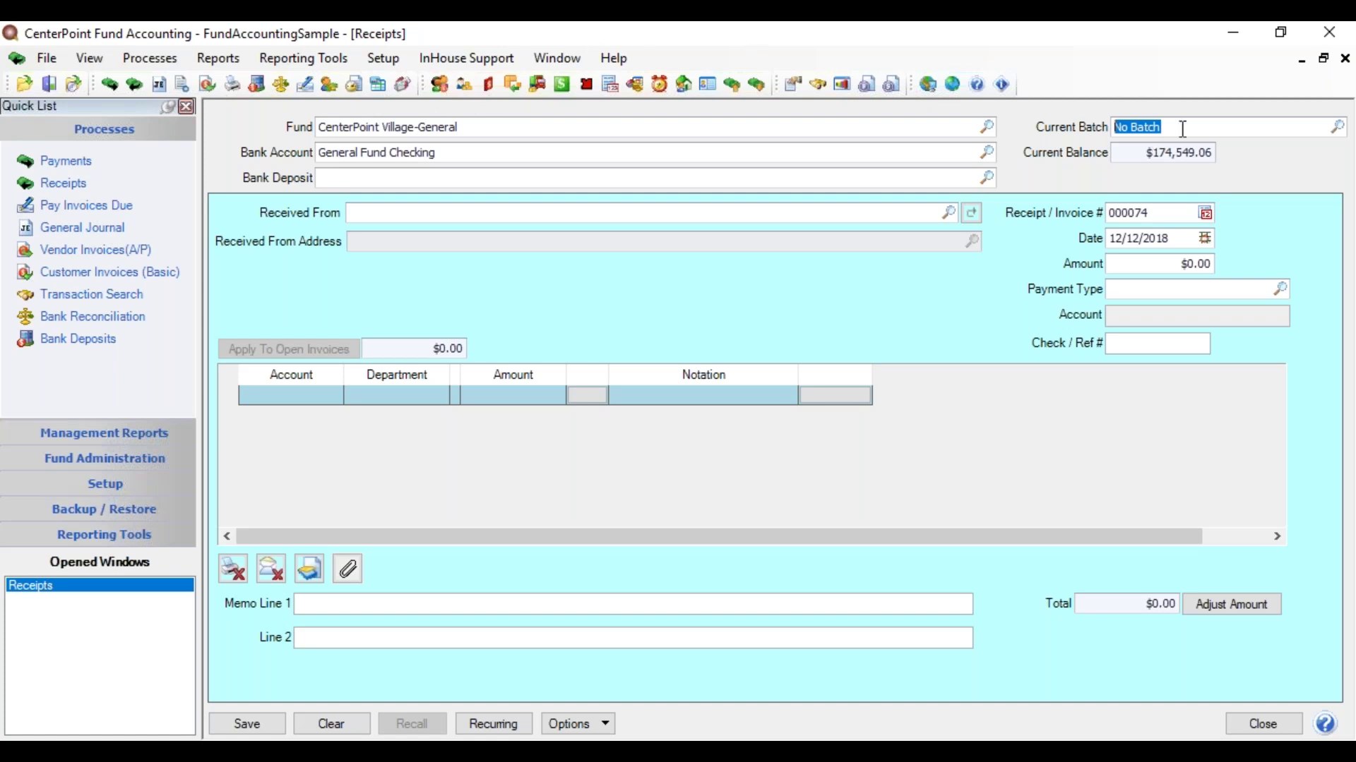
- View the options for creating a new batch and setting a default in the current batch field
right_click(1183, 129)
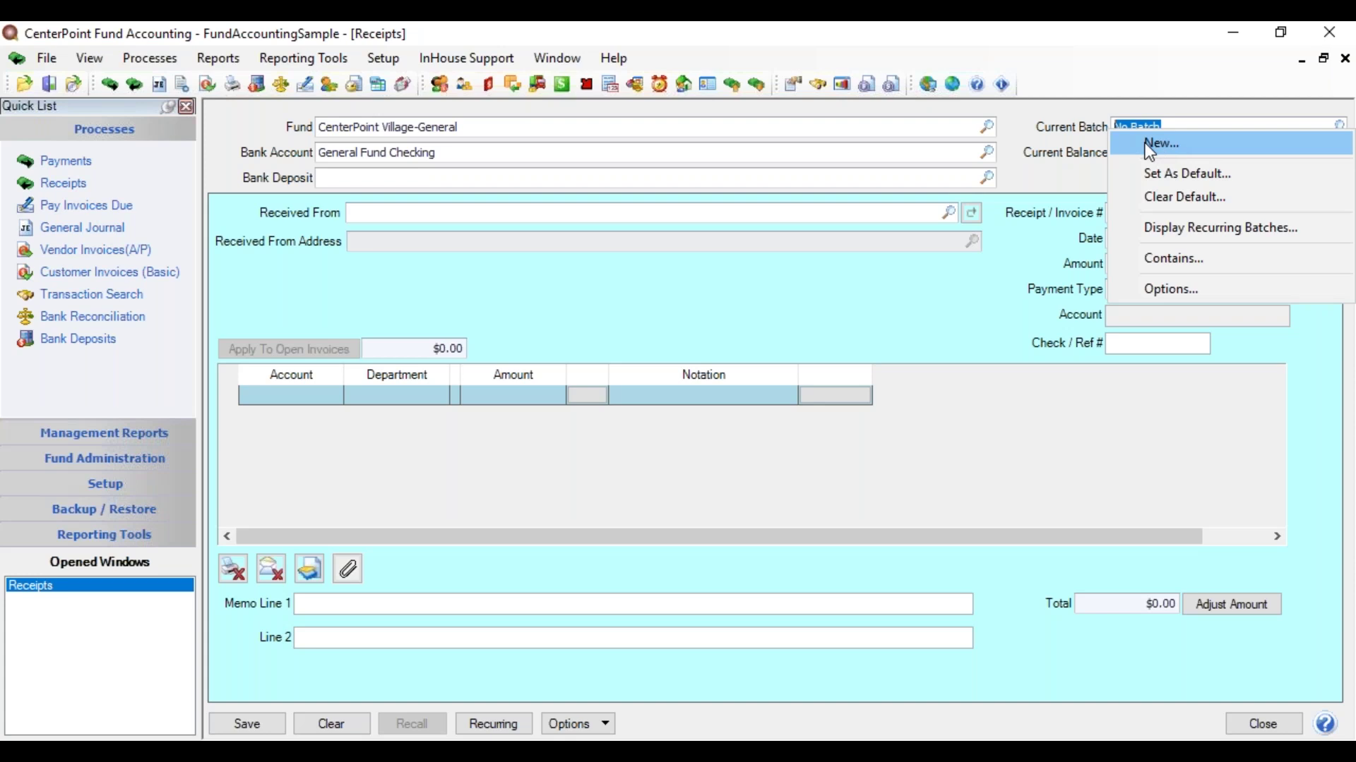
left_click(1083, 143)
left_click(1191, 127)
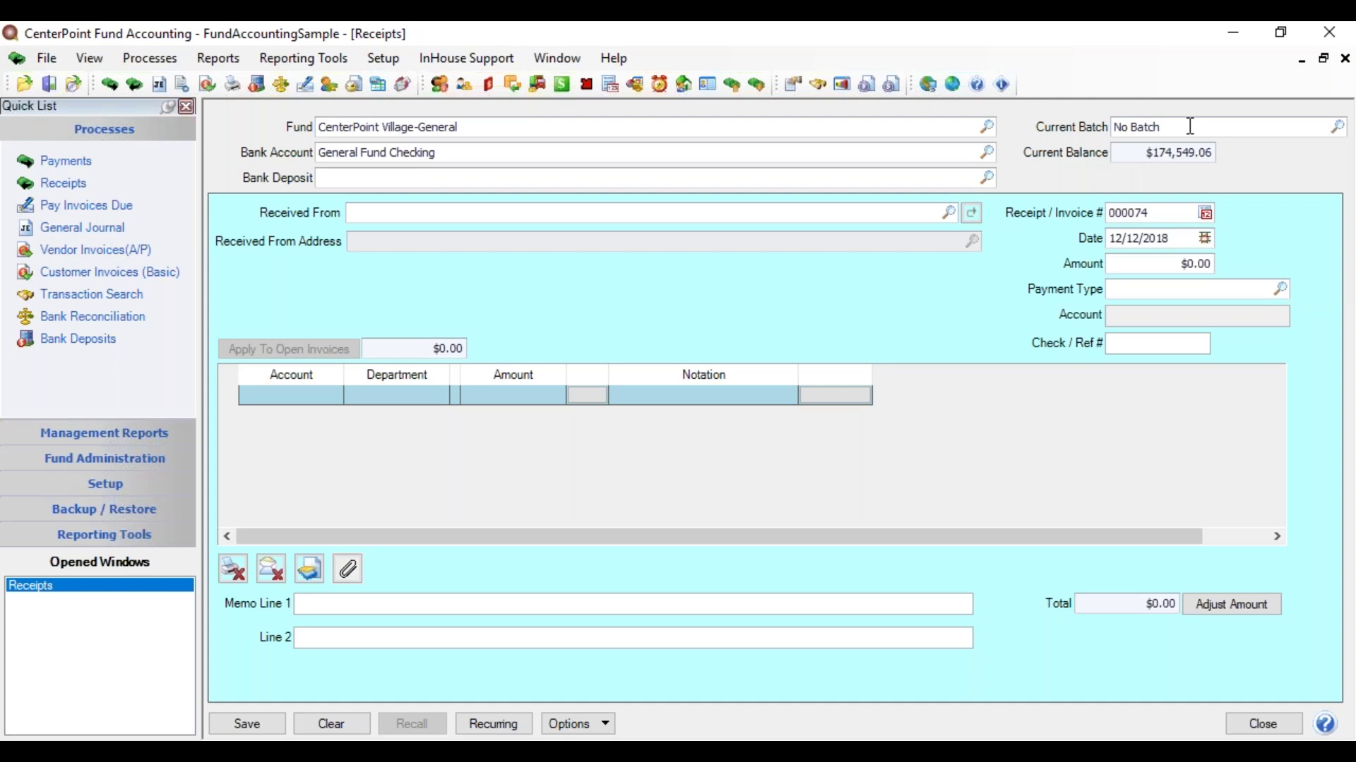
key("Tab")
key("Tab")
- Check where Bank Deposits is found among the banking processes and view the bank deposit field's options
left_click(138, 63)
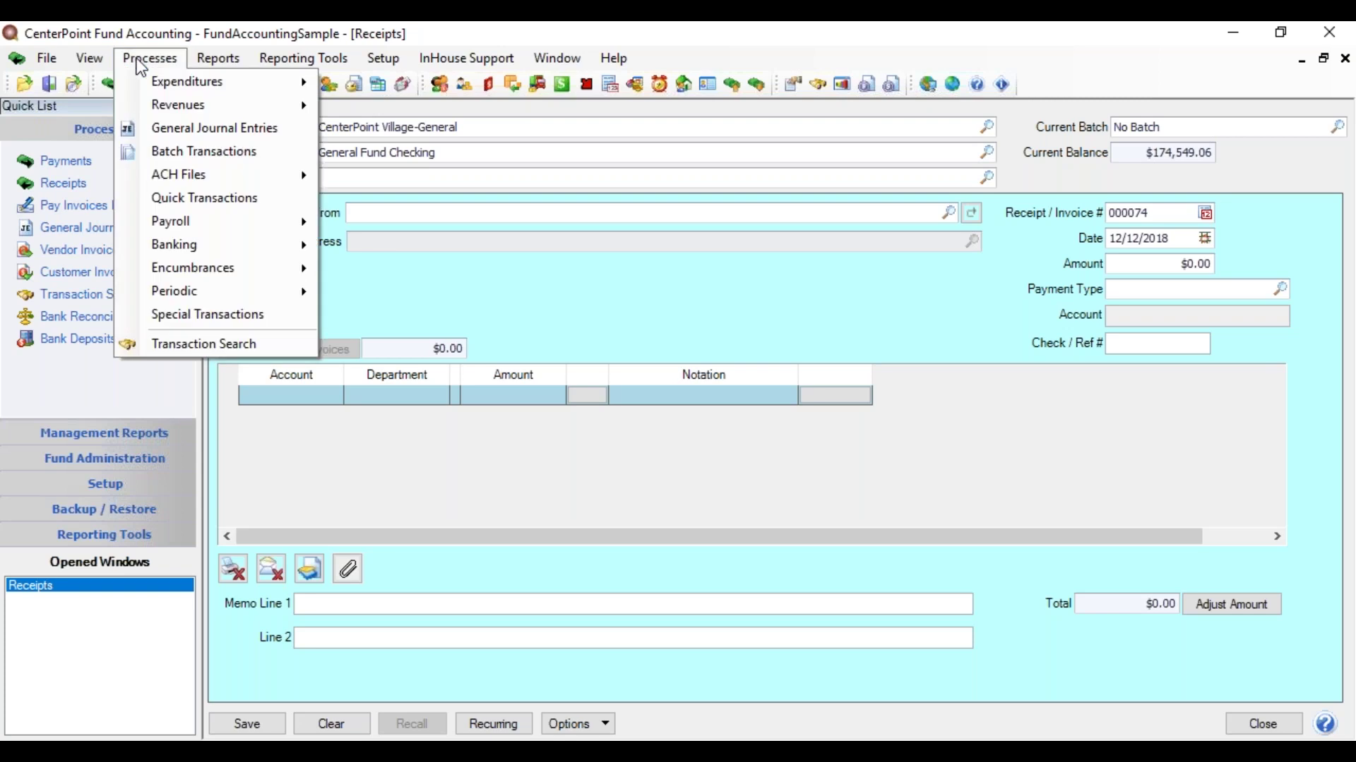
mouse_move(195, 252)
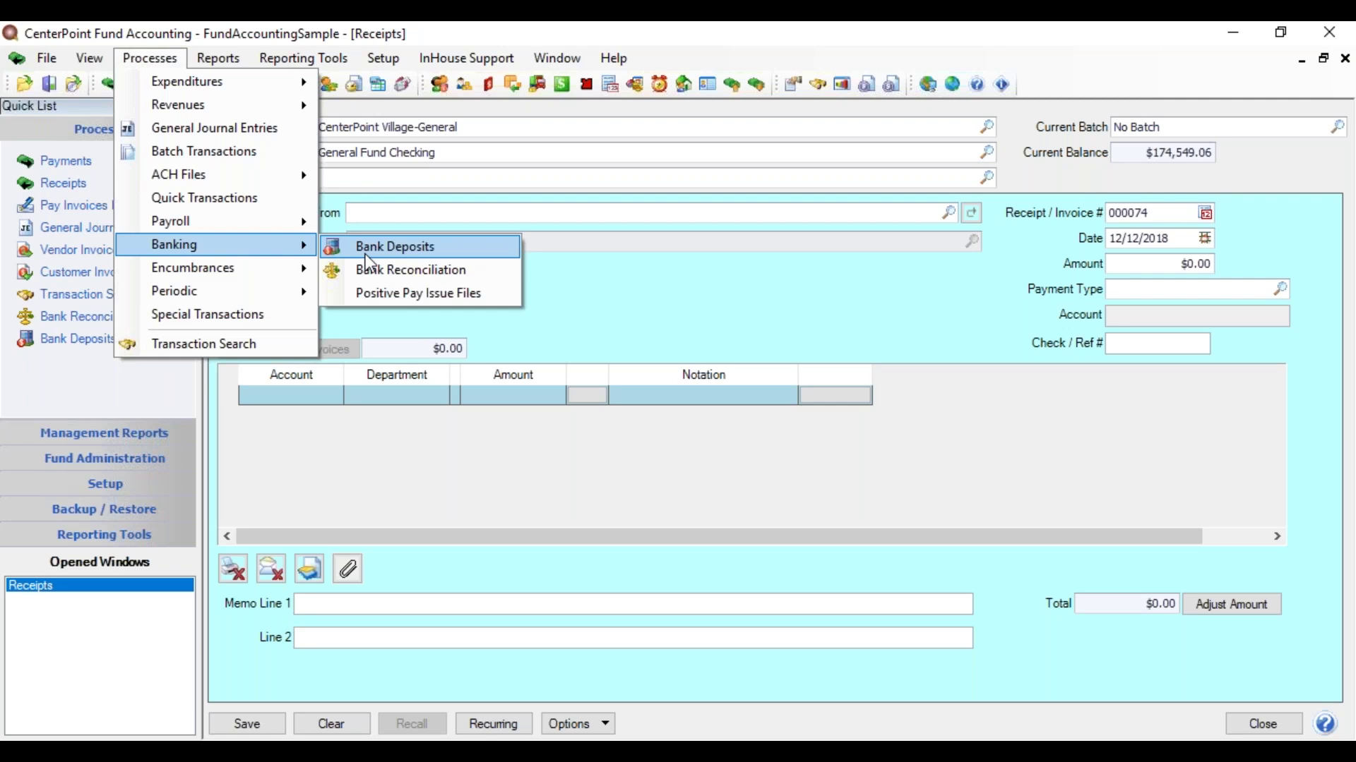
left_click(562, 281)
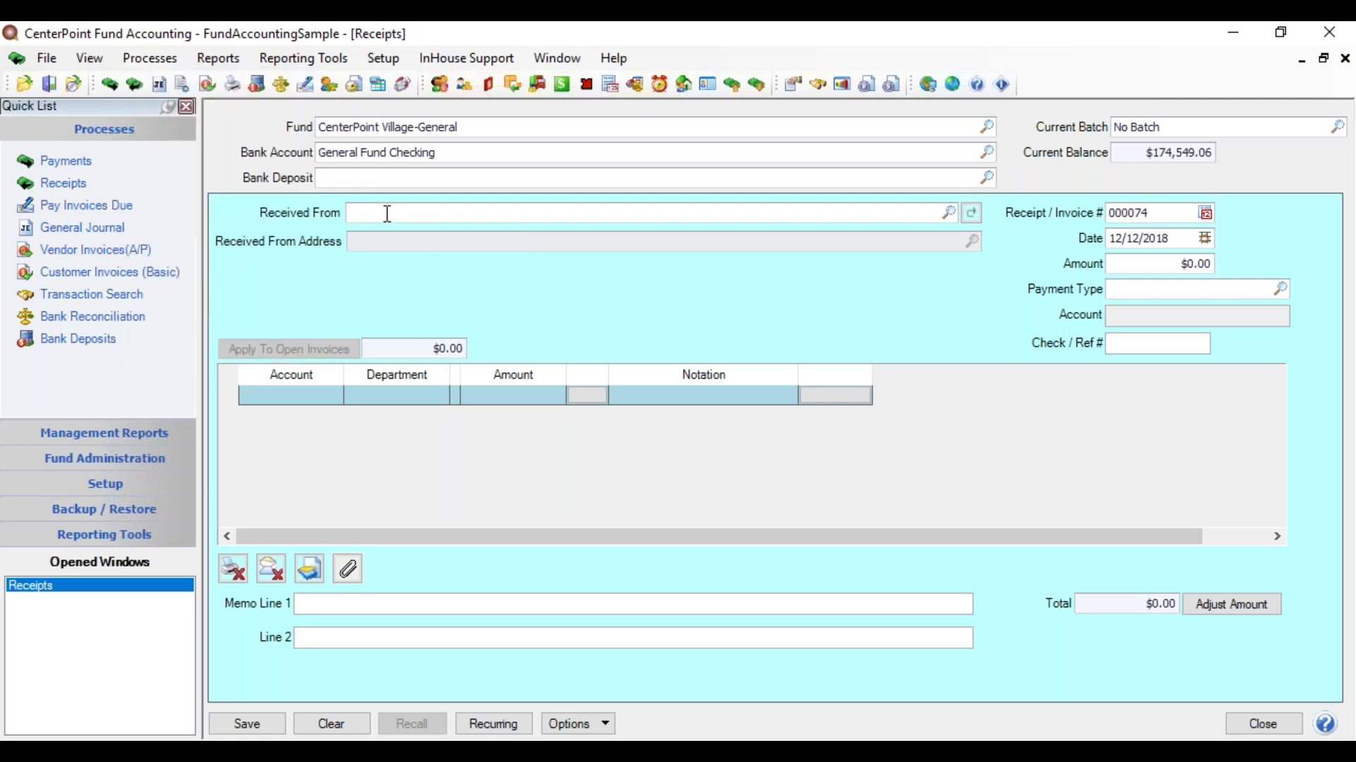
right_click(348, 177)
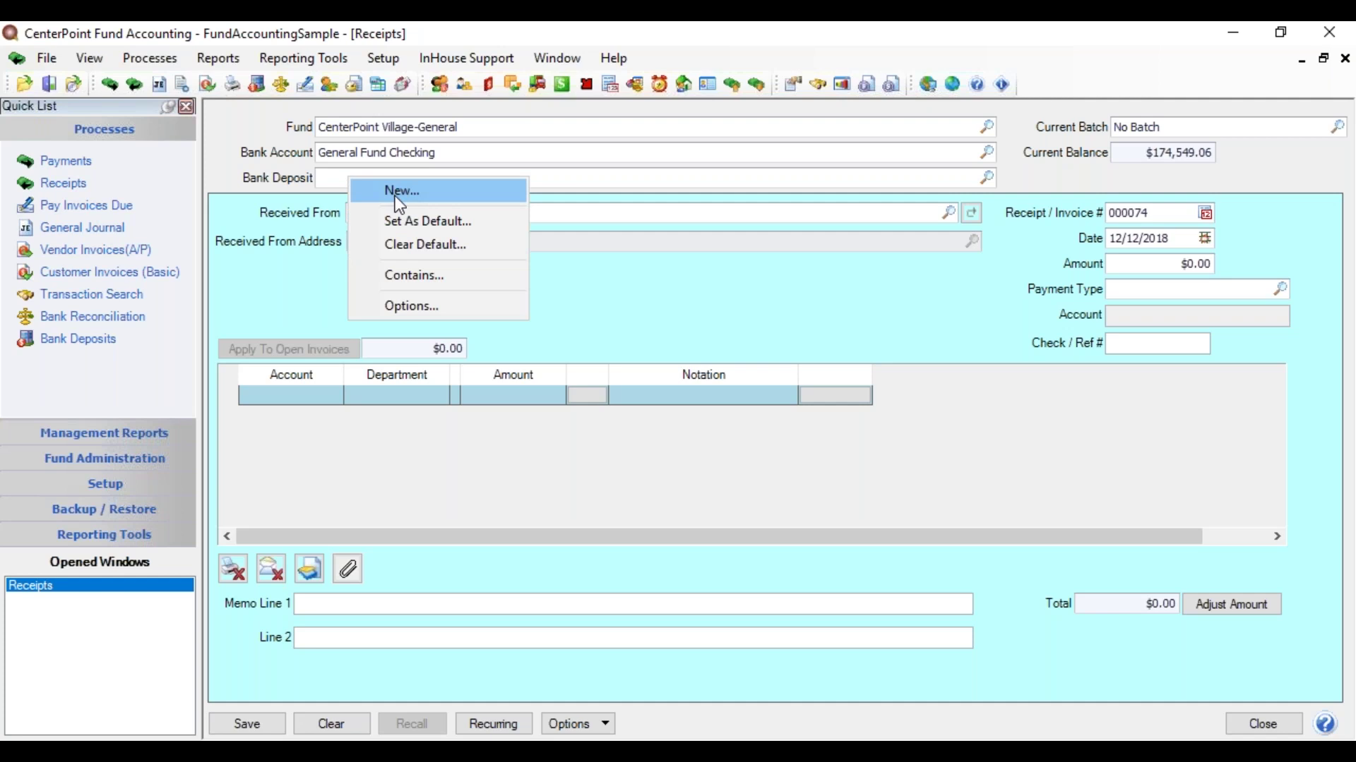
left_click(576, 220)
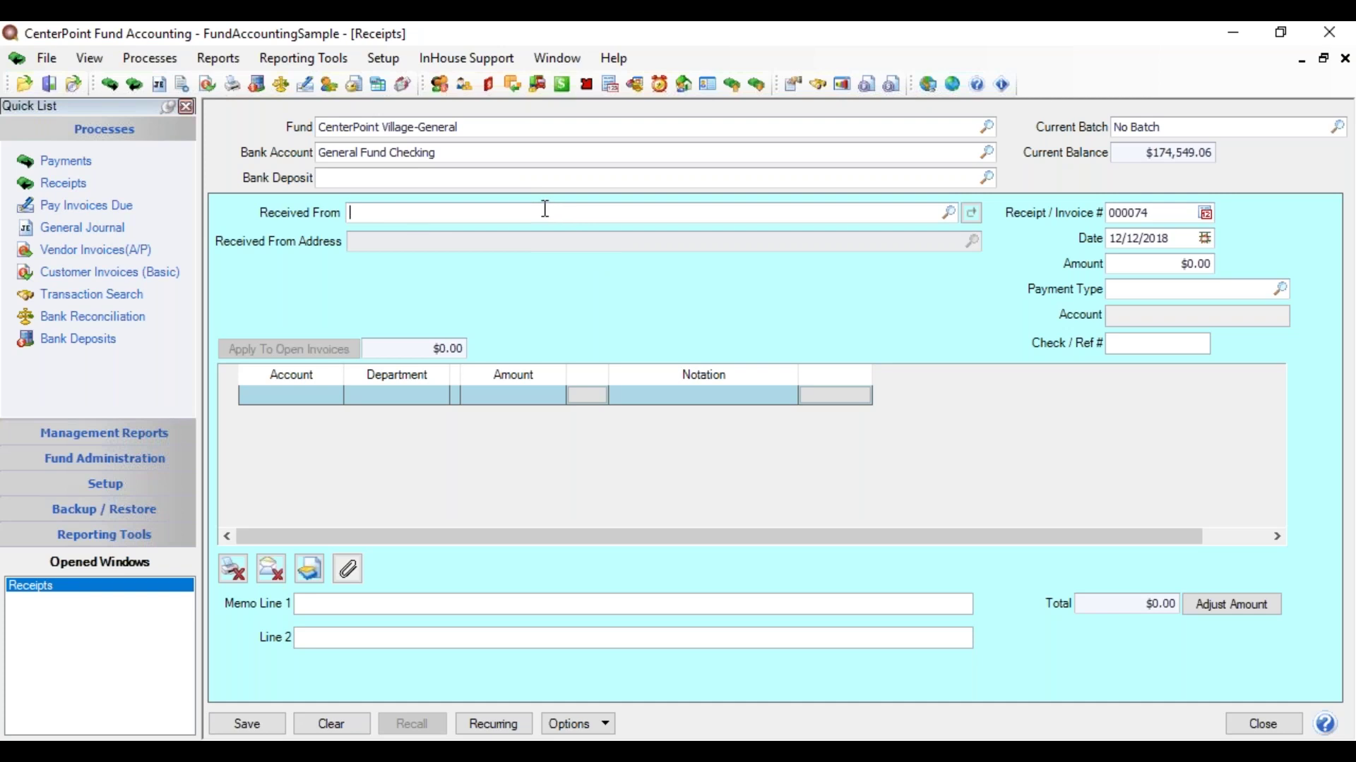
- Look up Received From names beginning with "cen", scan the list and leave it without choosing a name
type("cen")
key("Tab")
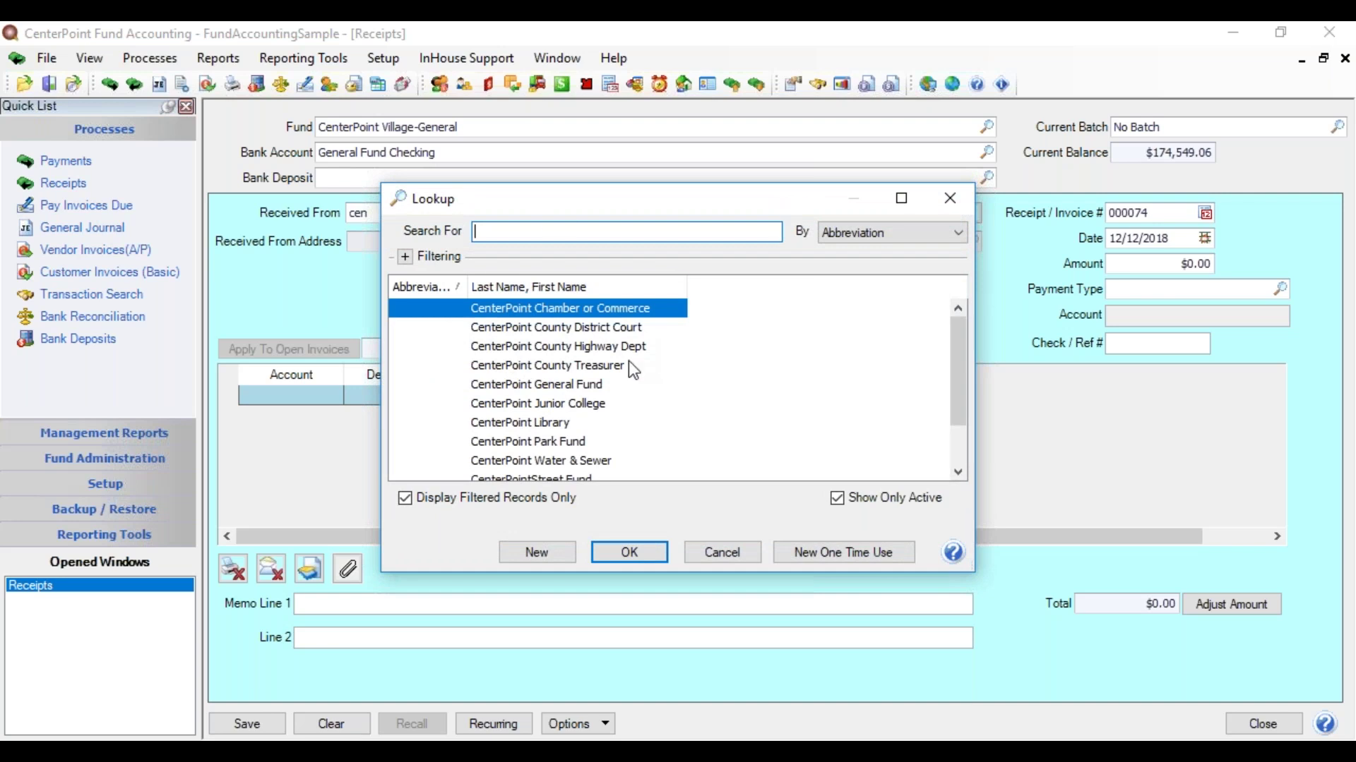
left_click_drag(953, 341, 854, 473)
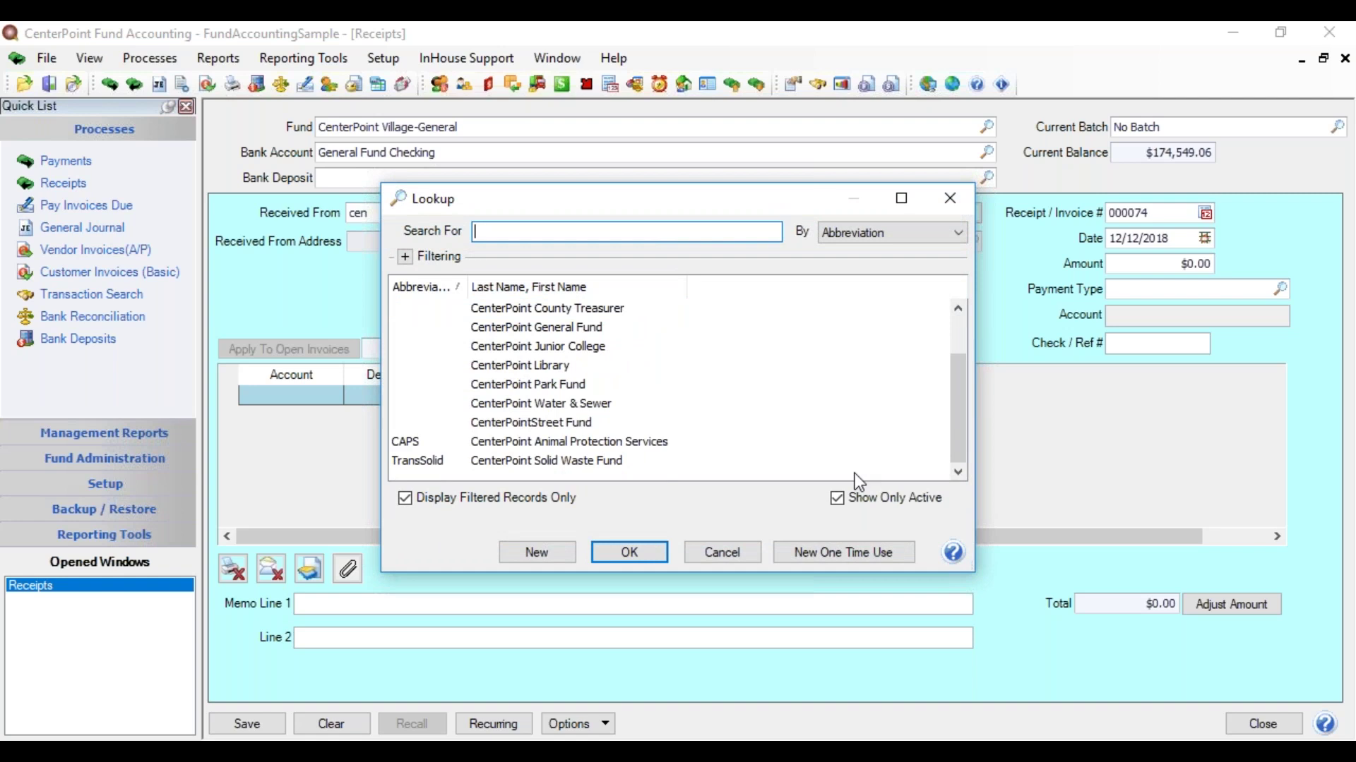
left_click(721, 552)
- Switch the Received From lookup to Contains matching and review the names containing "cen" without choosing one
right_click(463, 215)
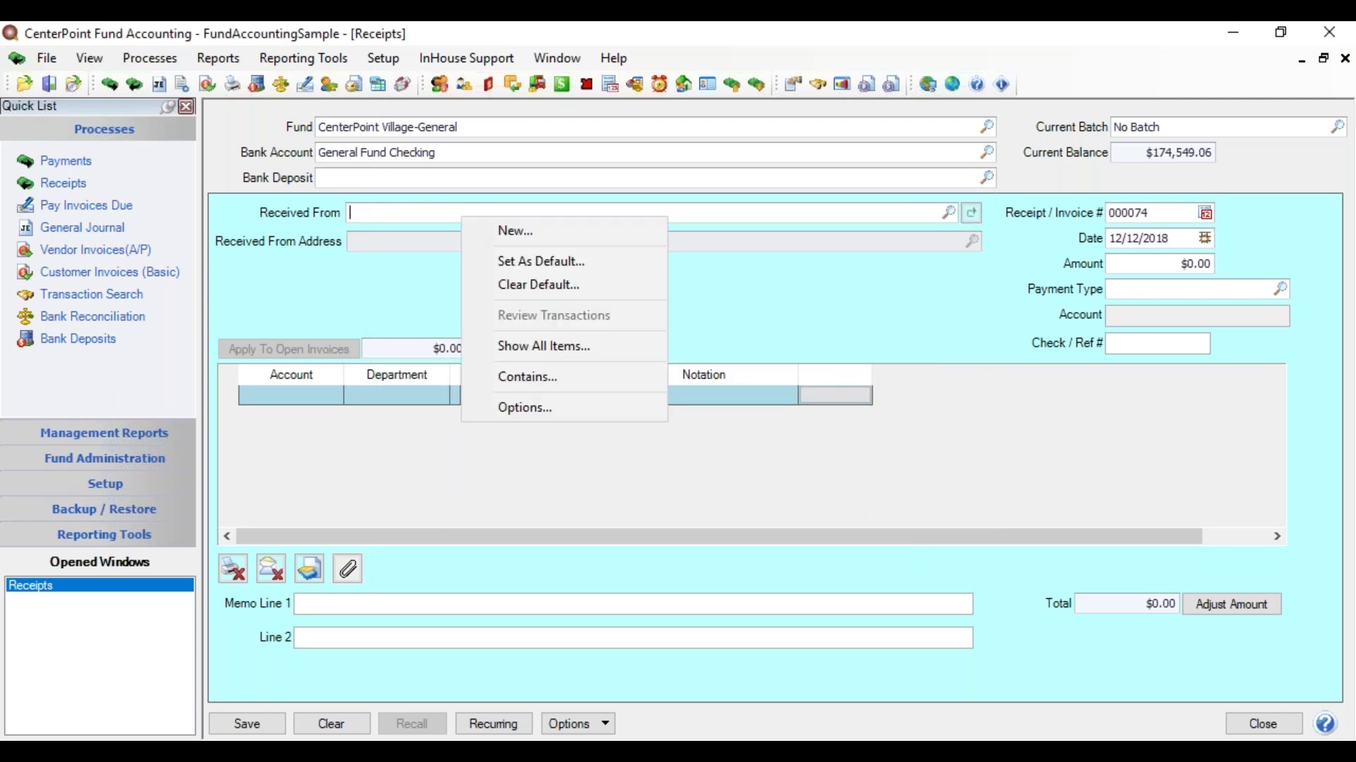
left_click(556, 378)
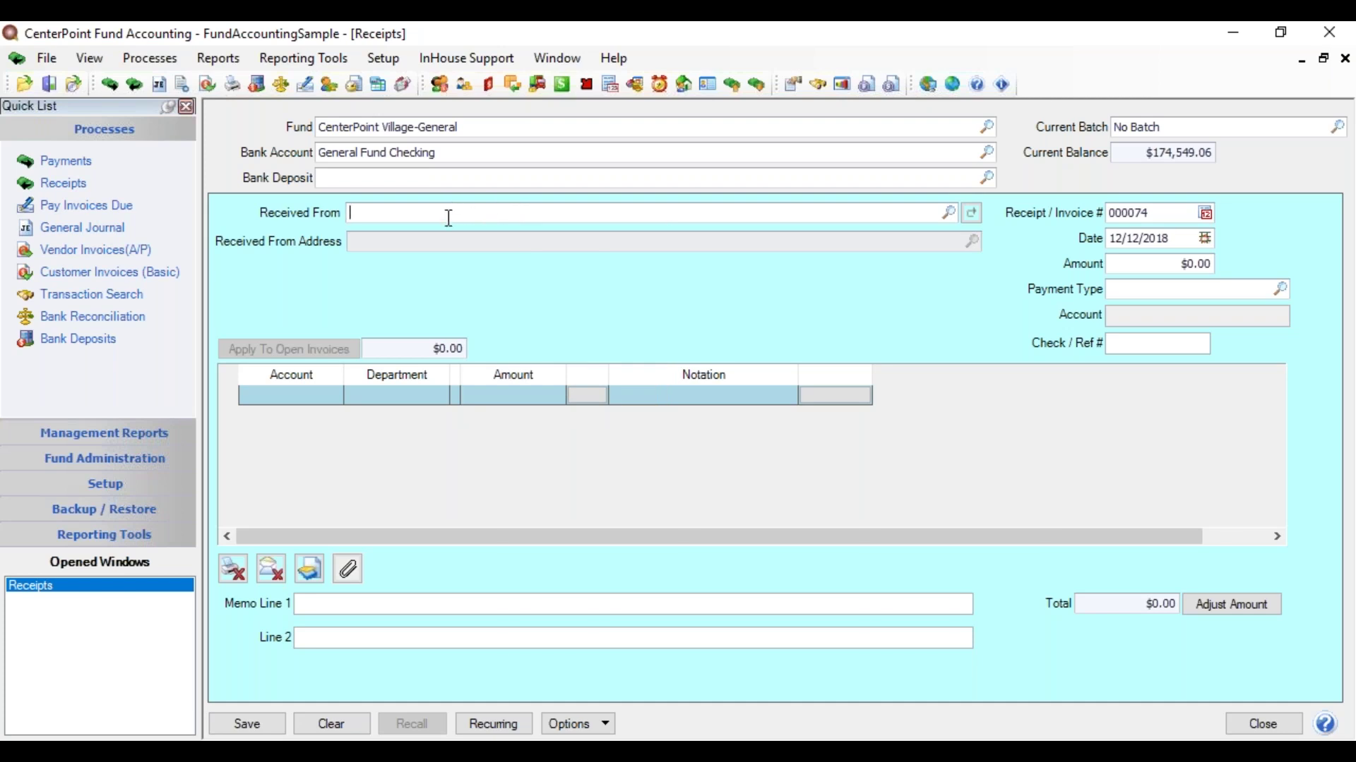
type("cen")
key("Tab")
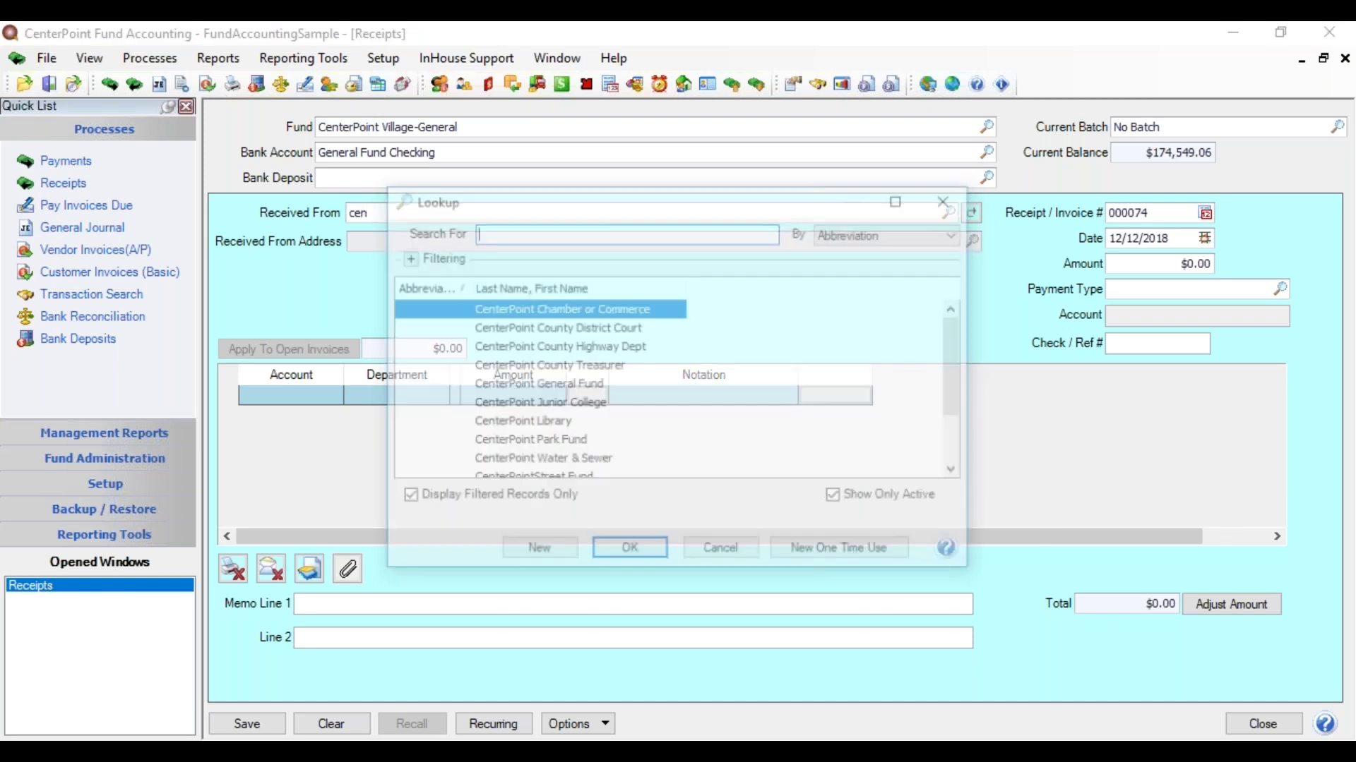
left_click_drag(954, 337, 960, 381)
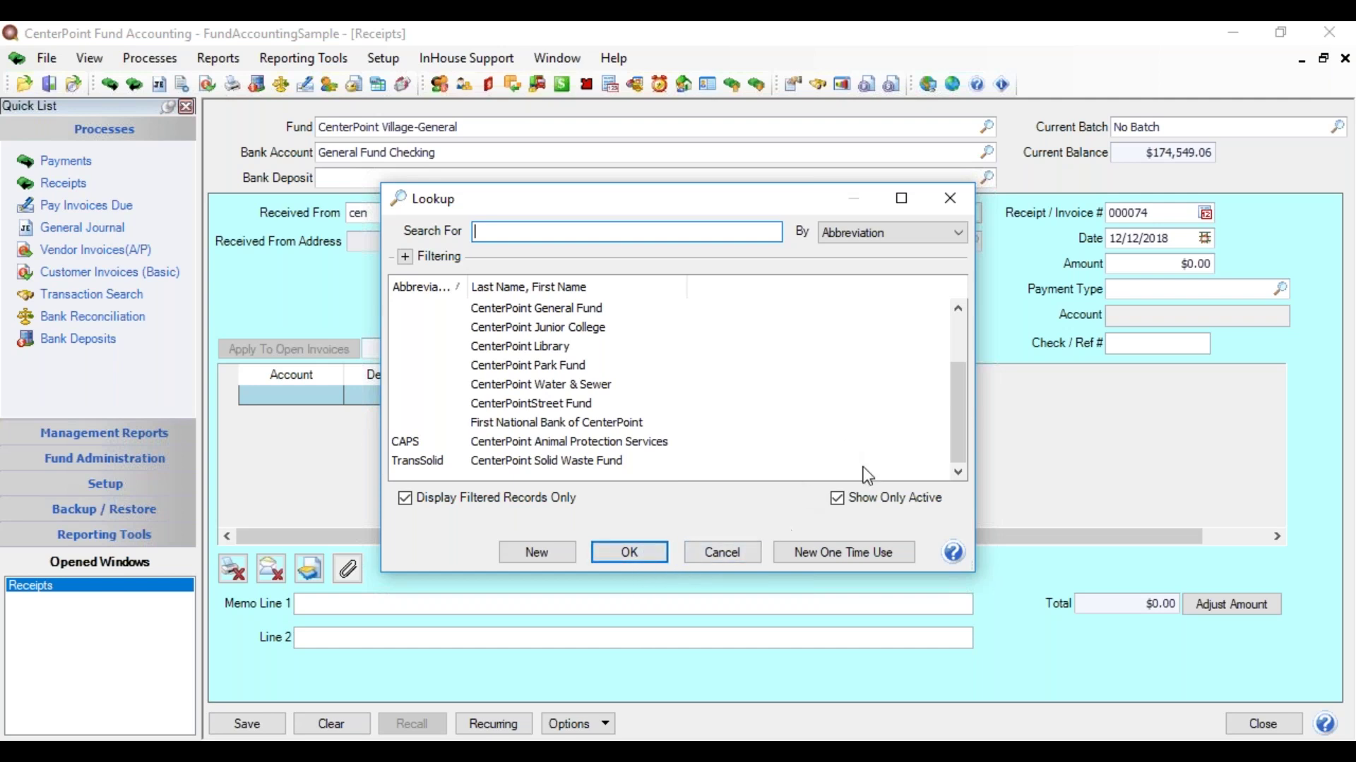
left_click(728, 553)
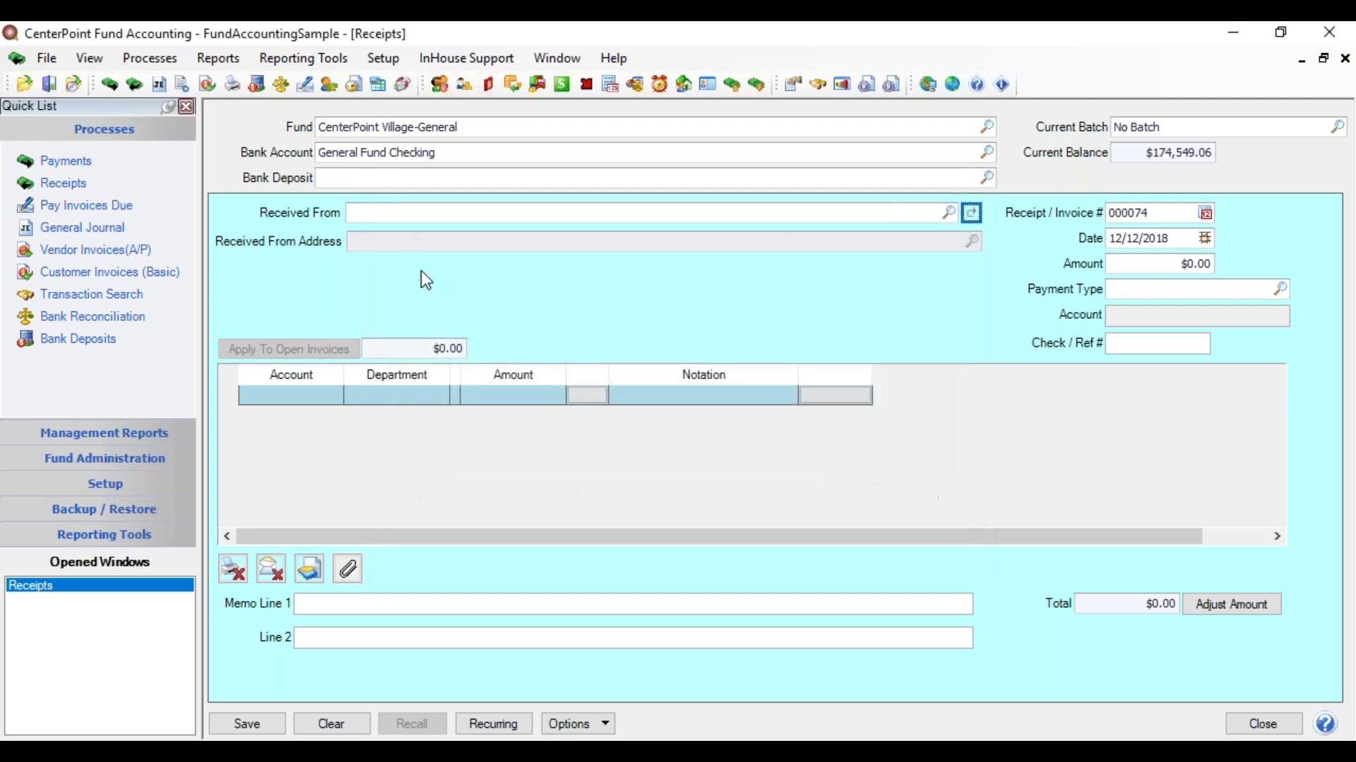
- Look up "cen" in Received From and choose CenterPoint County Treasurer
type("cen")
key("Tab")
left_click(557, 327)
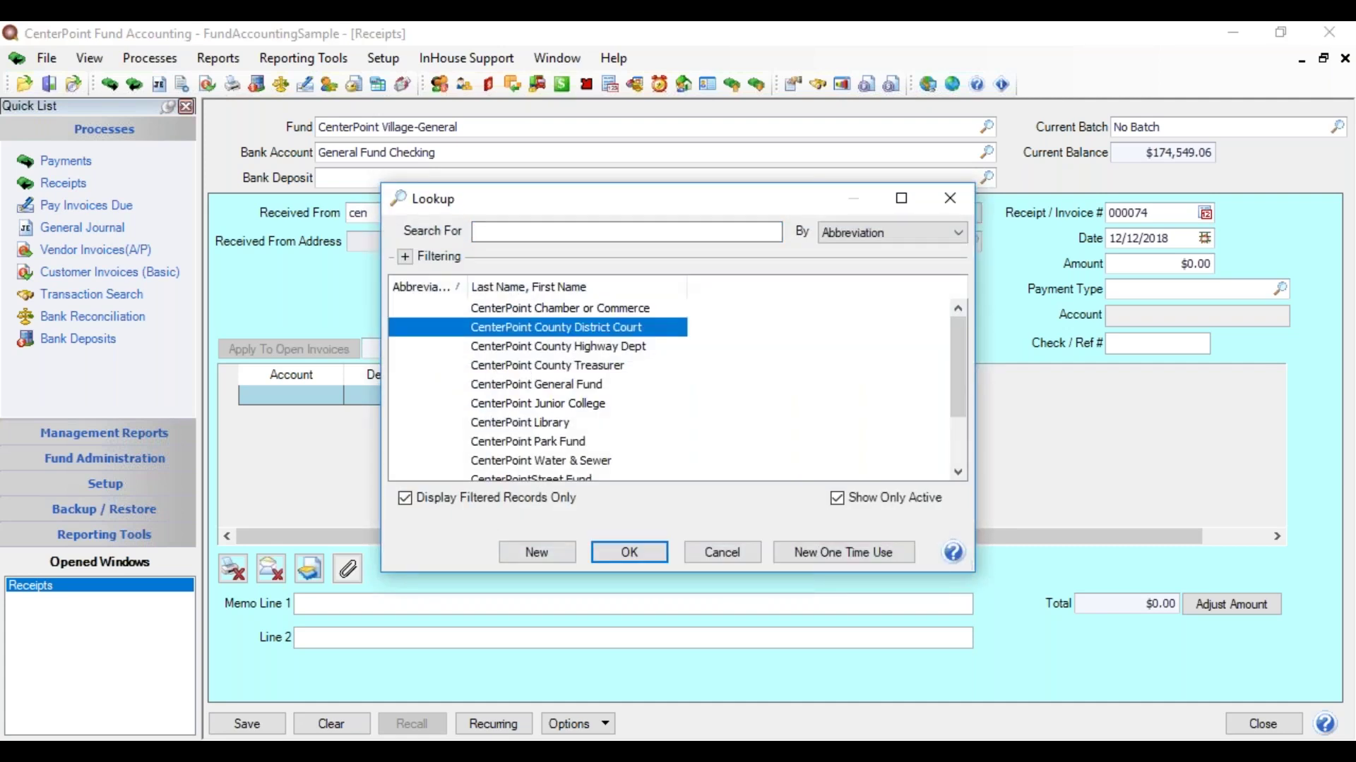
left_click(558, 346)
left_click(547, 365)
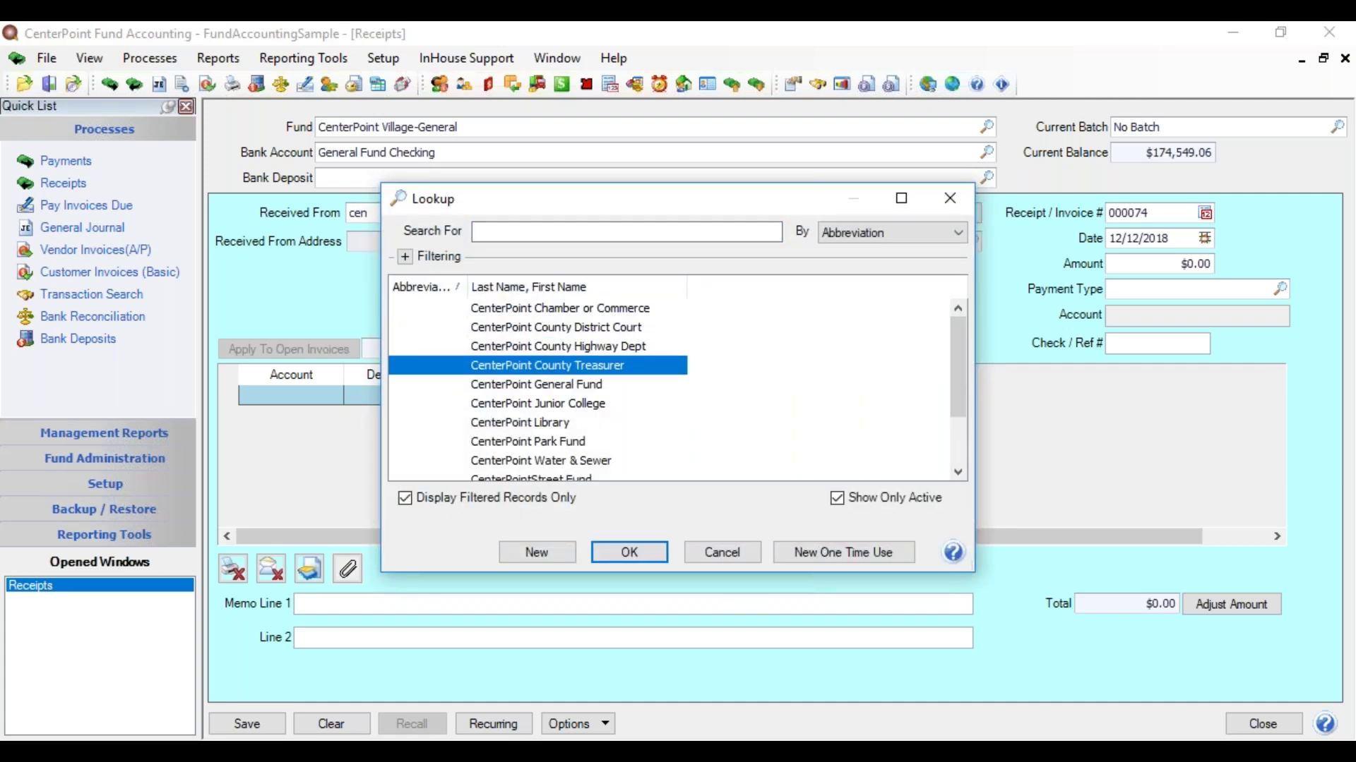
key("Return")
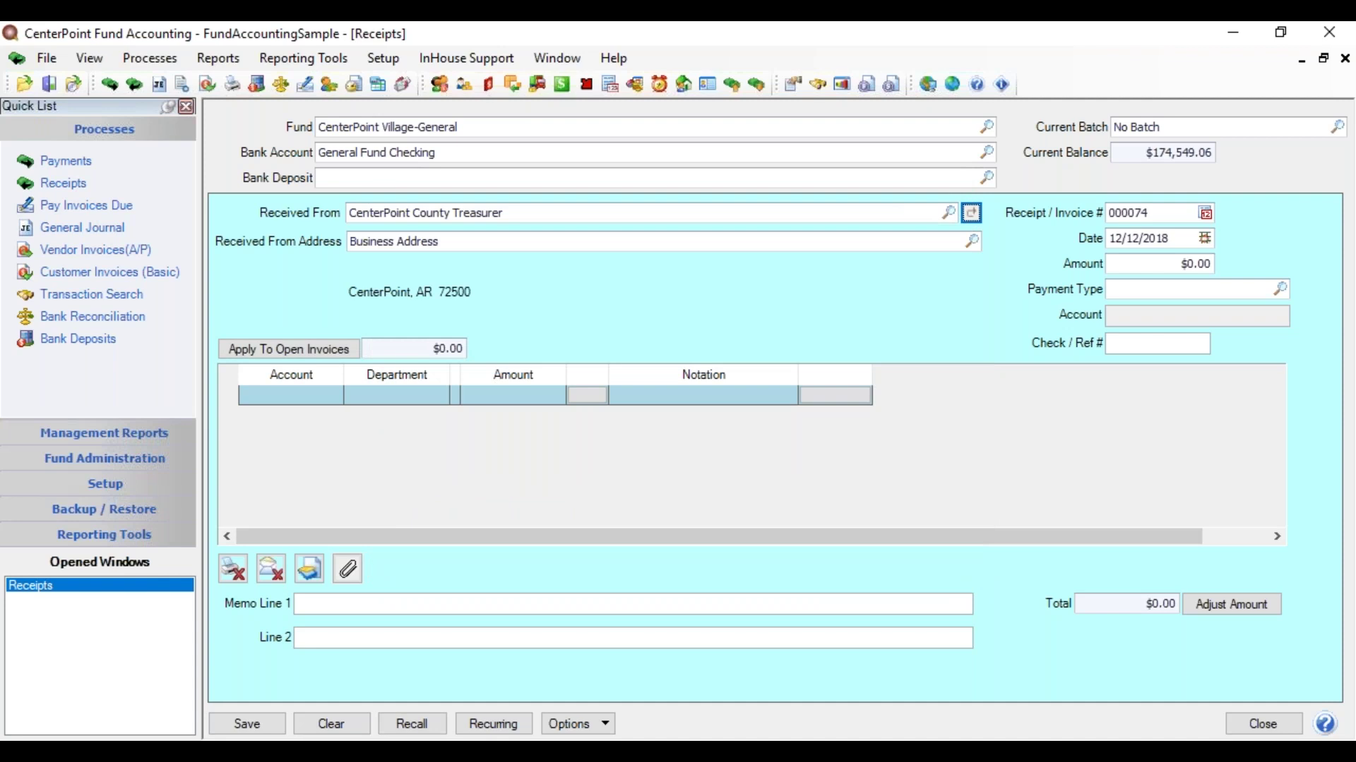
- Review the past receipt transactions of CenterPoint County Treasurer and close the transaction search
right_click(521, 213)
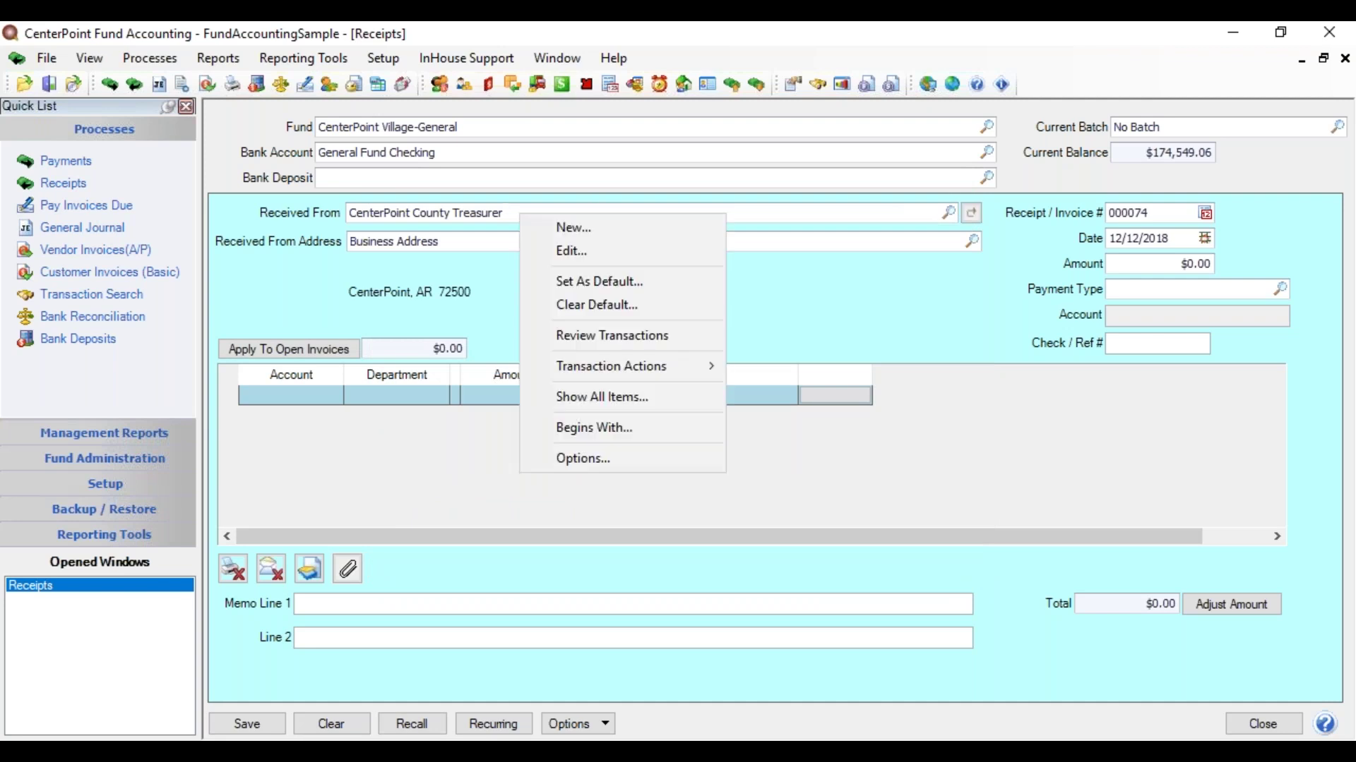
left_click(590, 338)
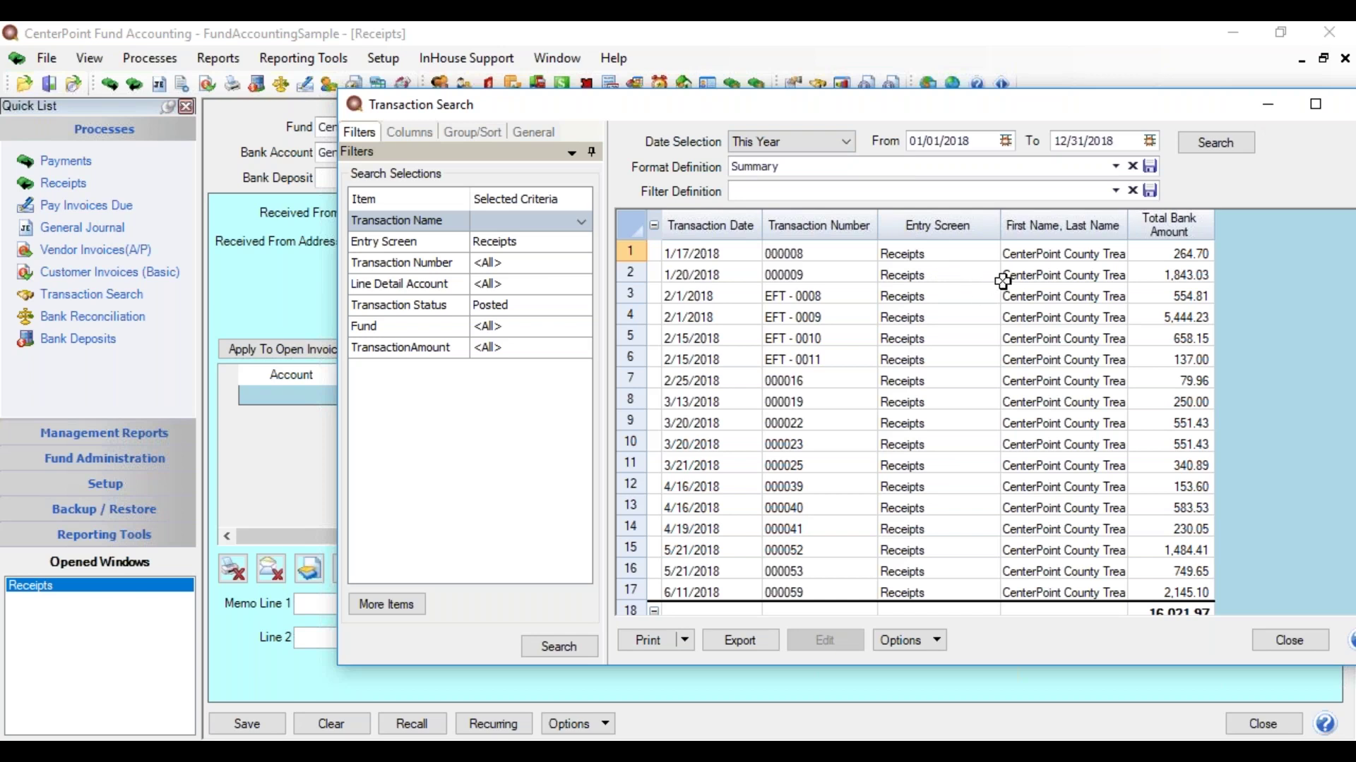
left_click_drag(1189, 103, 1109, 122)
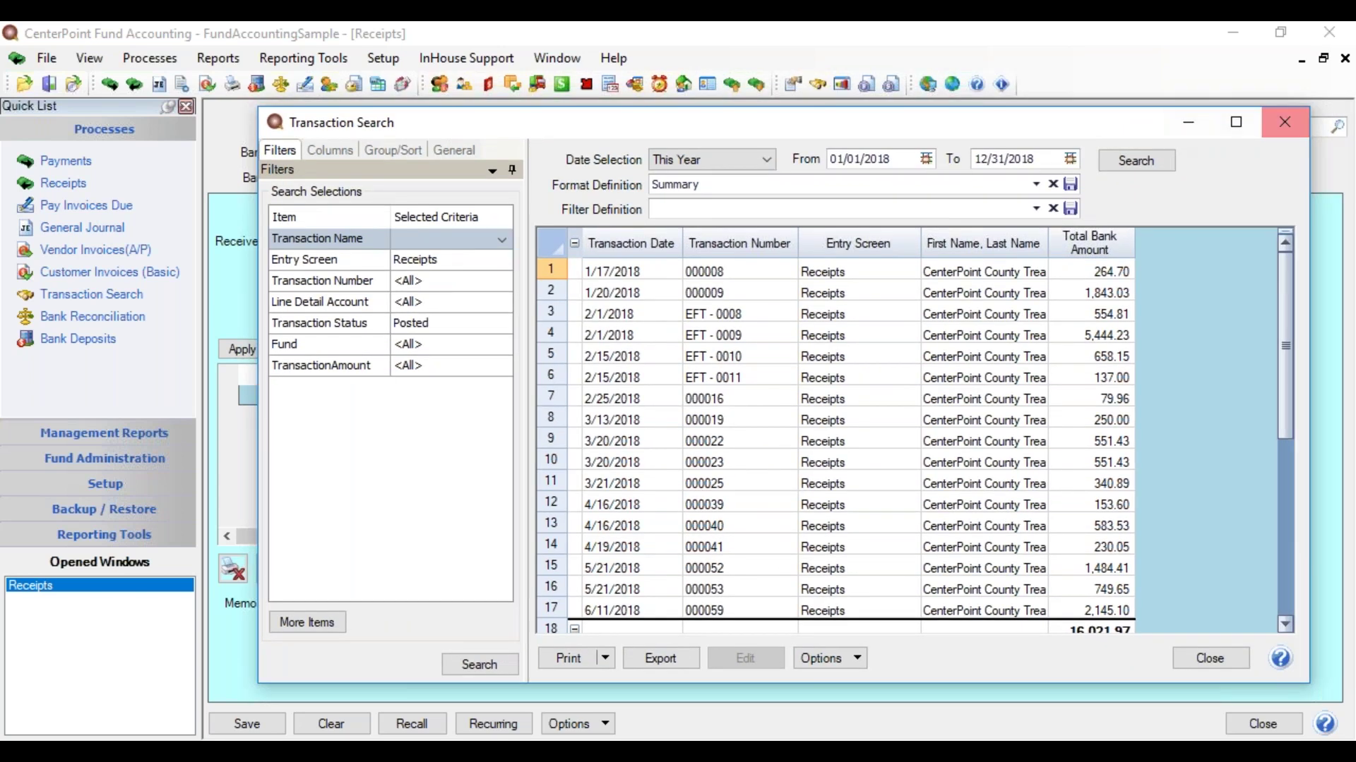
left_click(1285, 122)
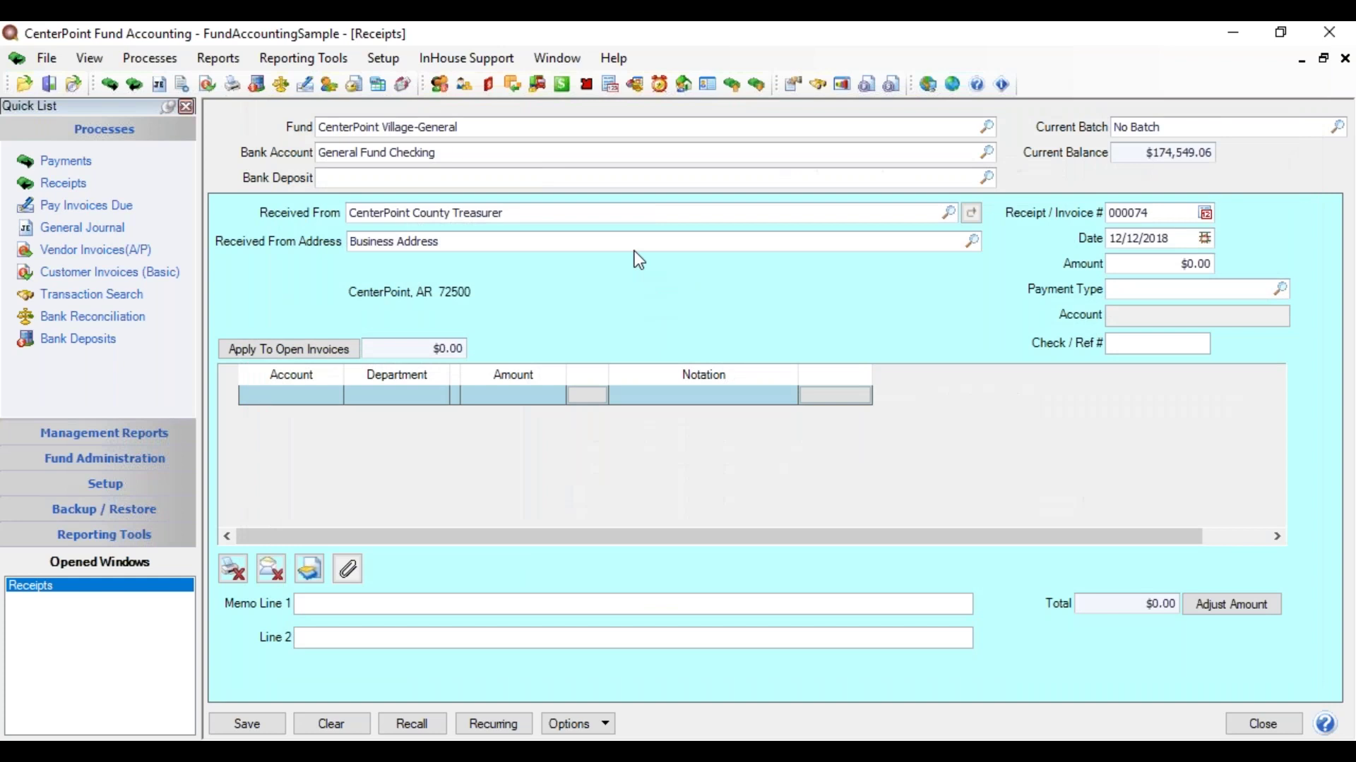
- View the transaction actions available for CenterPoint County Treasurer
right_click(507, 213)
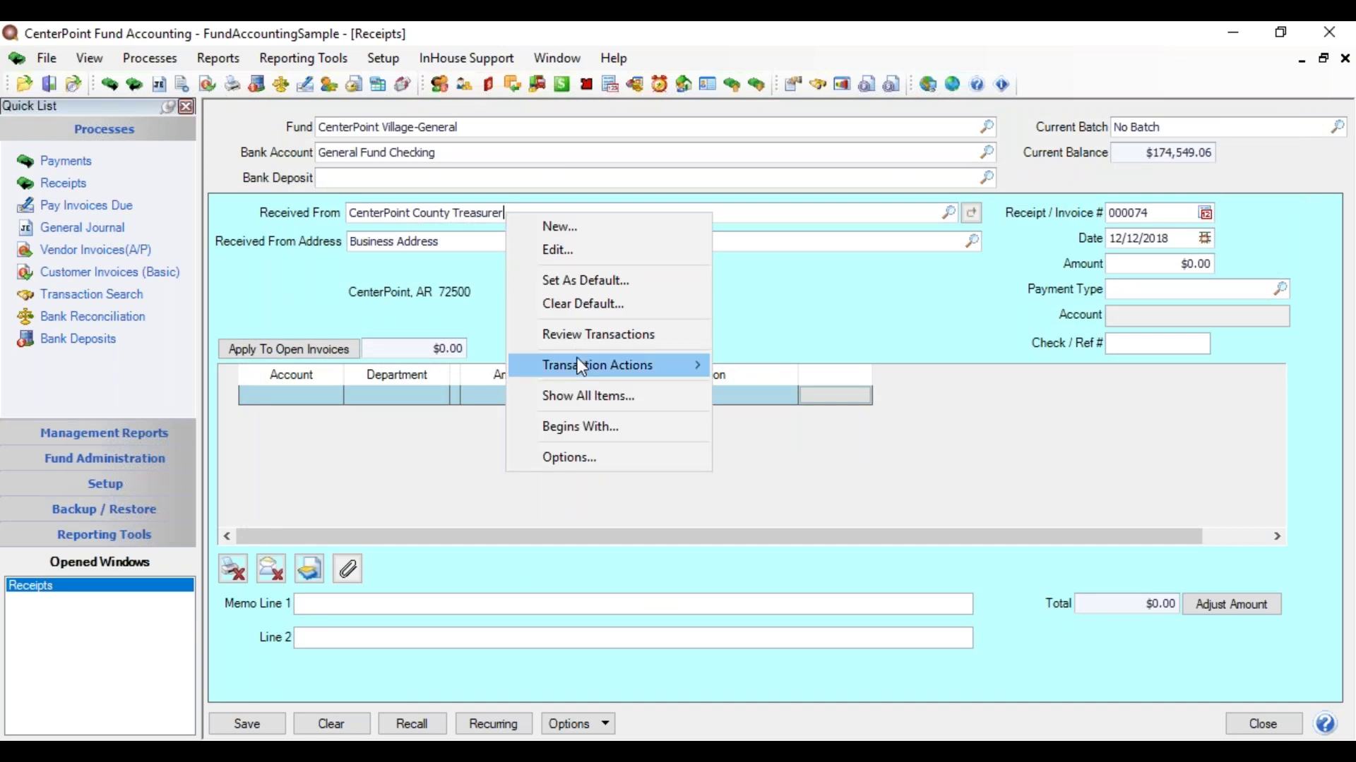
mouse_move(581, 366)
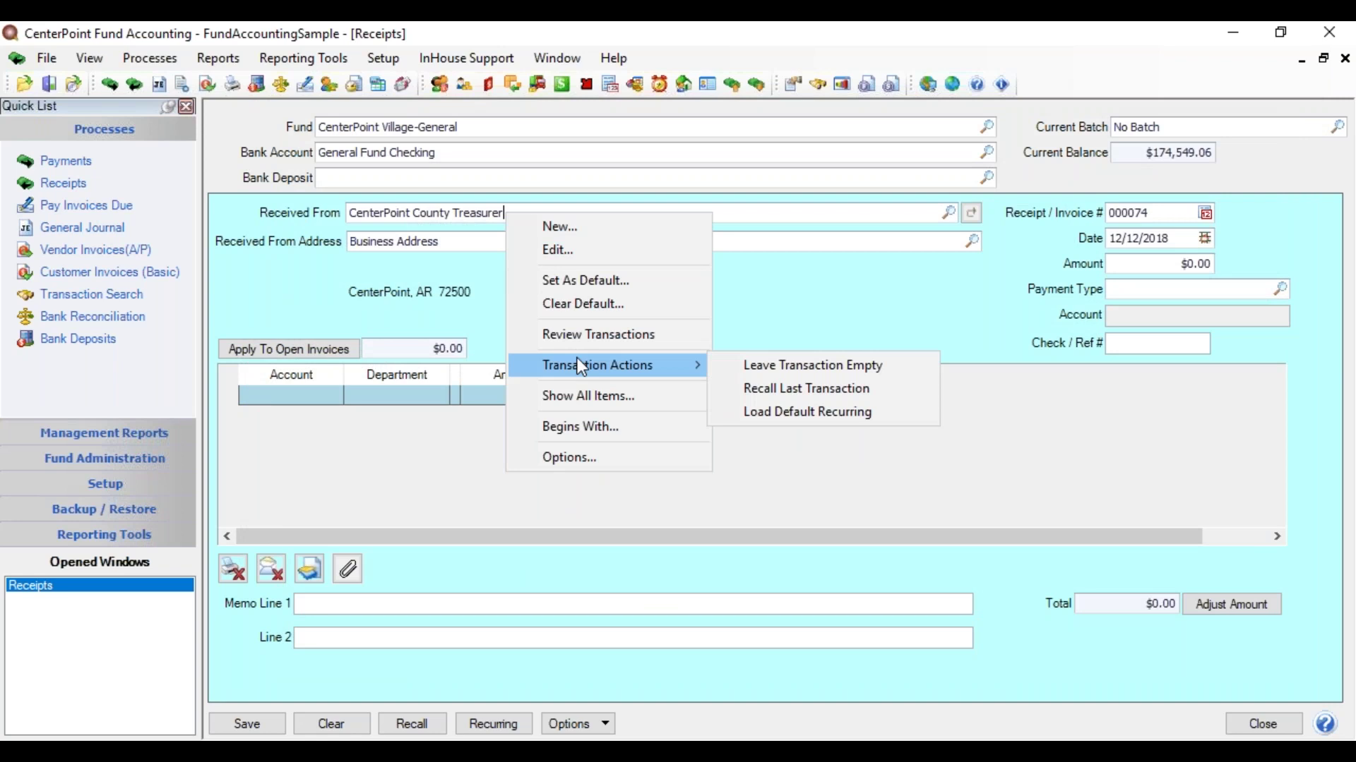
left_click(723, 384)
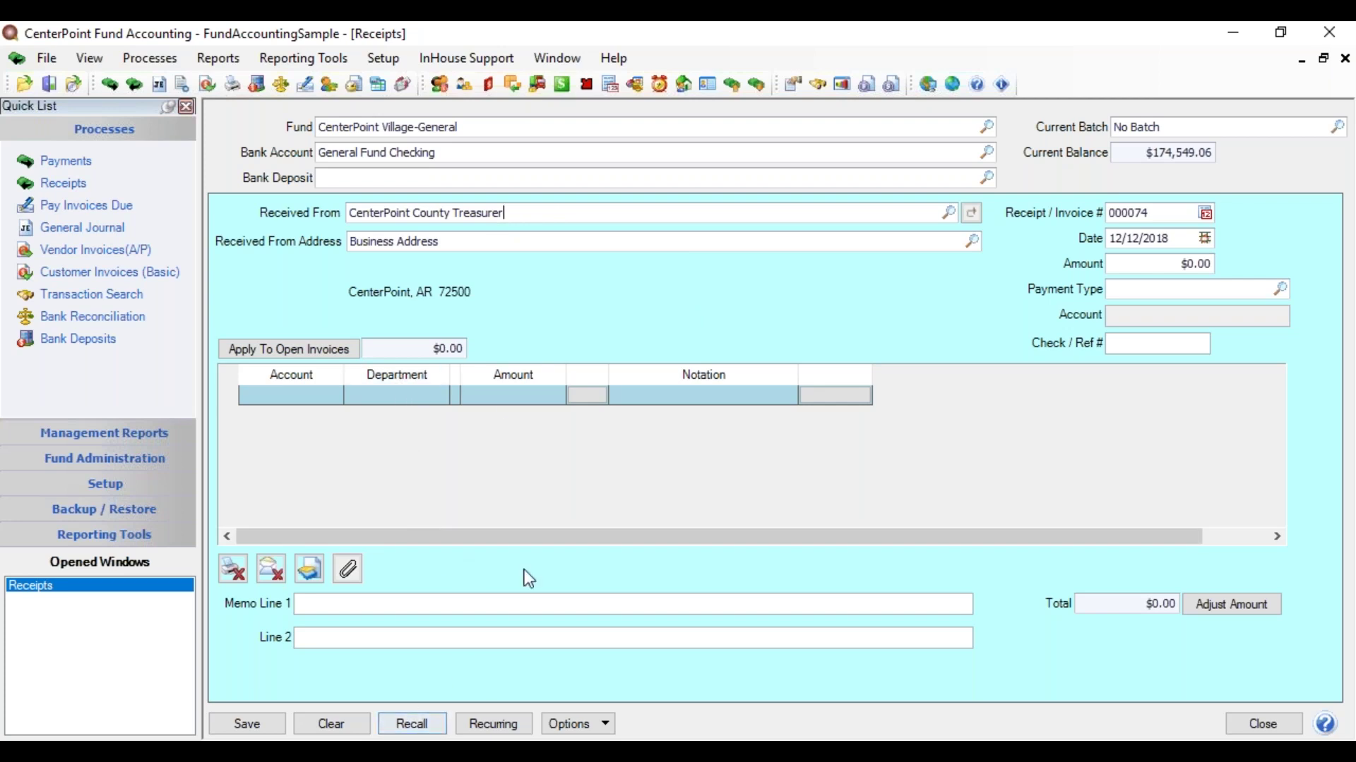
- Recall the last receipt from CenterPoint County Treasurer and go back to the one before it
left_click(433, 730)
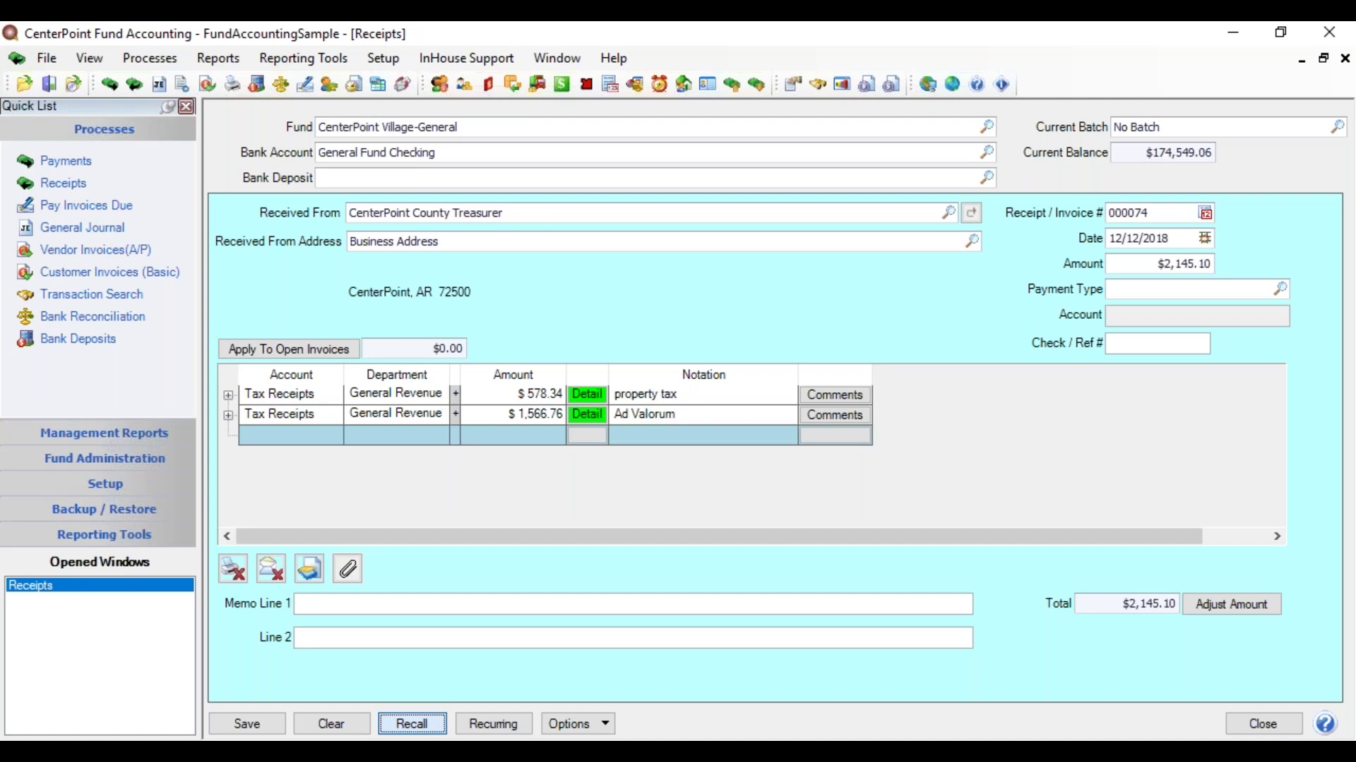
left_click(430, 728)
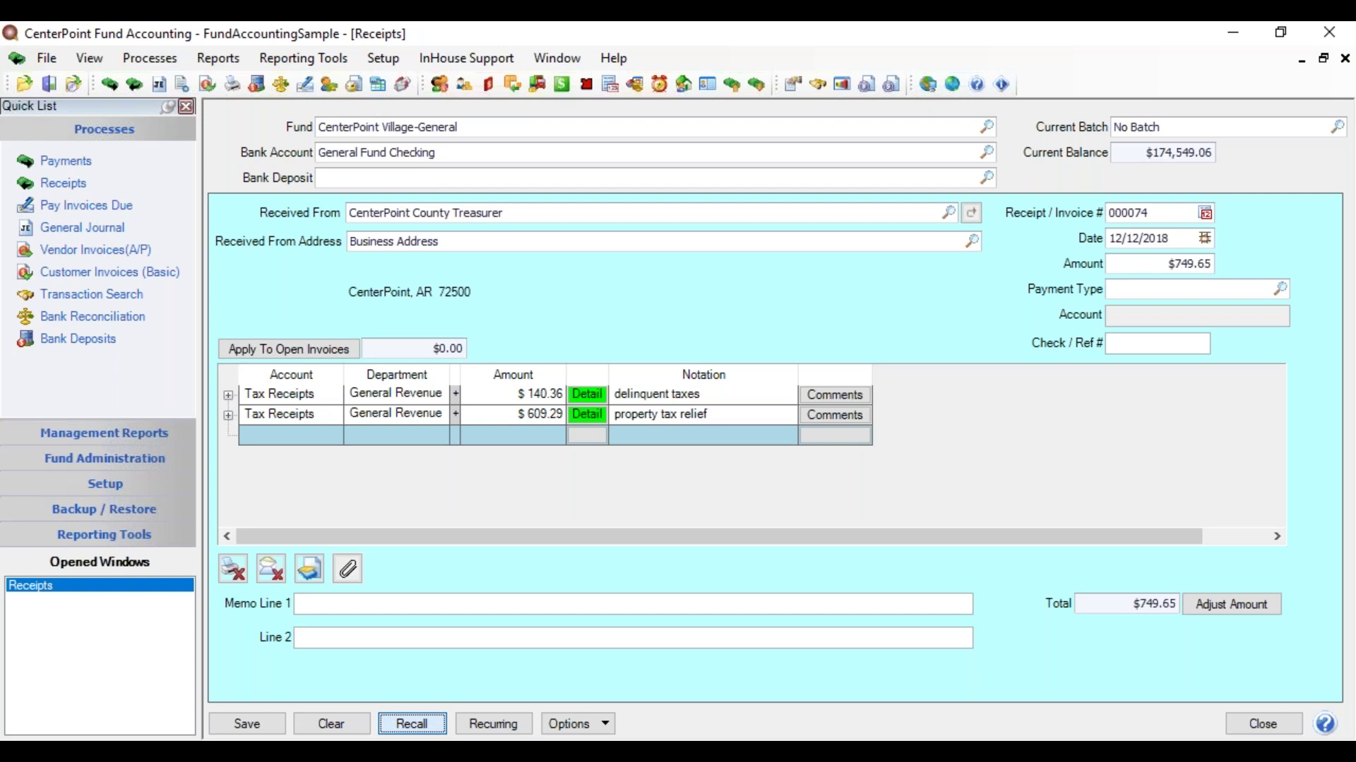
- Go back one more receipt in the recalled transactions of CenterPoint County Treasurer
key("Return")
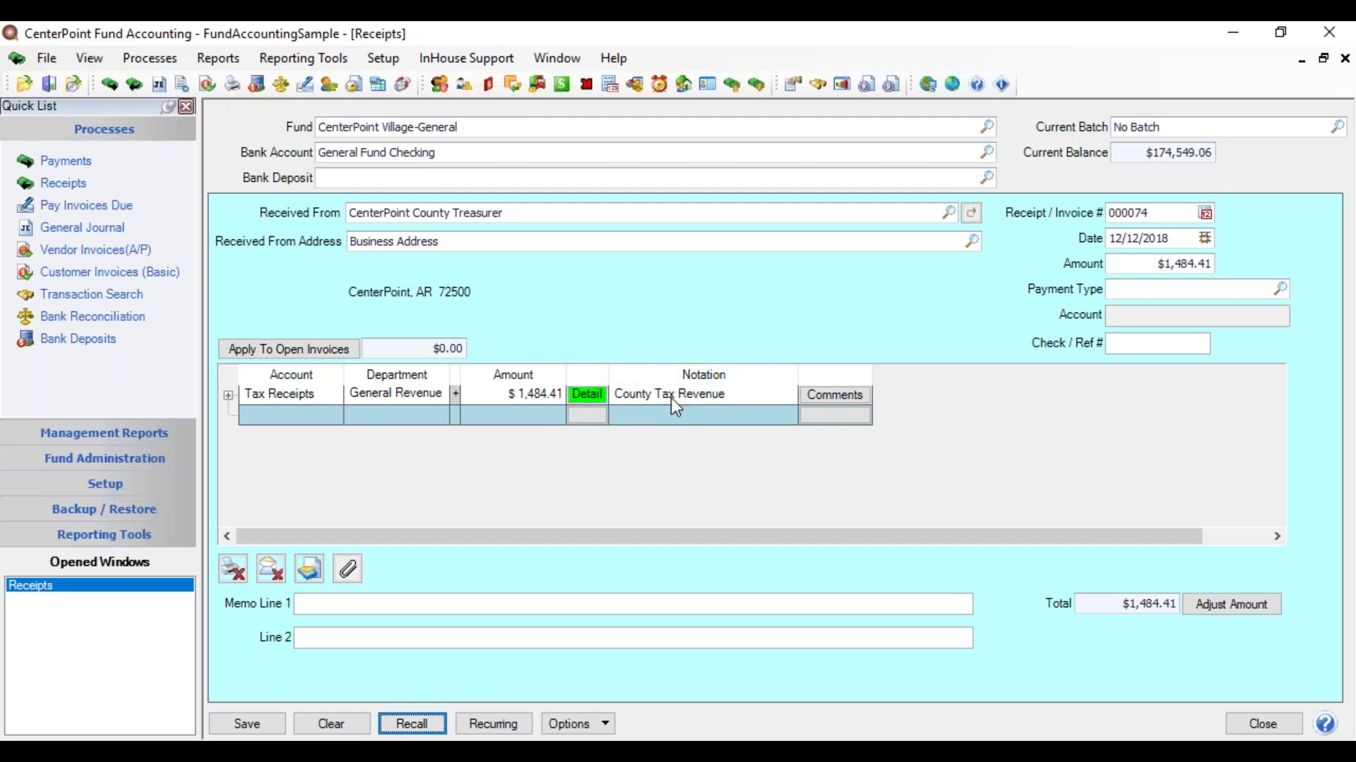
- Show all items for Received From, limit its lookup list to active records, and cancel the lookup
right_click(614, 211)
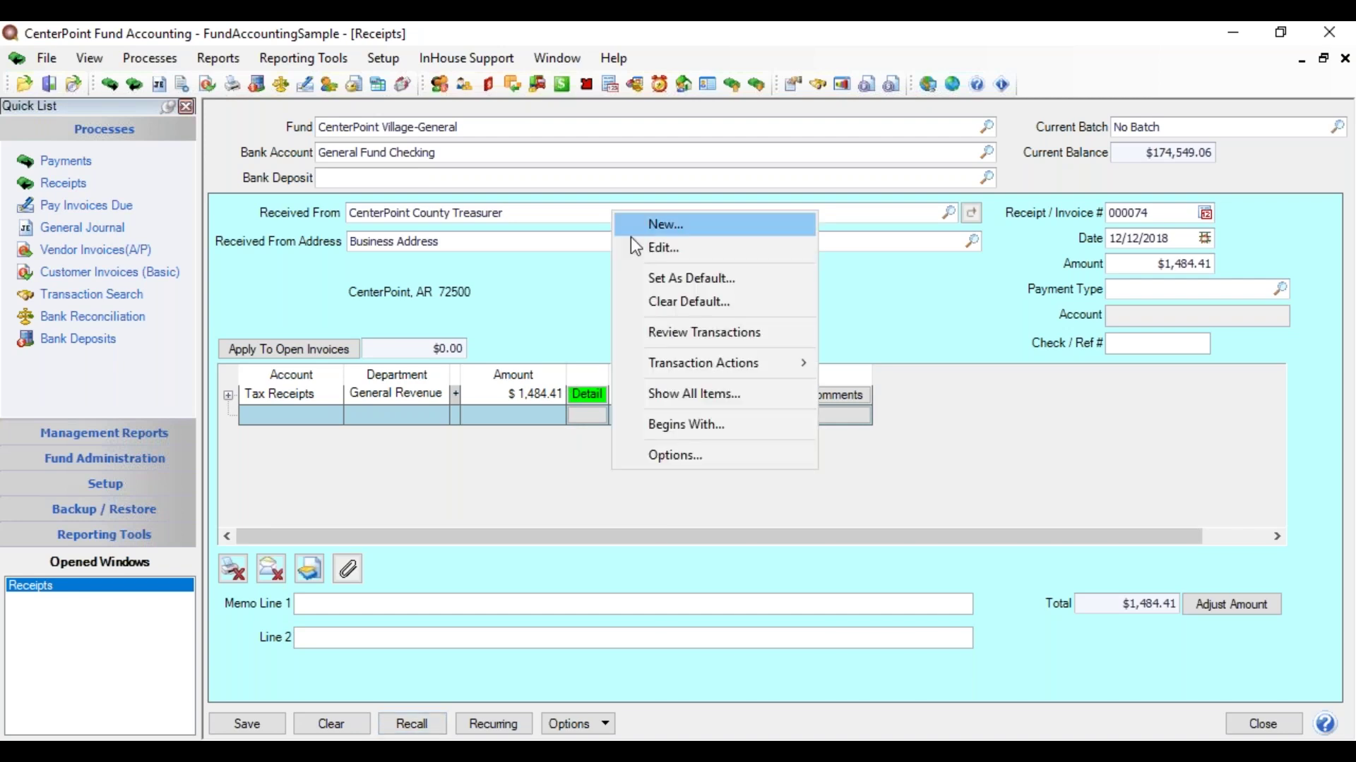
left_click(679, 401)
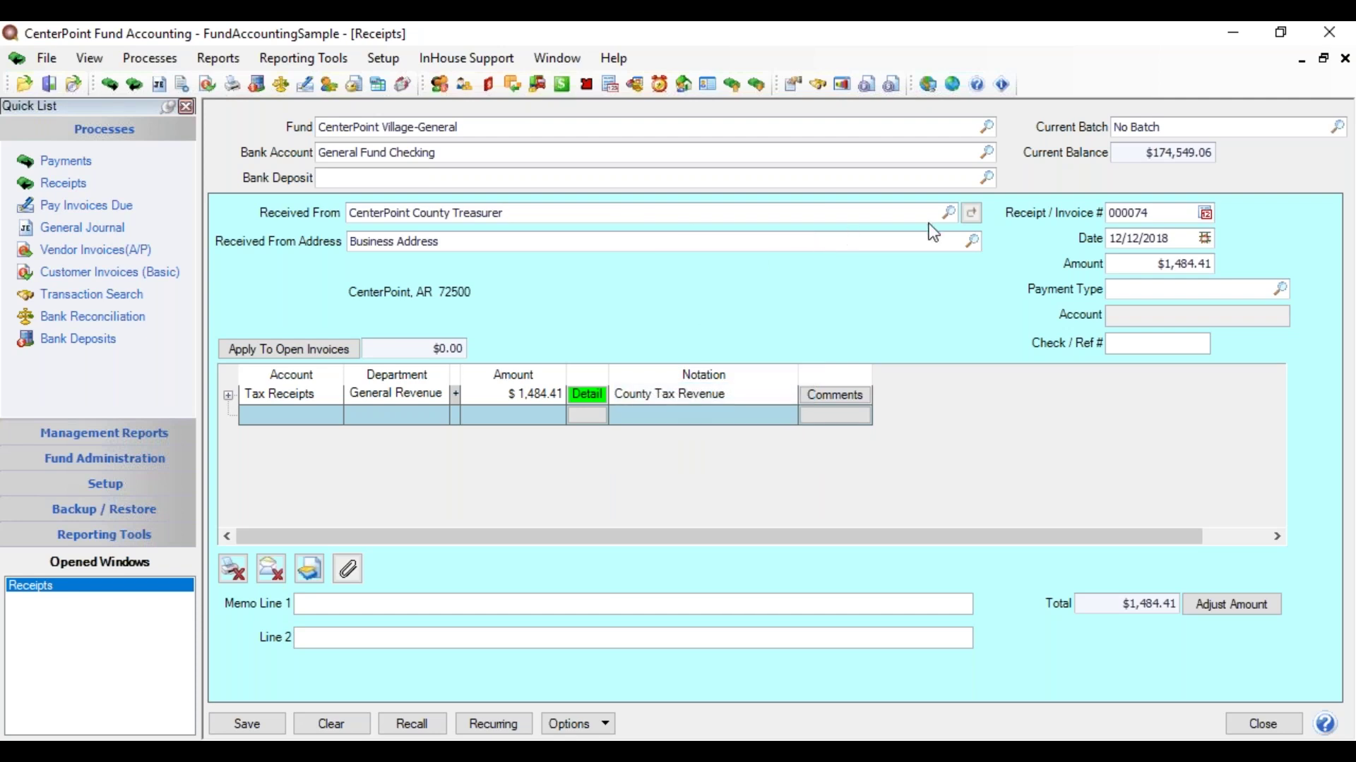
left_click(951, 213)
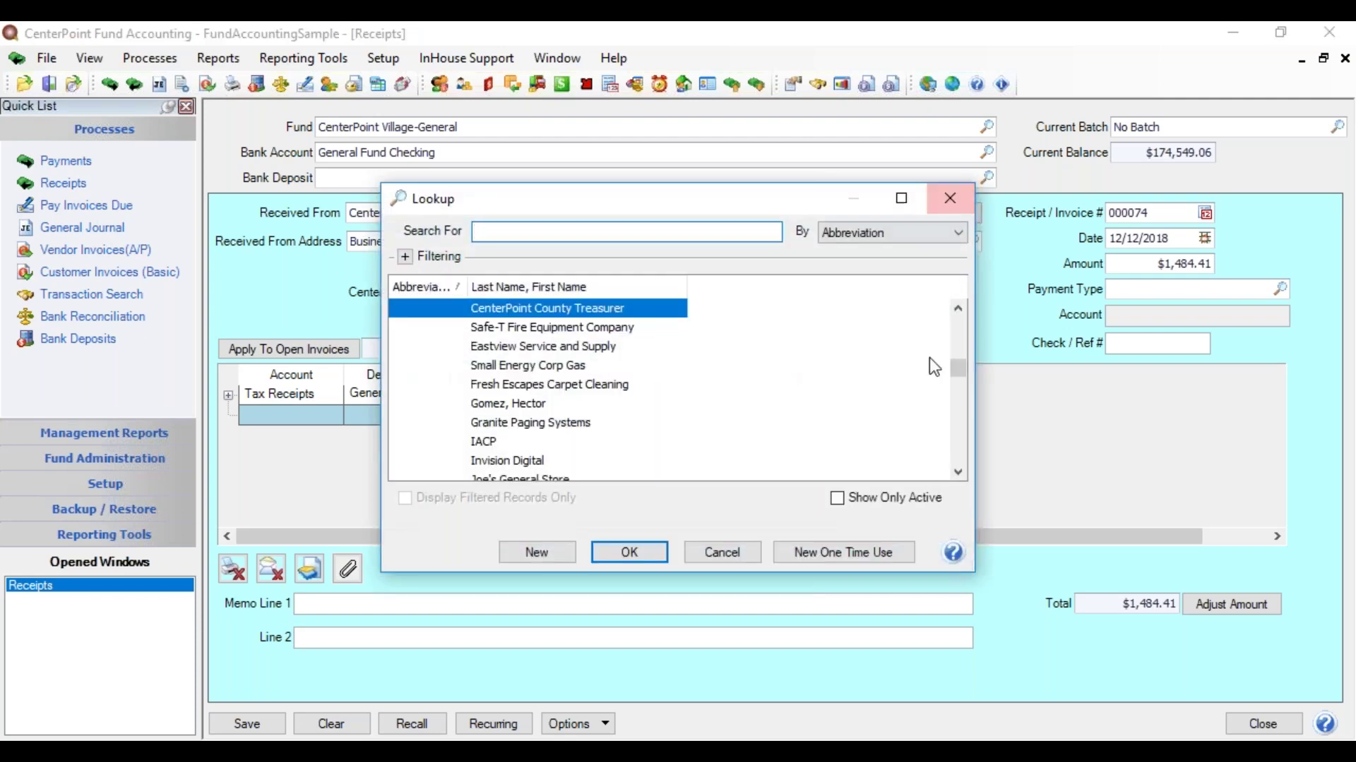
left_click(837, 499)
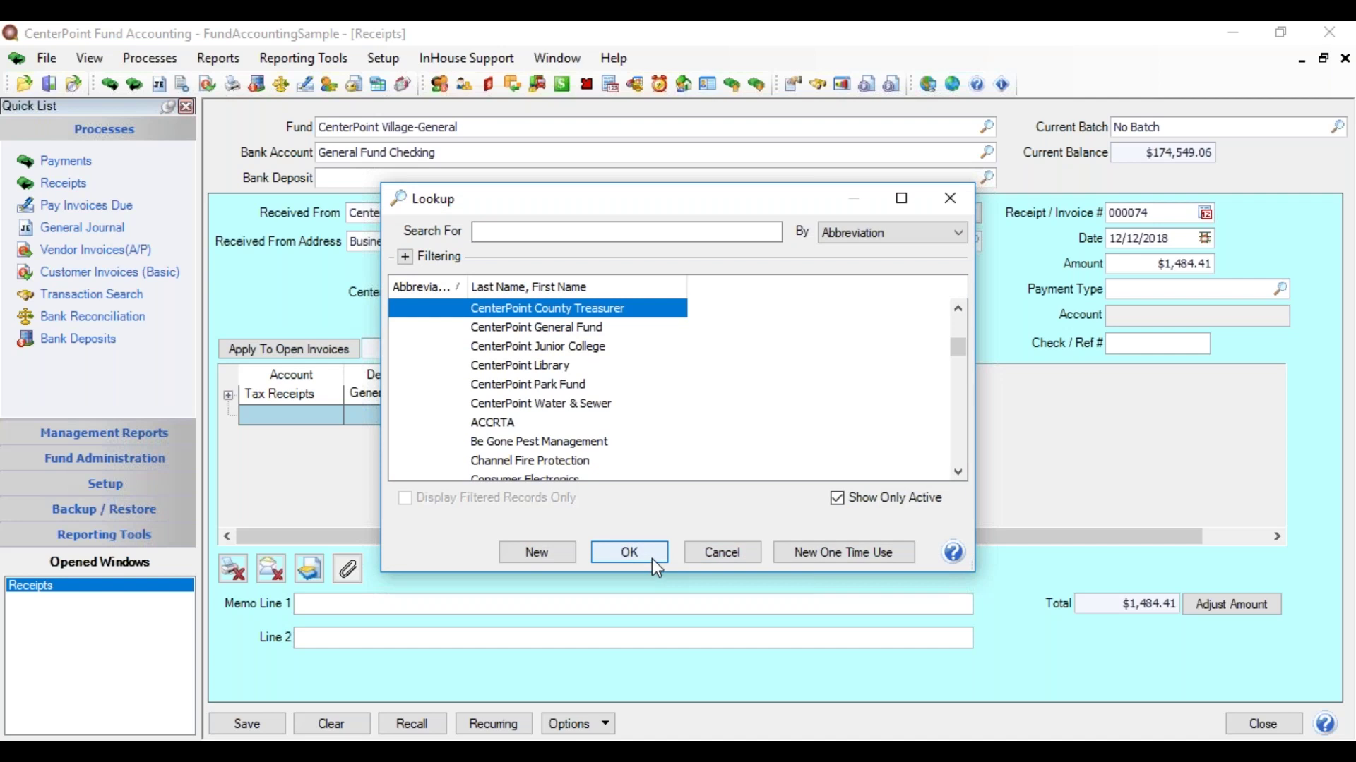
left_click(734, 552)
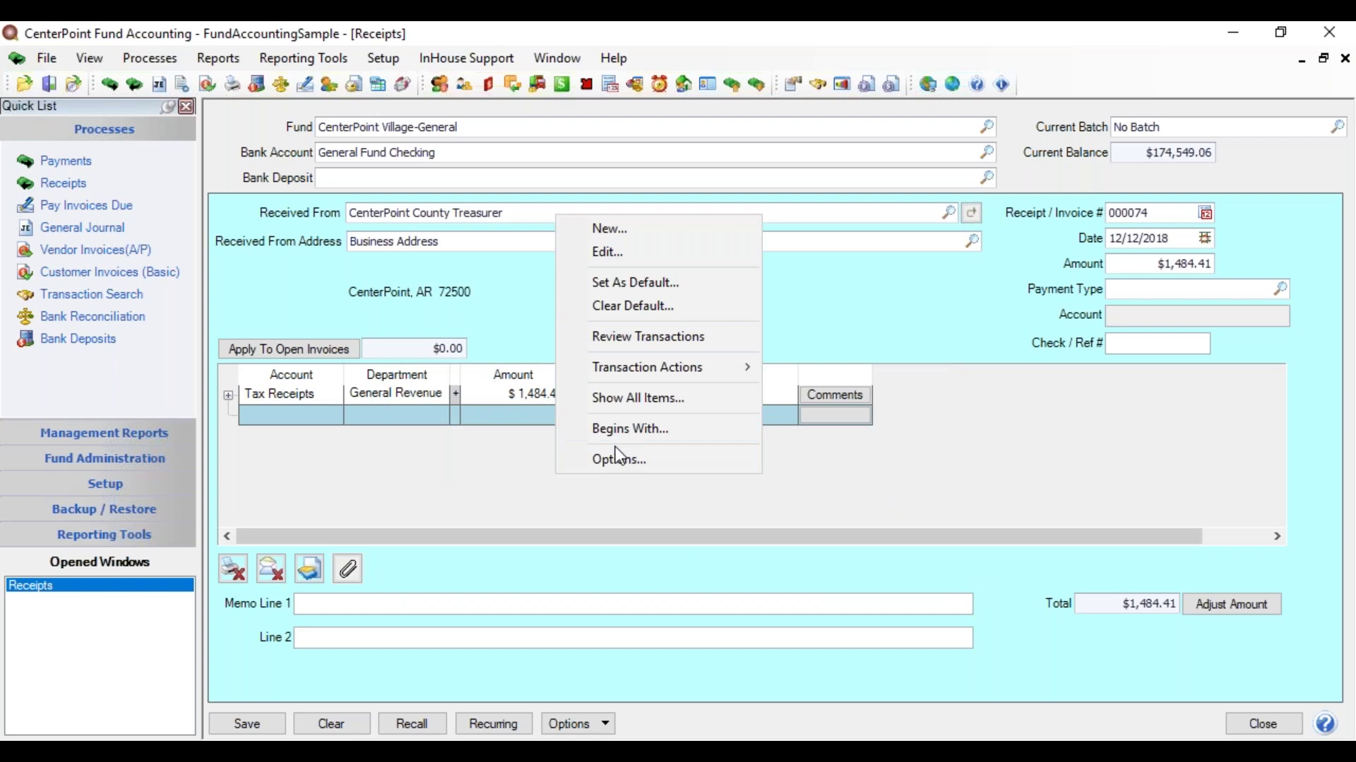
- In the Received From lookup options, move the search column Last Name, First Name above Abbreviation, keeping both columns enabled
left_click(621, 458)
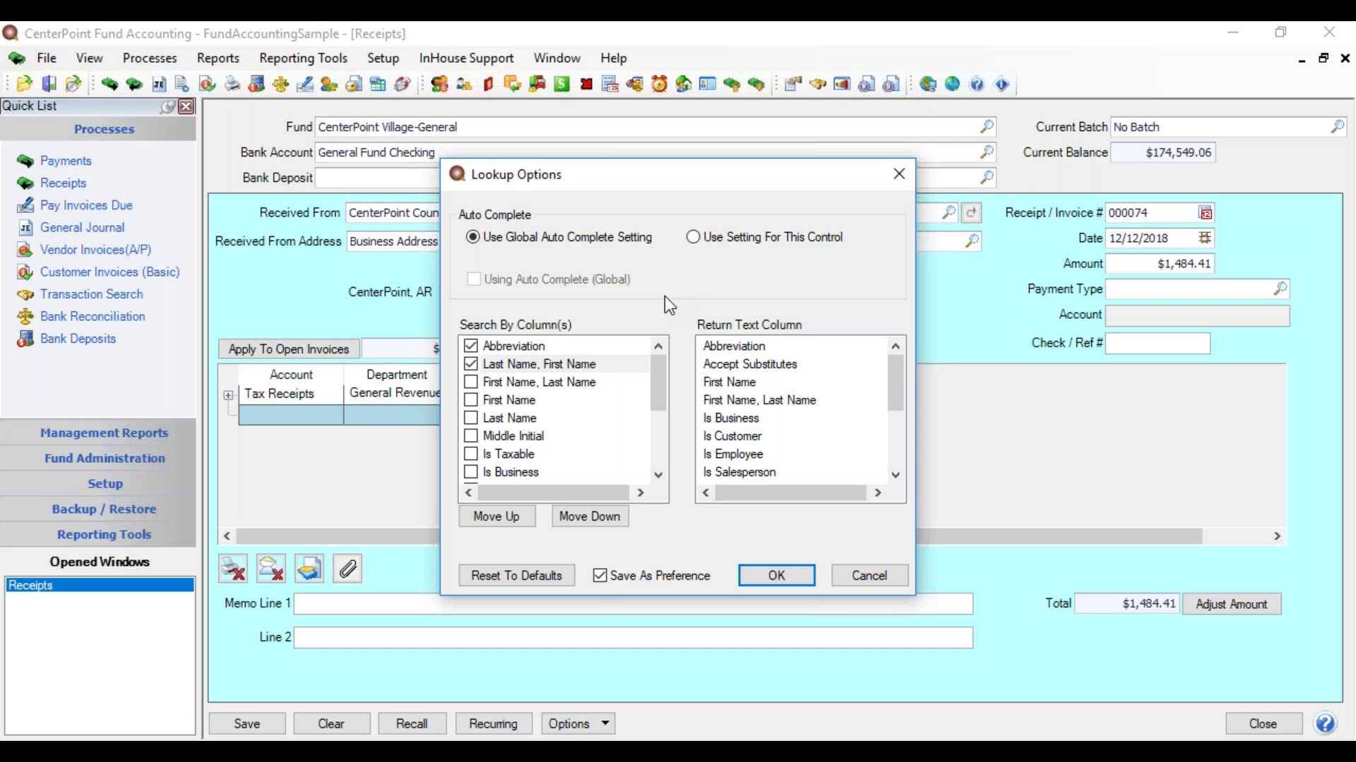
left_click(471, 365)
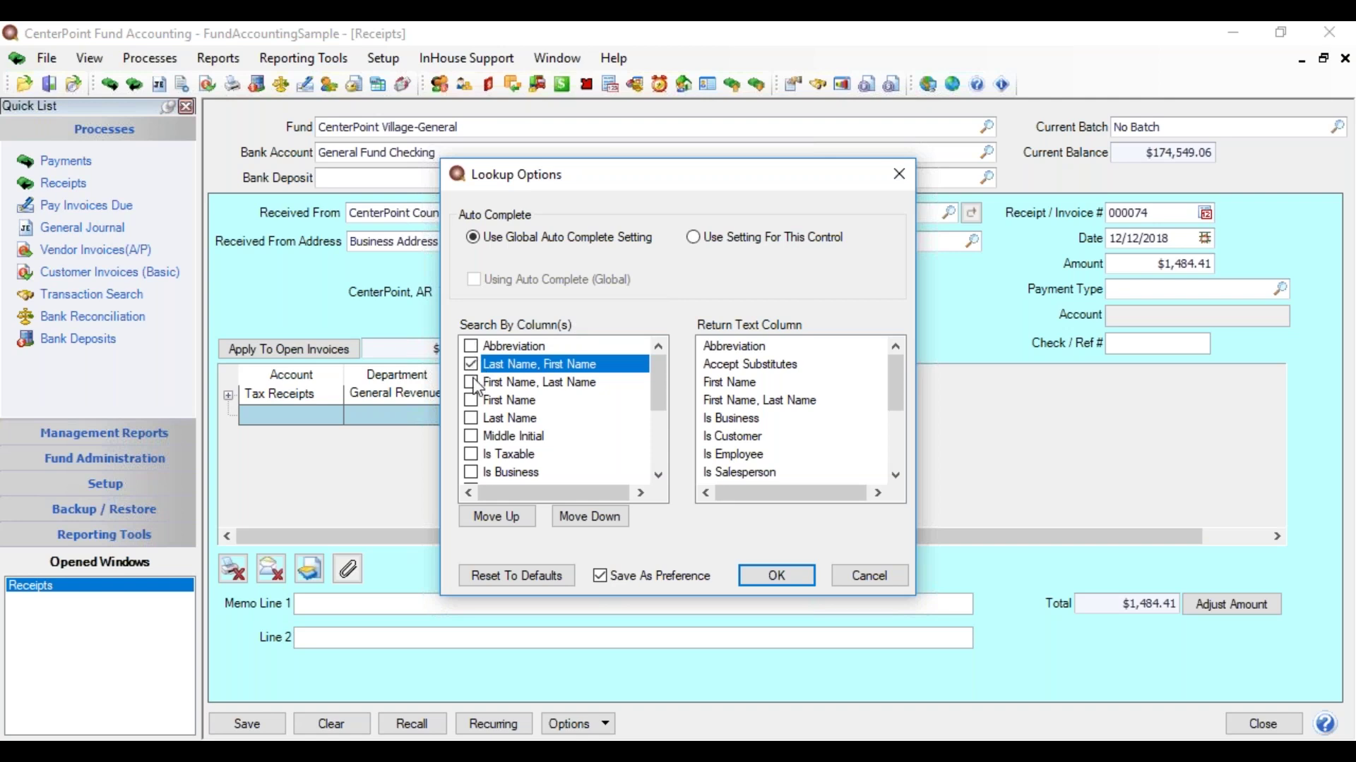
left_click(471, 346)
left_click(515, 519)
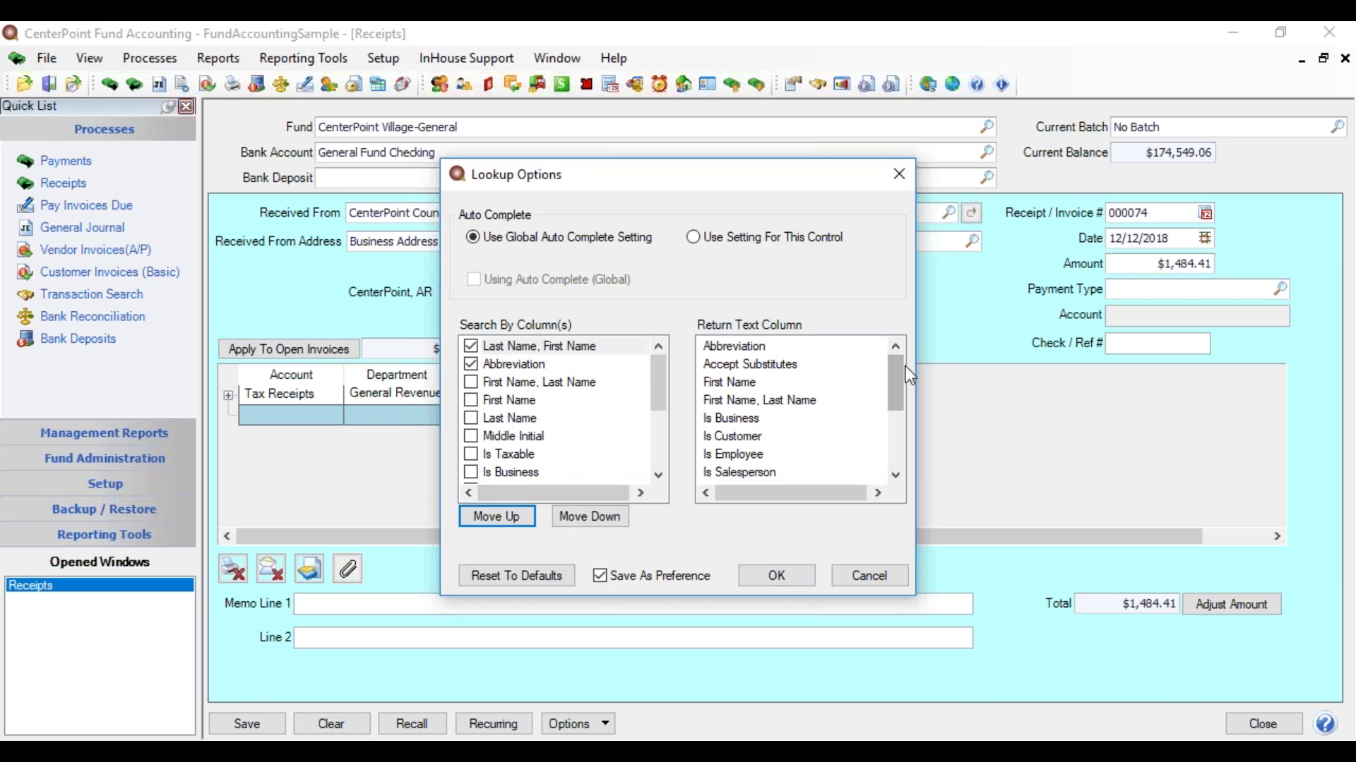
- Set the return text column to Last Name, First Name, accept the lookup options and agree to clear the current transaction
left_click_drag(900, 375, 902, 421)
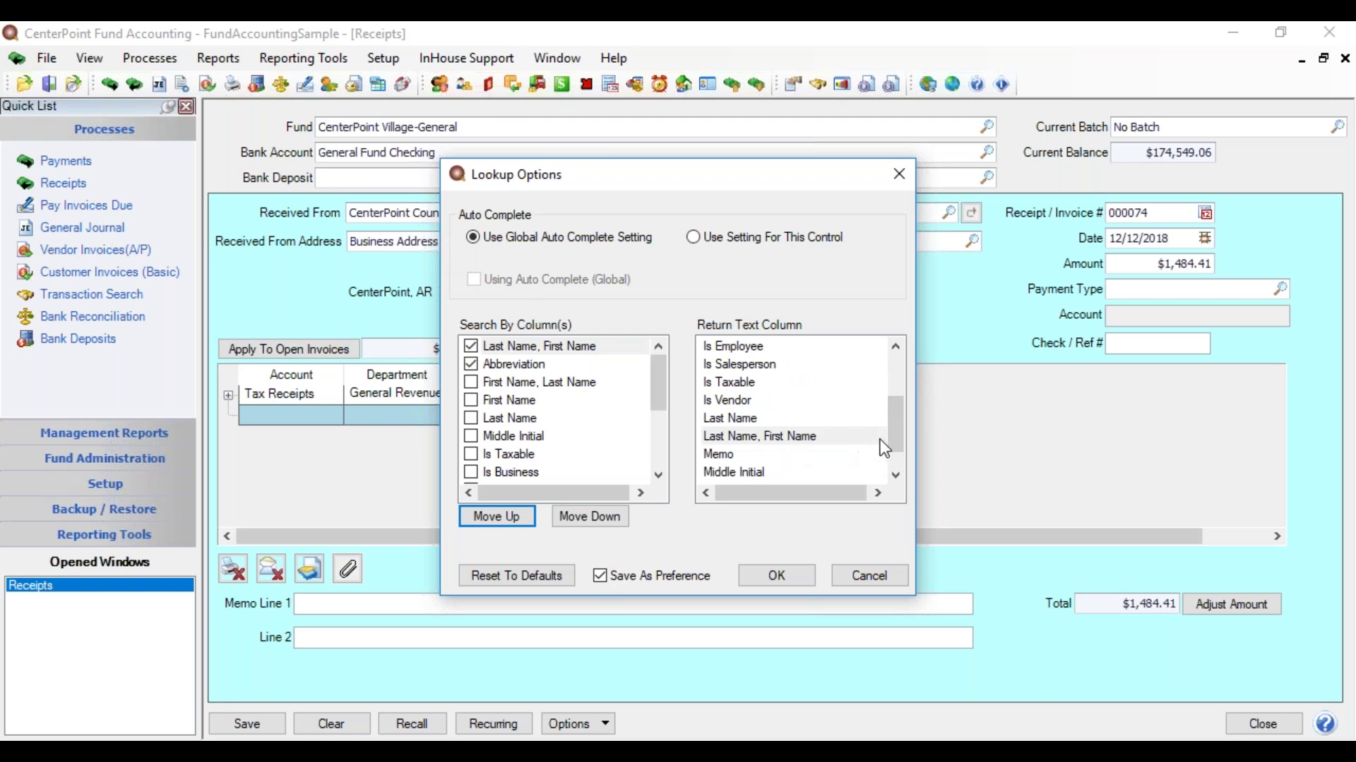
left_click_drag(894, 426, 897, 385)
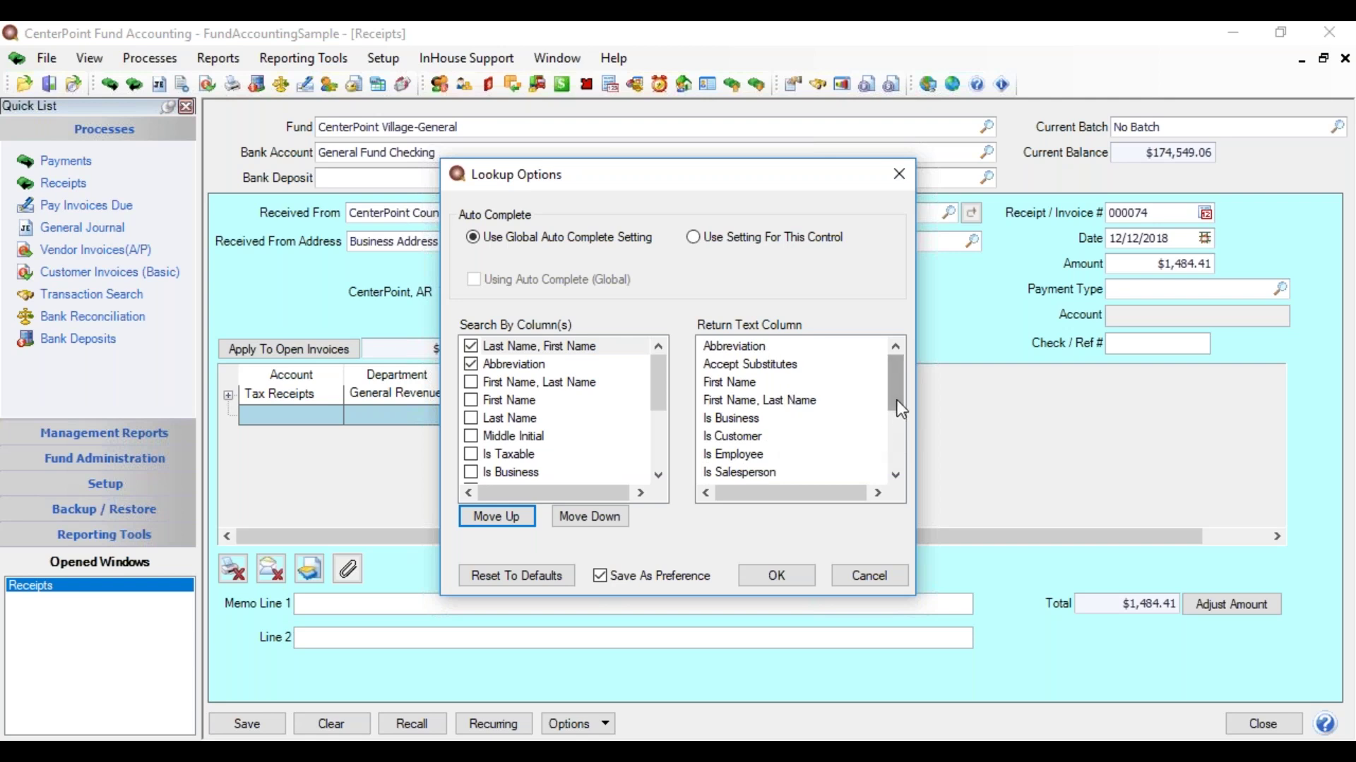
left_click_drag(903, 399, 886, 434)
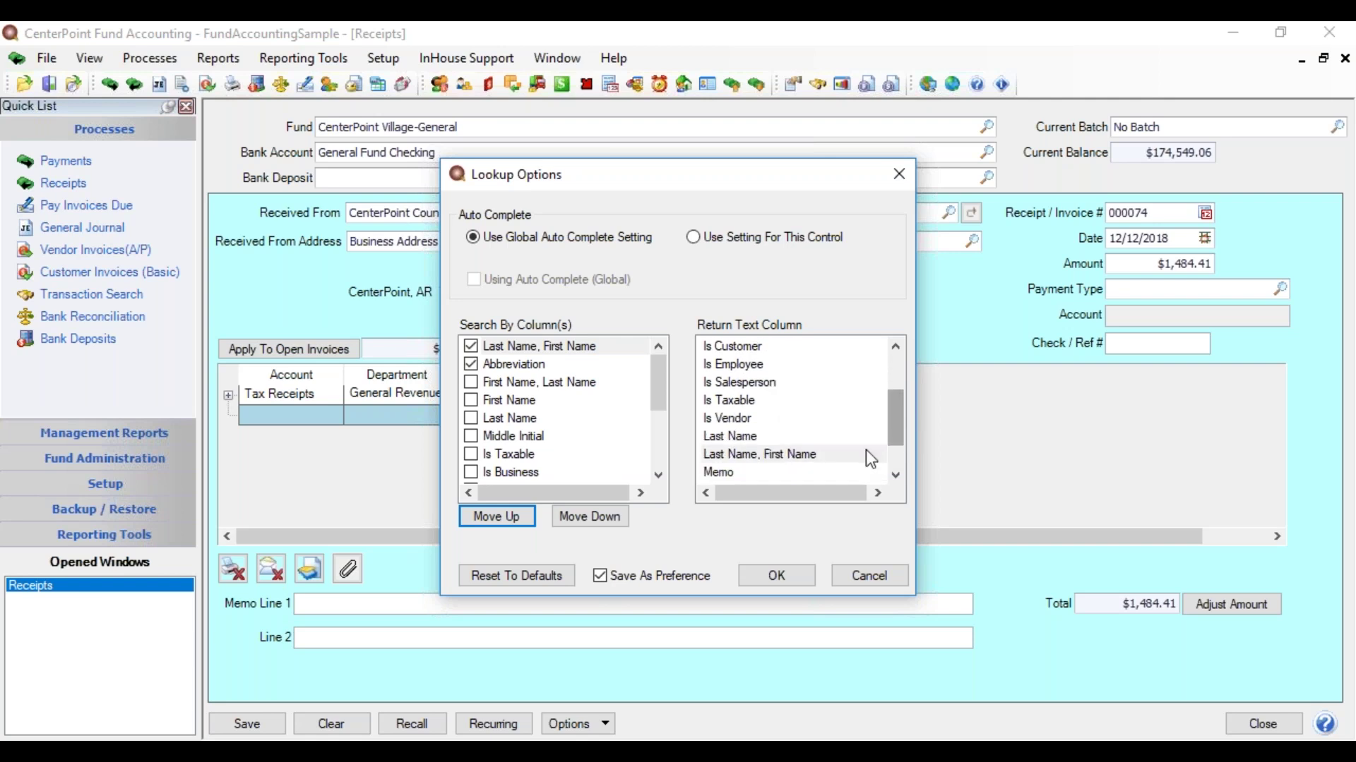
left_click(821, 463)
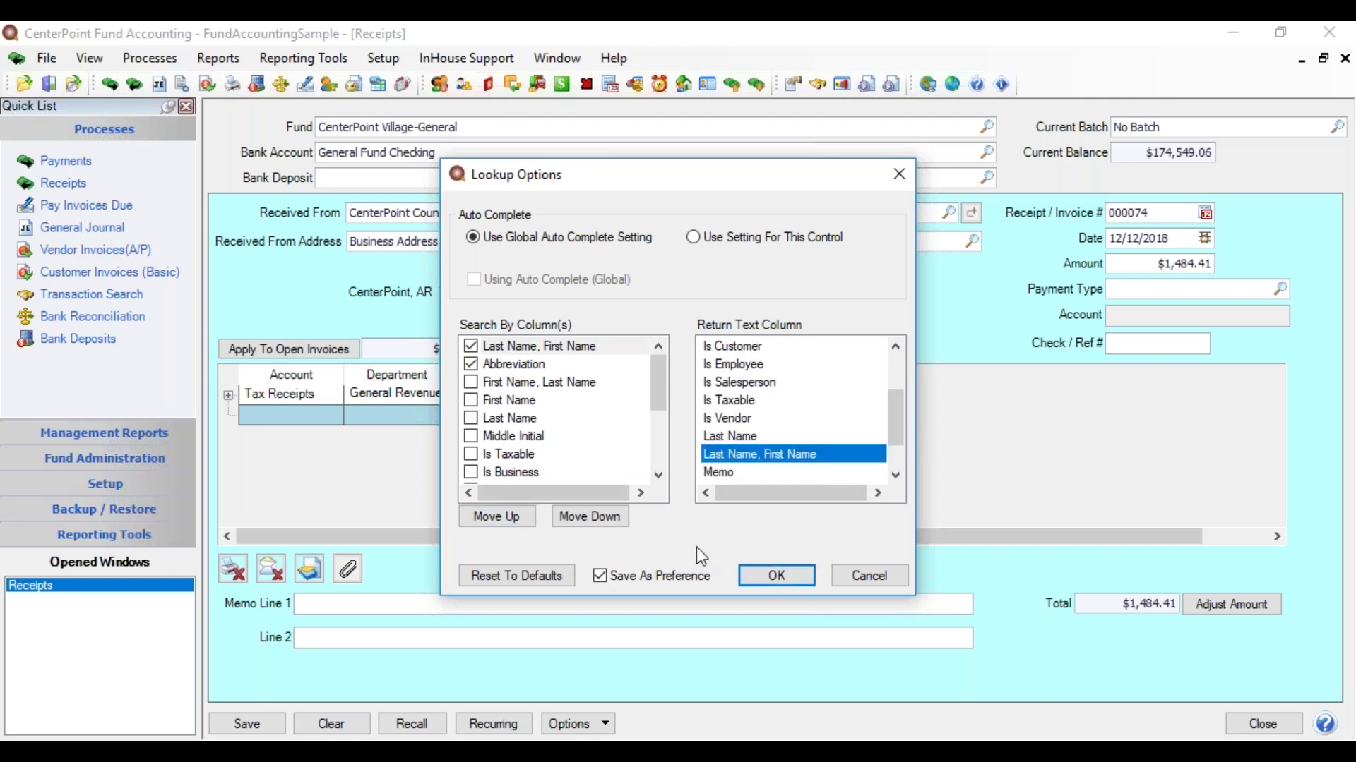
left_click(783, 571)
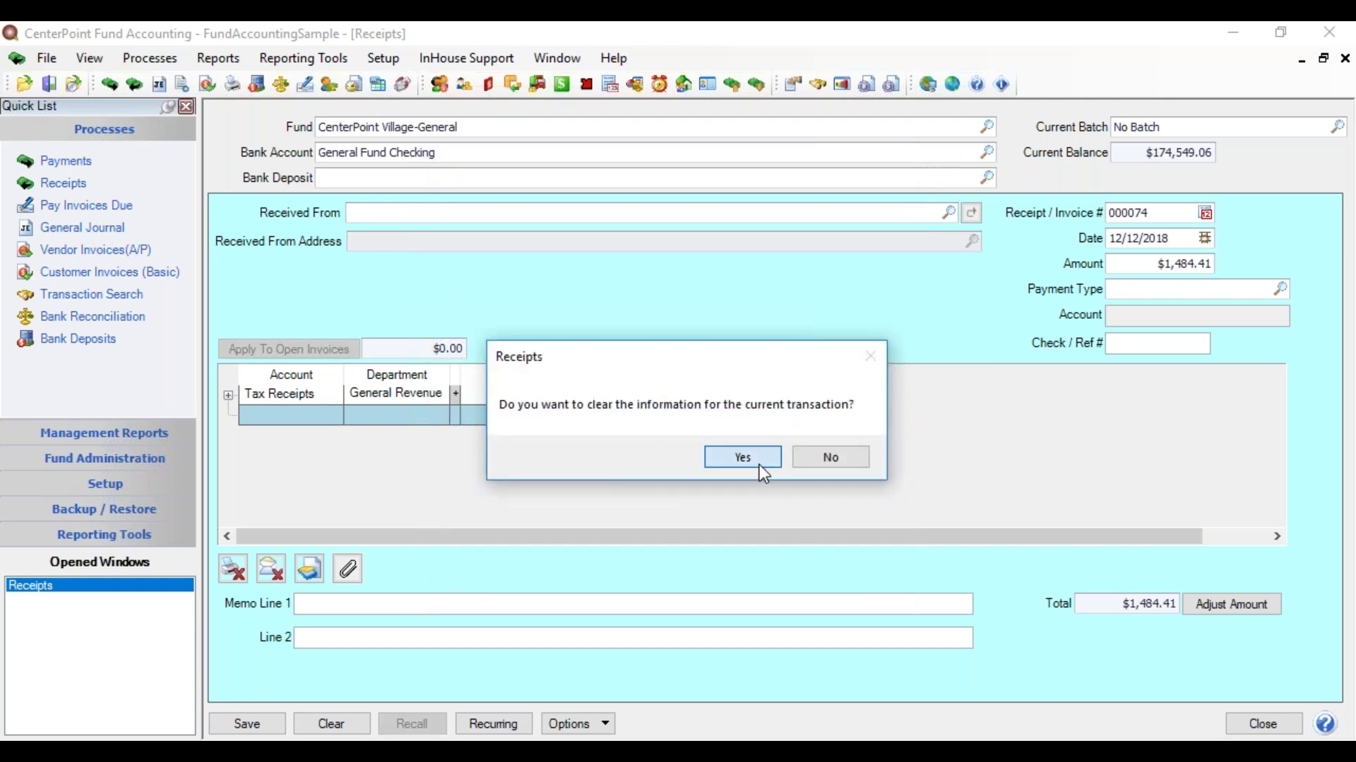
left_click(752, 460)
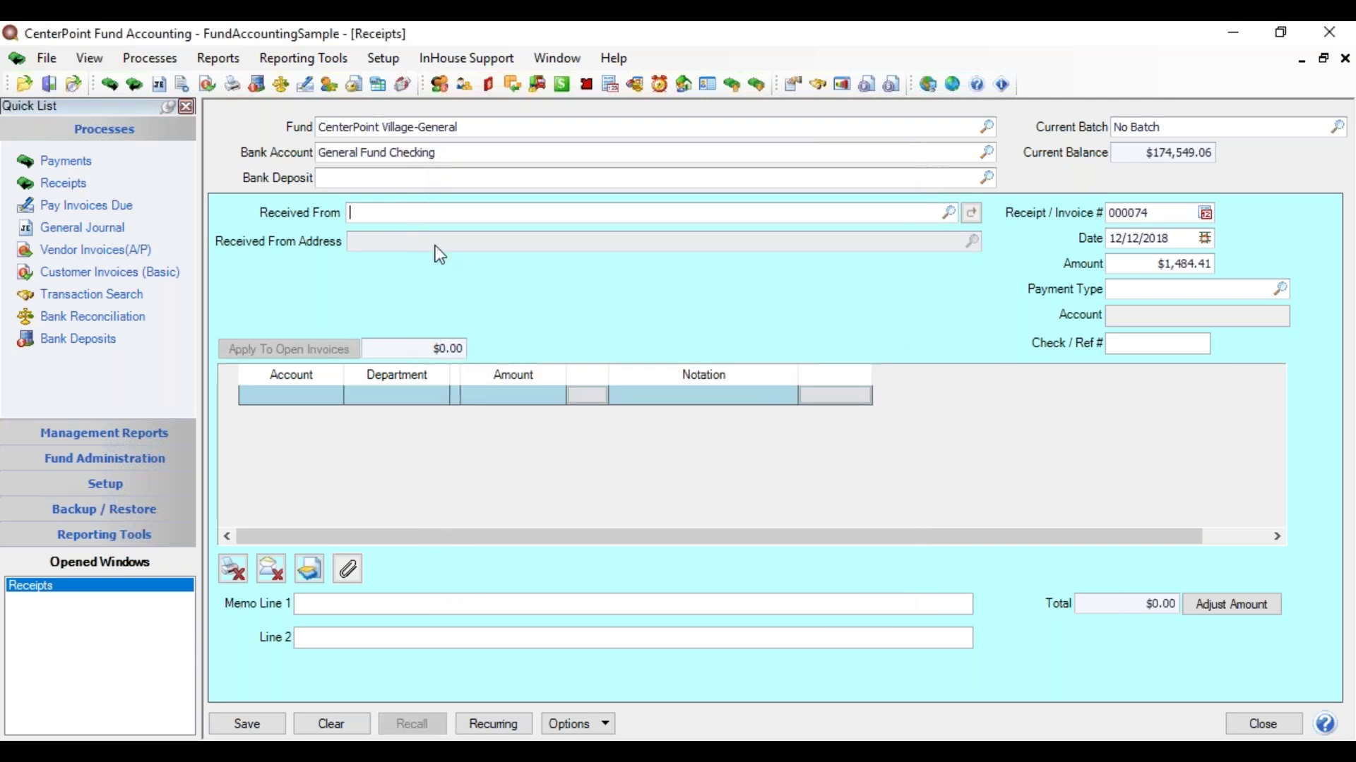
- Look up "cen" in Received From, choose CenterPoint County Treasurer and recall its last receipt
type("cen")
key("Tab")
key("Down")
key("Down")
key("Down")
key("Return")
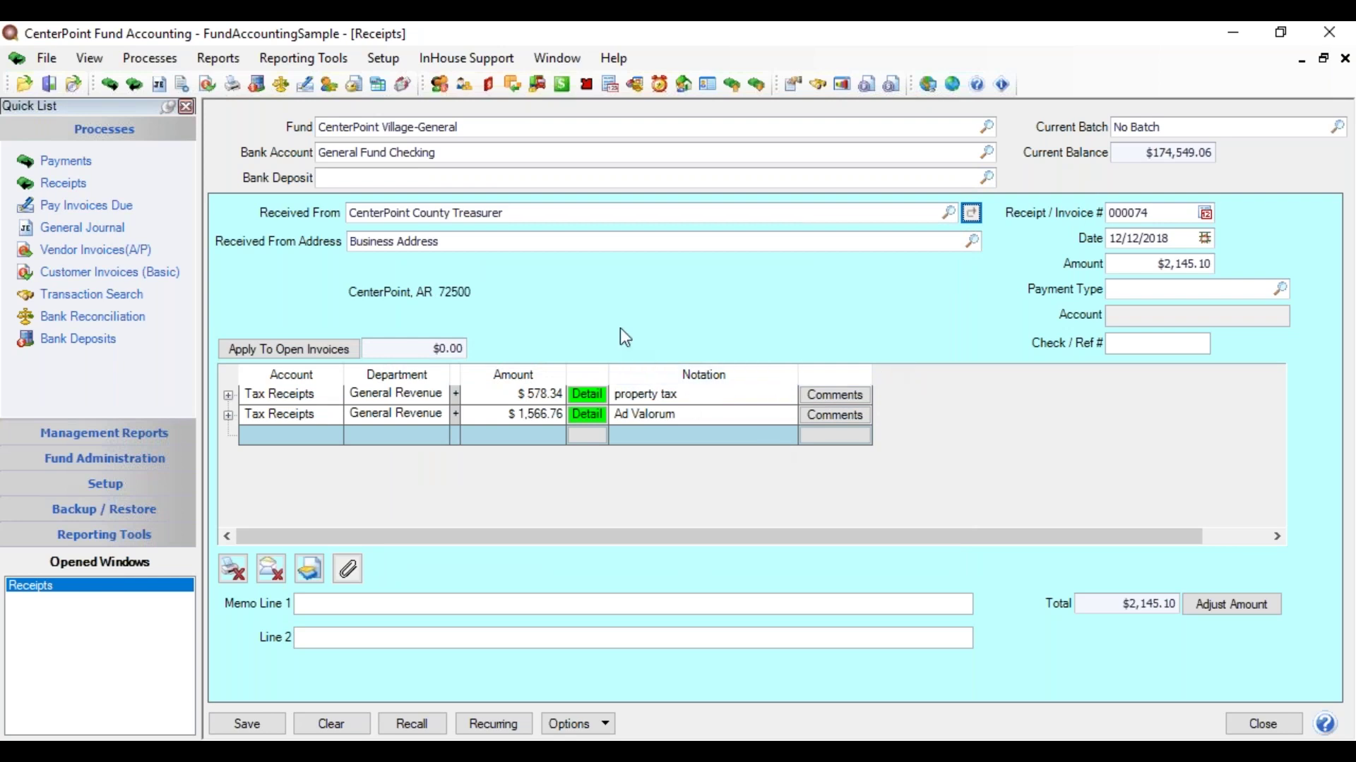
- Look up the Received From Address and choose Business Address
left_click(694, 210)
key("Tab")
key("Tab")
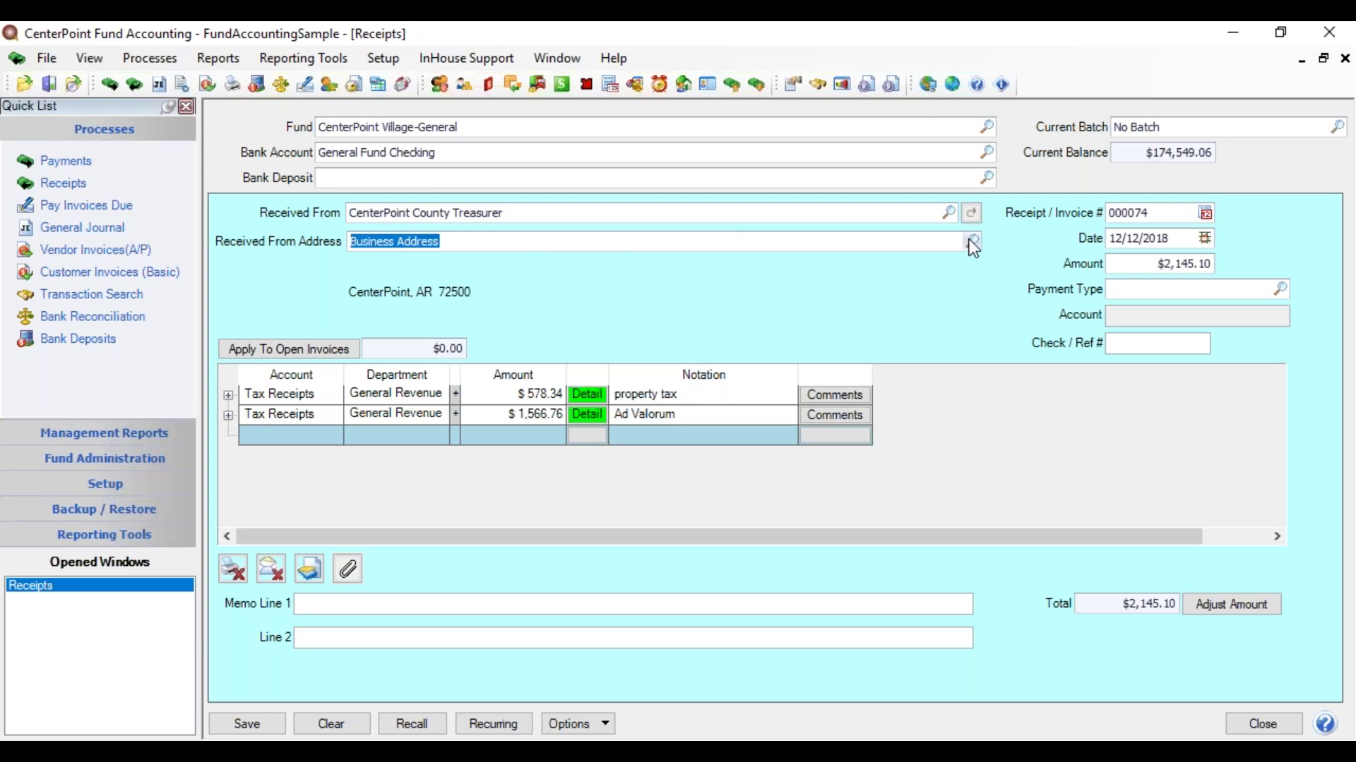
left_click(969, 239)
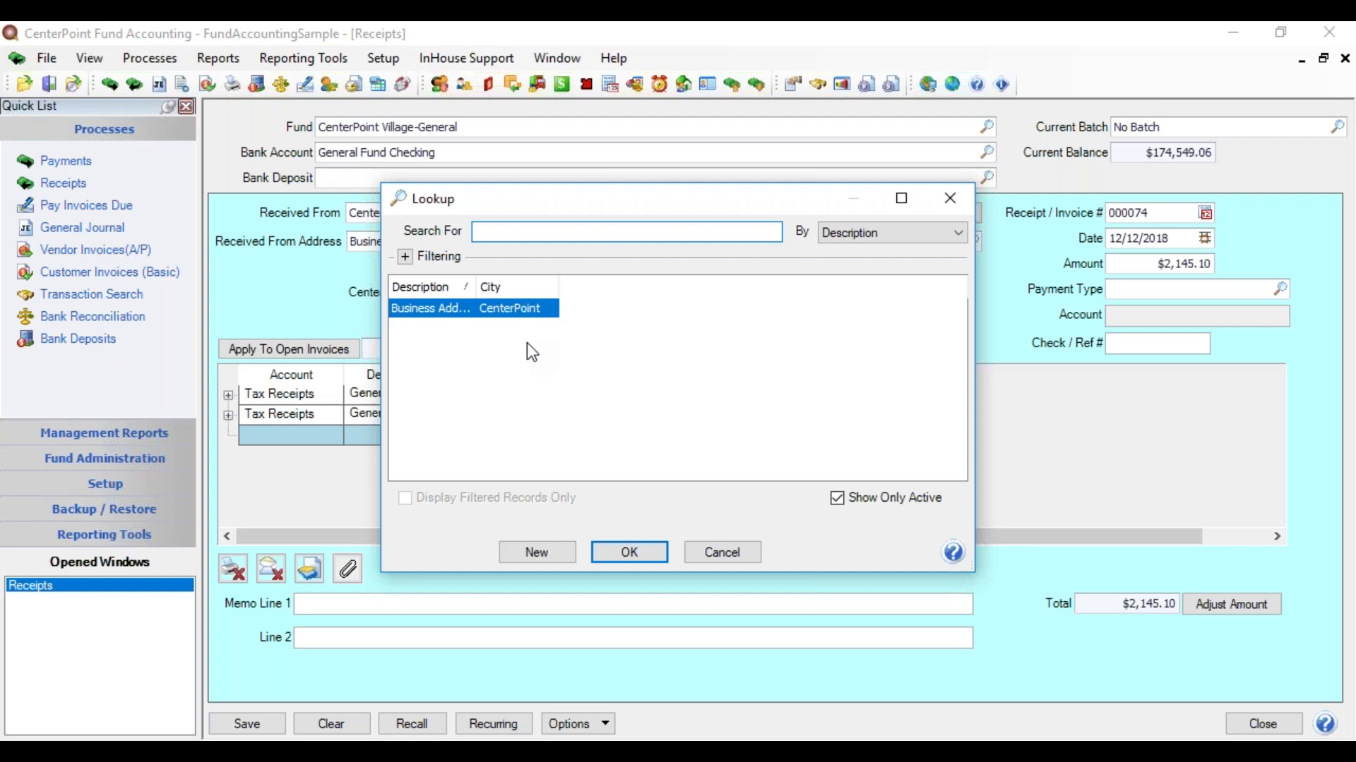
left_click(623, 551)
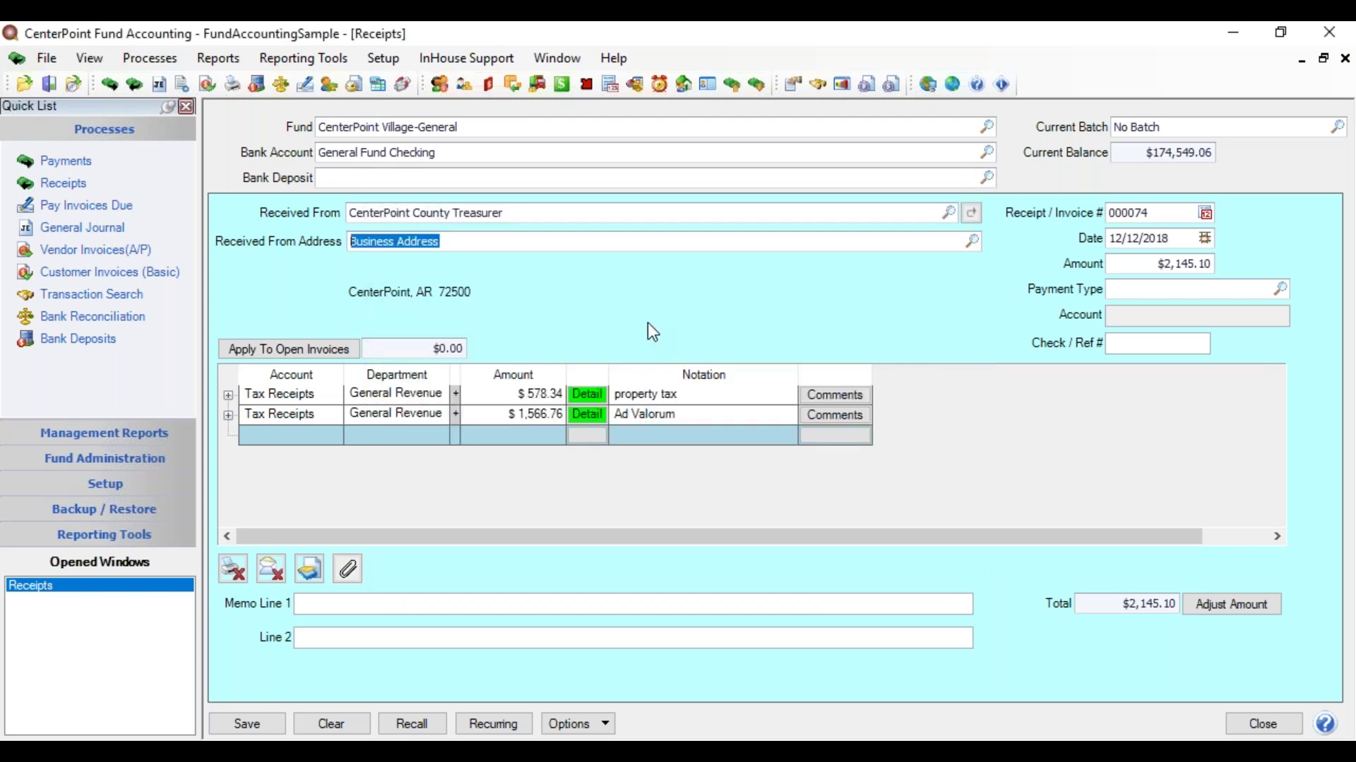
- Set the receipt date to 11/30/2018, confirming that day in the calendar
key("Tab")
key("Tab")
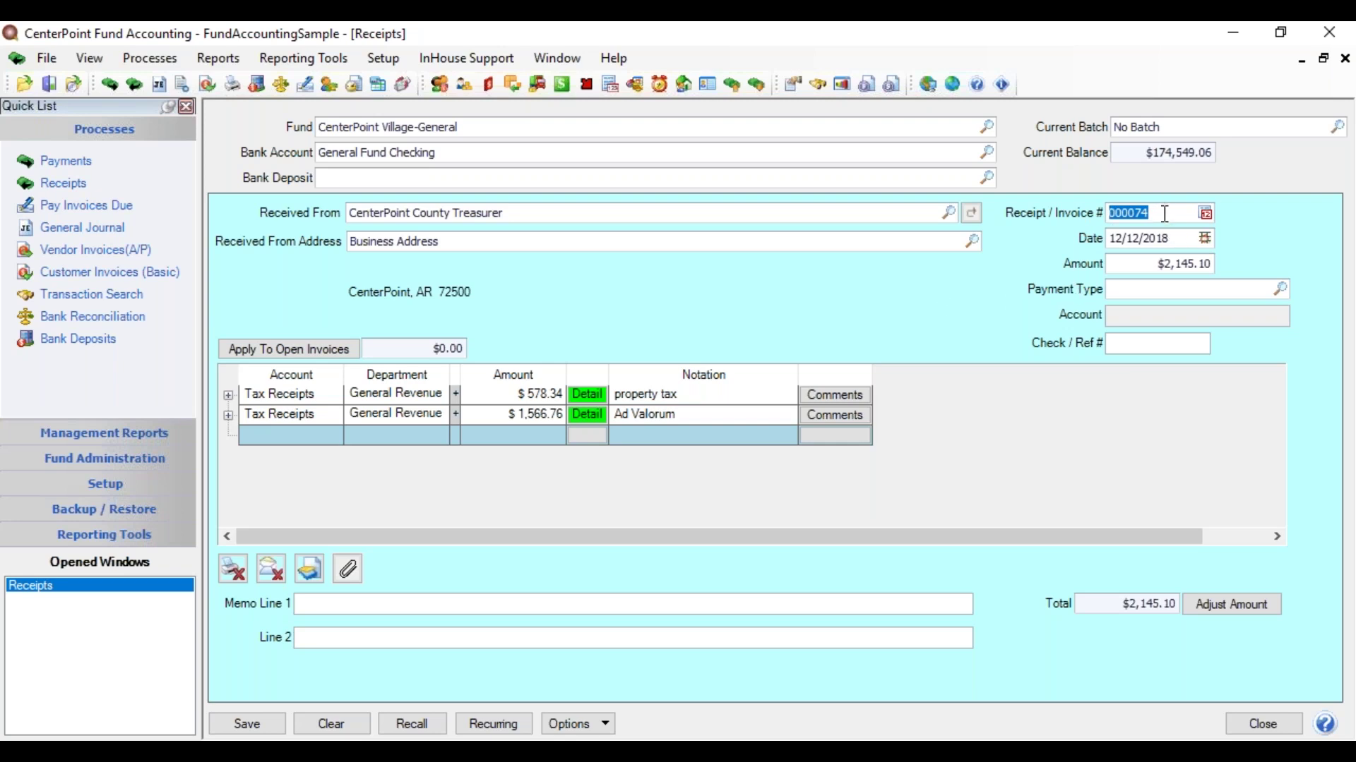
key("Tab")
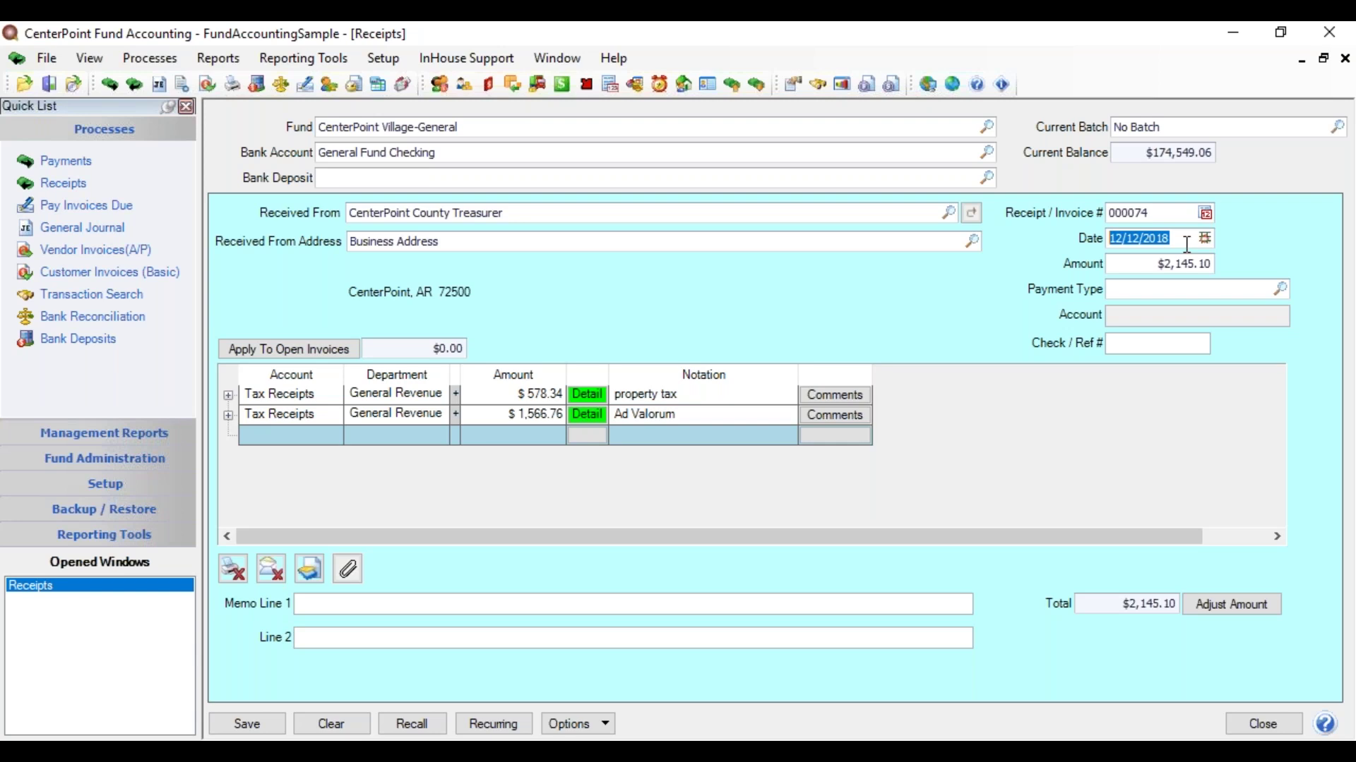
type("12/05/2018")
key("Tab")
left_click_drag(1176, 238, 1041, 255)
type("11")
type("/30")
key("Tab")
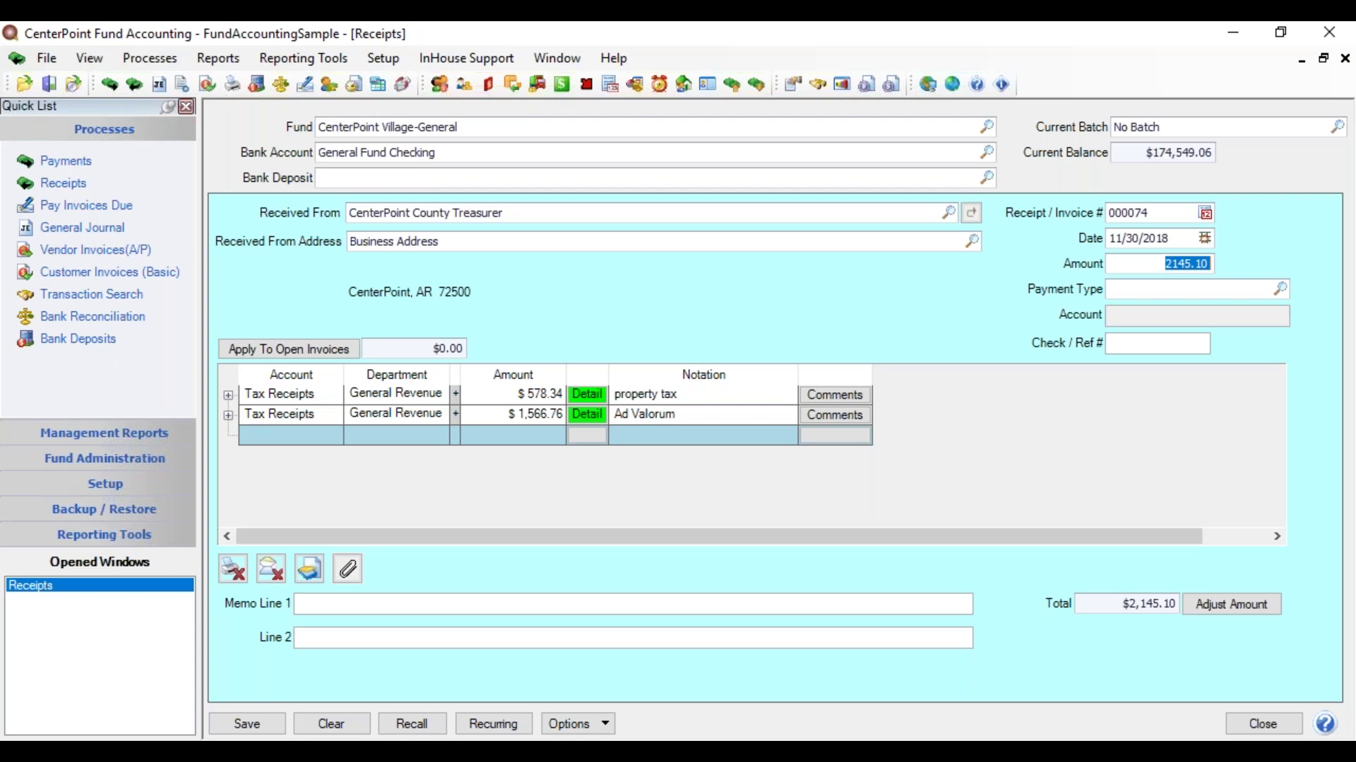
left_click(1208, 239)
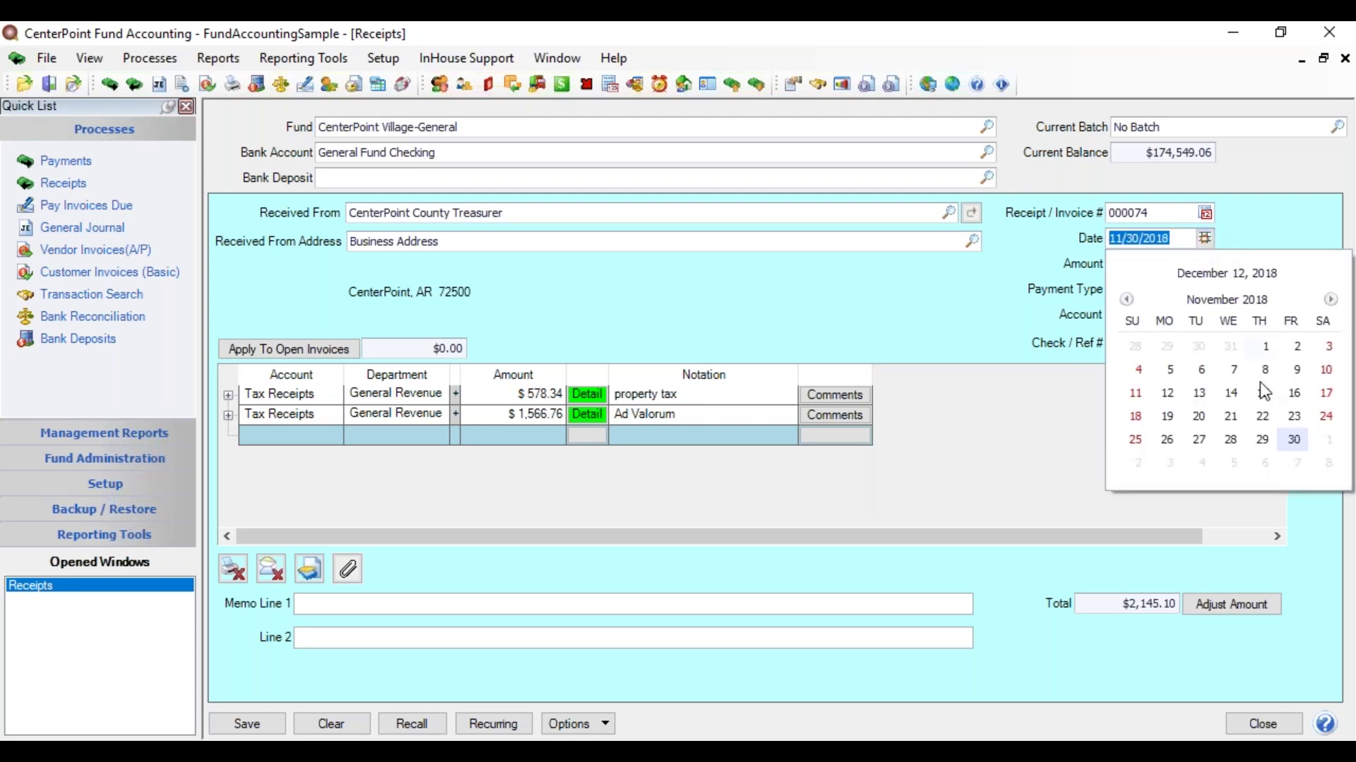
left_click(1290, 440)
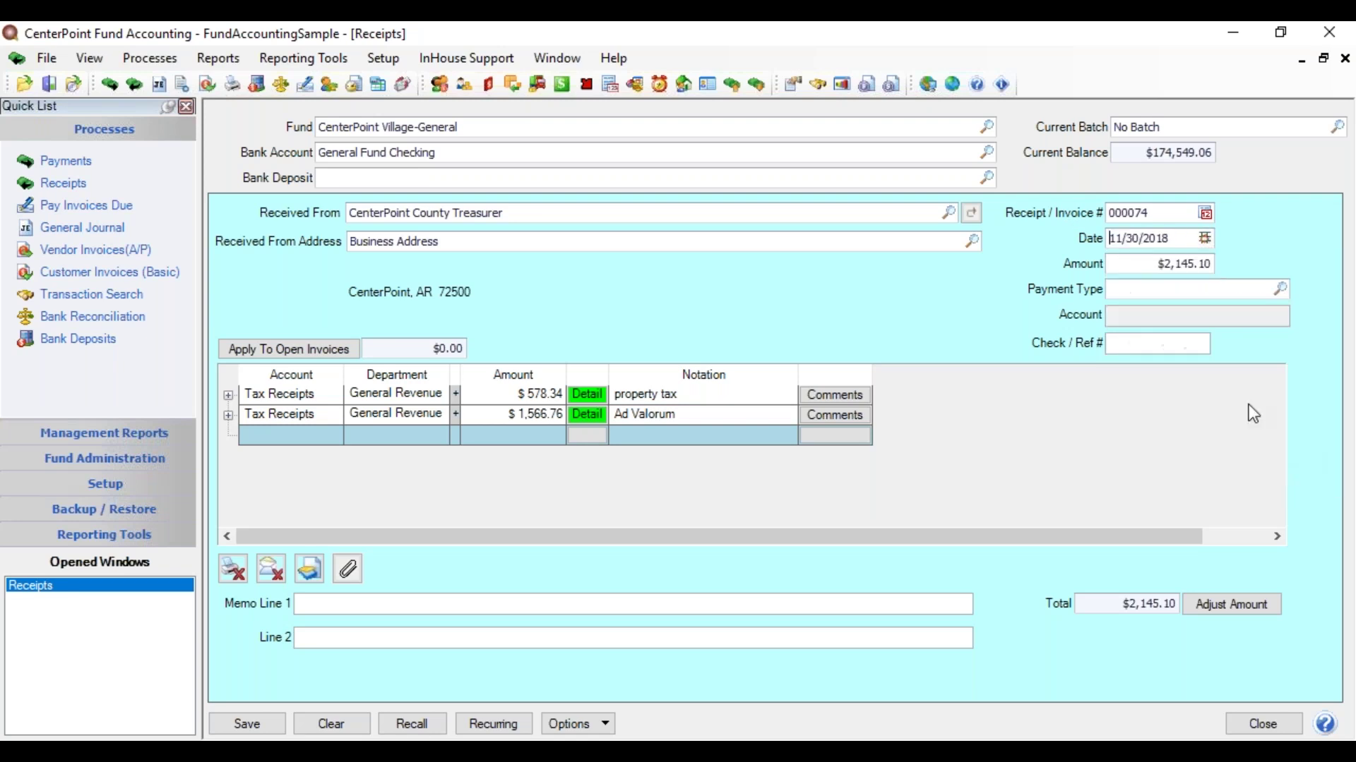
- Empty the receipt's header amount and clear the CenterPoint County Treasurer transaction from the form
left_click(1155, 266)
key("BackSpace")
key("Tab")
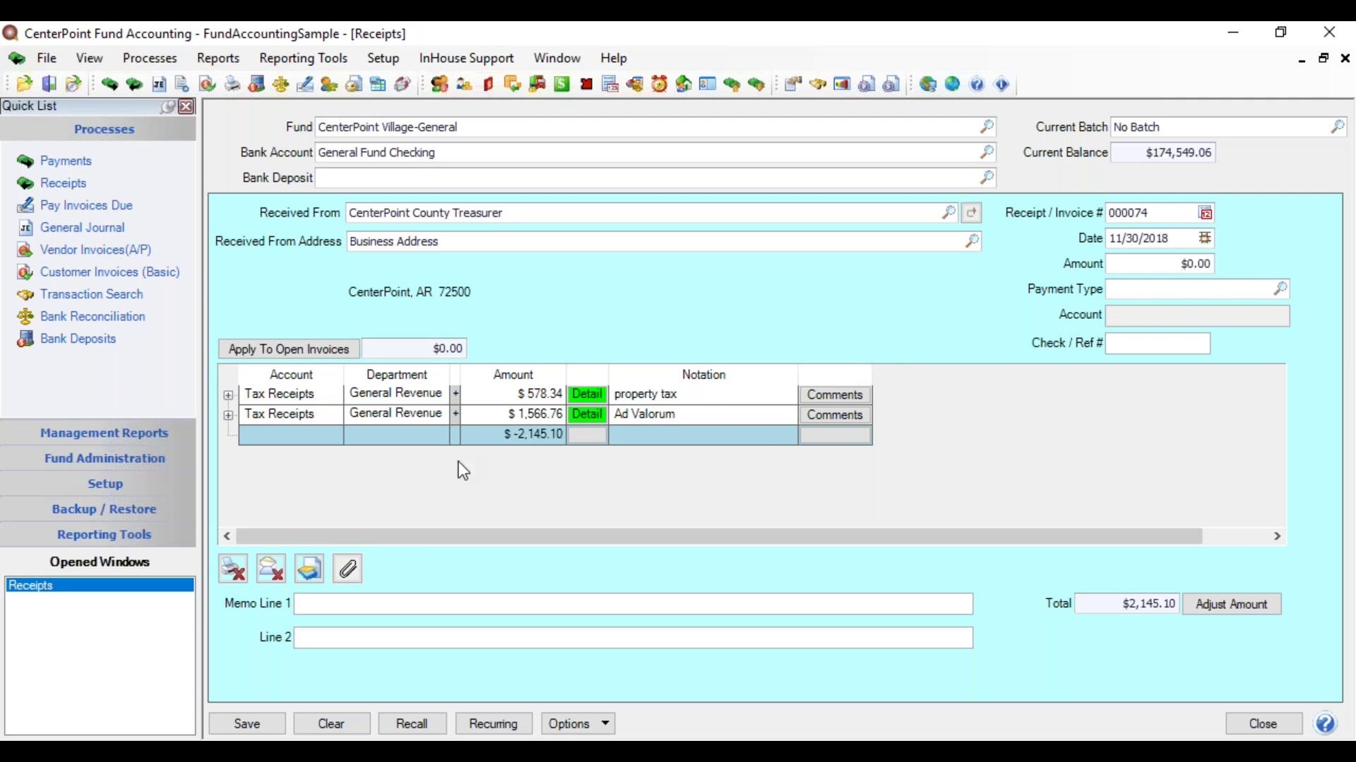
left_click(346, 730)
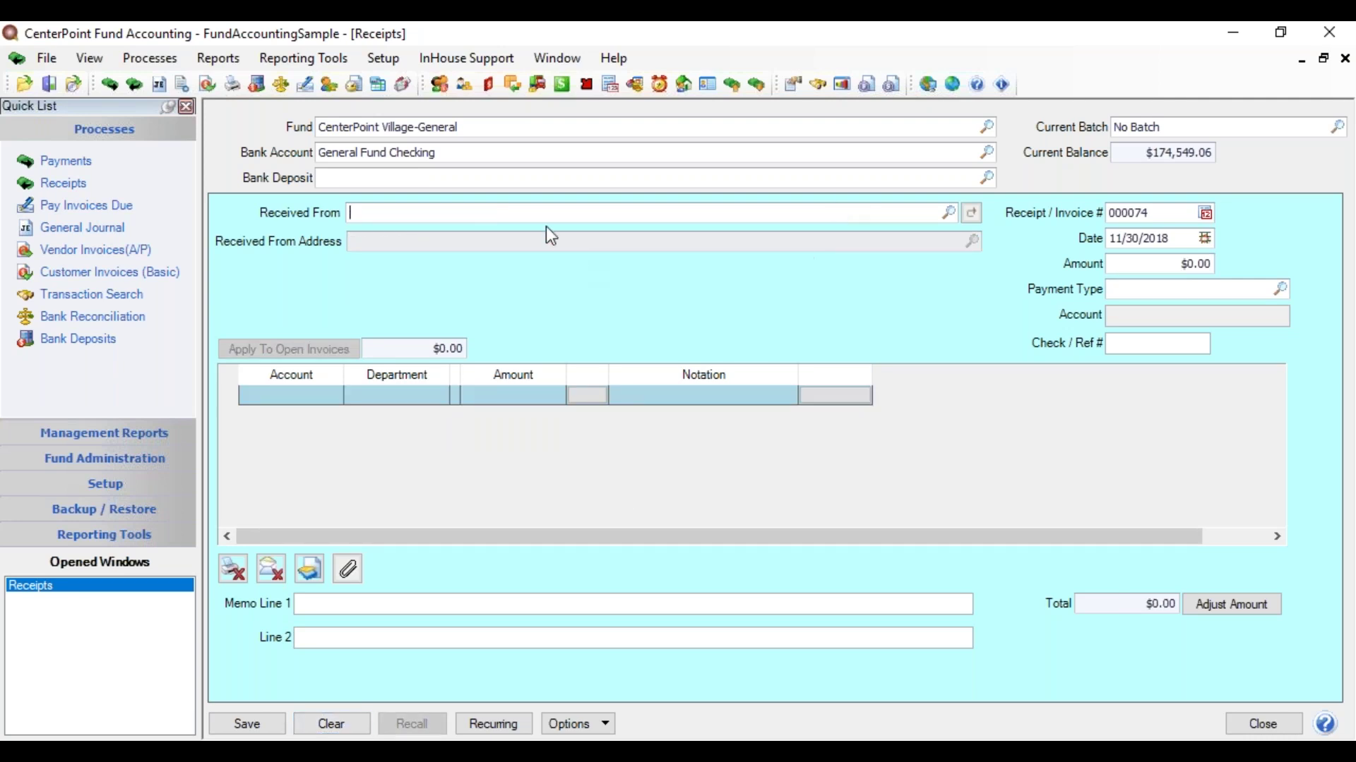
- Look up "cen" in Received From and choose CenterPoint County Highway Dept
type("cen")
key("Tab")
left_click(558, 345)
left_click(559, 346)
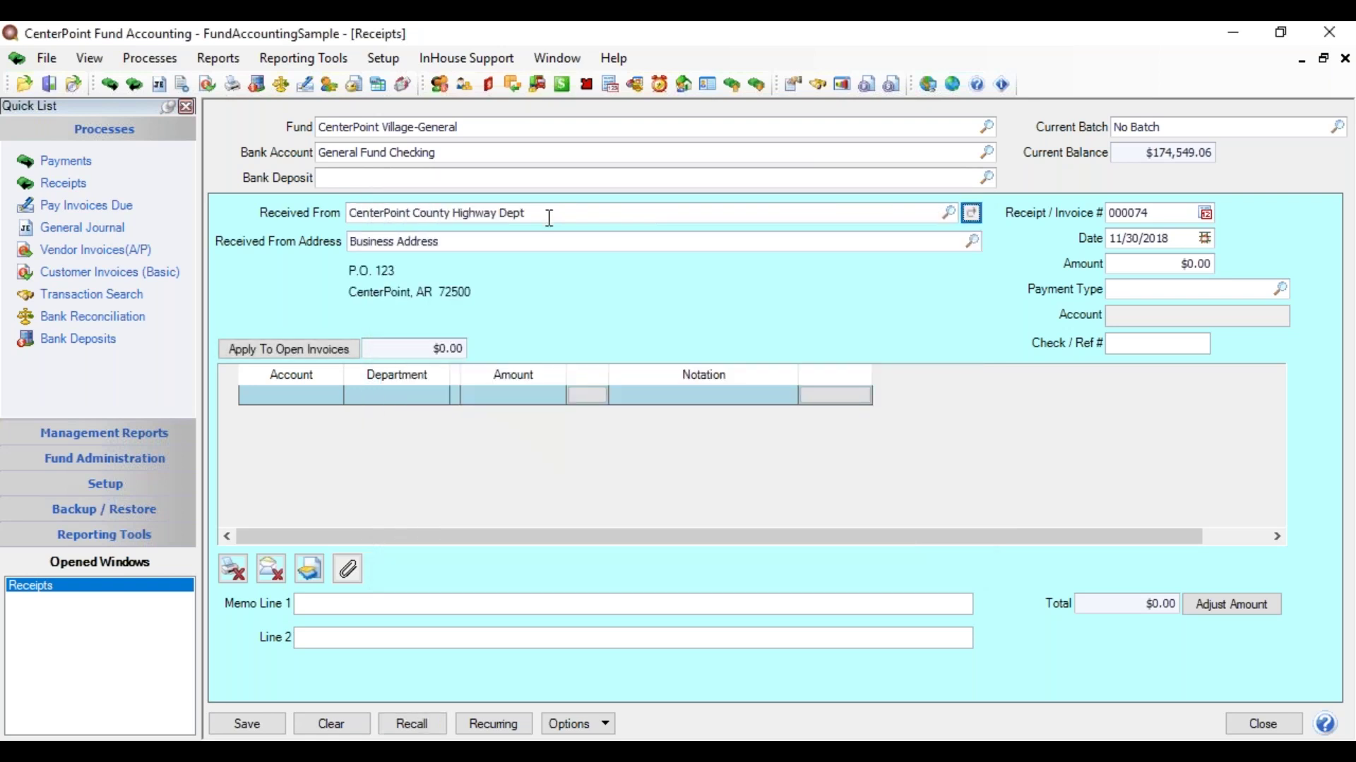
- Set the receipt amount to 500, leaving the address, receipt number and date as they are
key("Tab")
key("Tab")
key("Tab")
key("Tab")
type("500")
key("Tab")
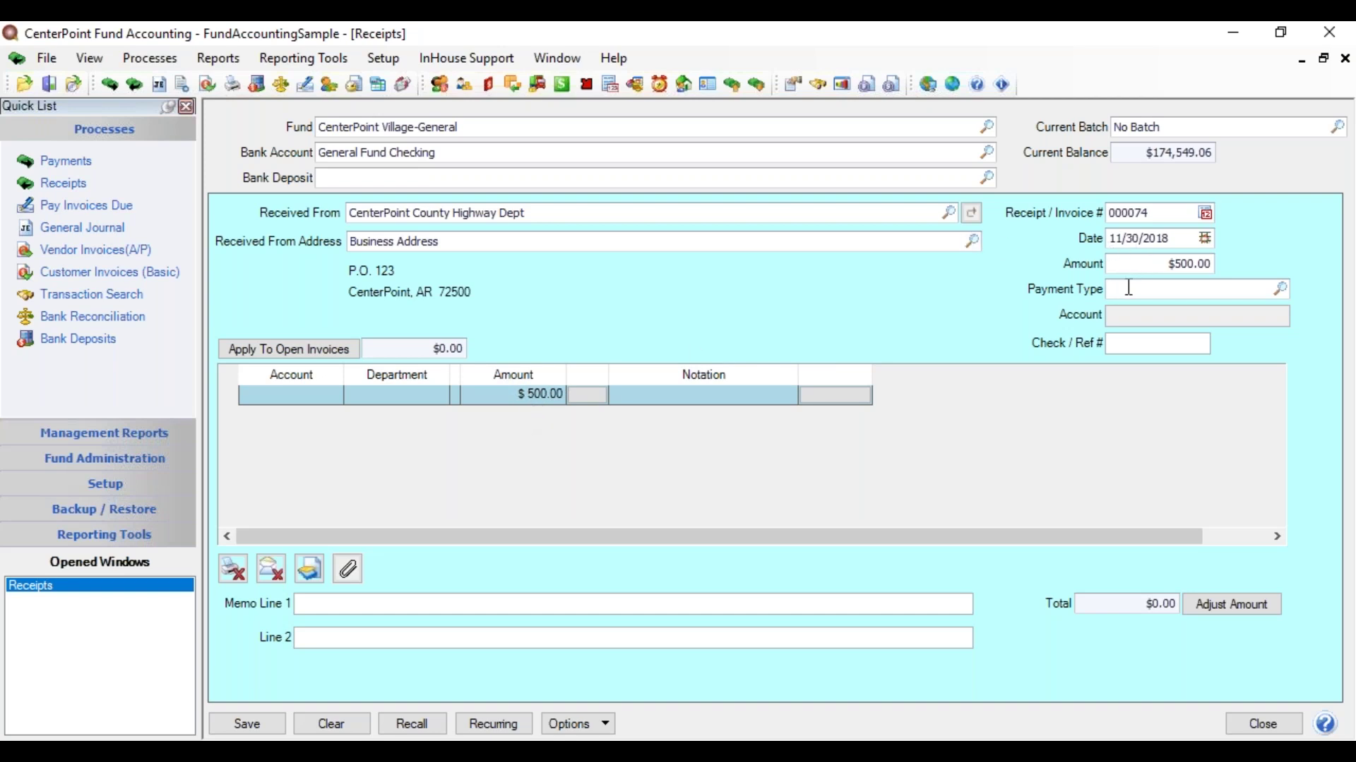
- Choose Check as the payment type and enter 1253 as the check reference number
left_click(1282, 289)
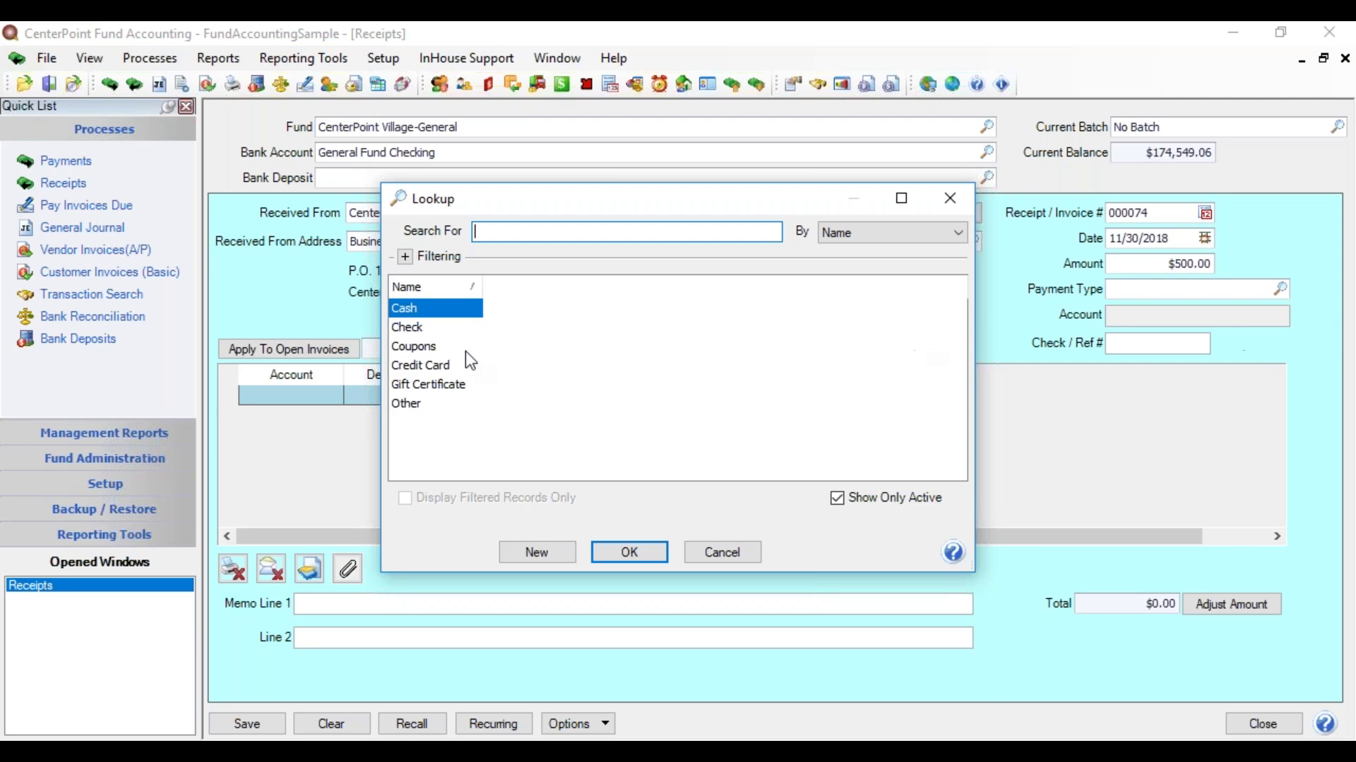
left_click(425, 329)
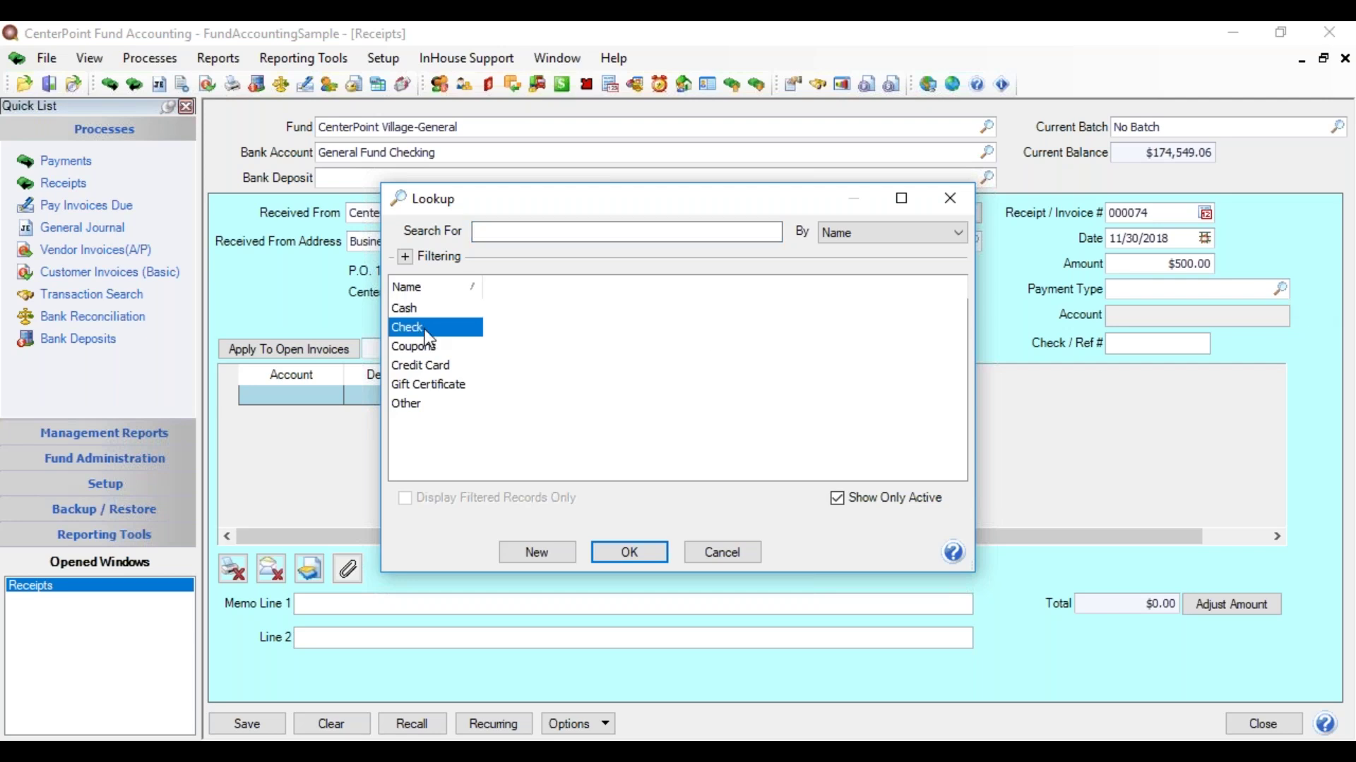
double_click(425, 329)
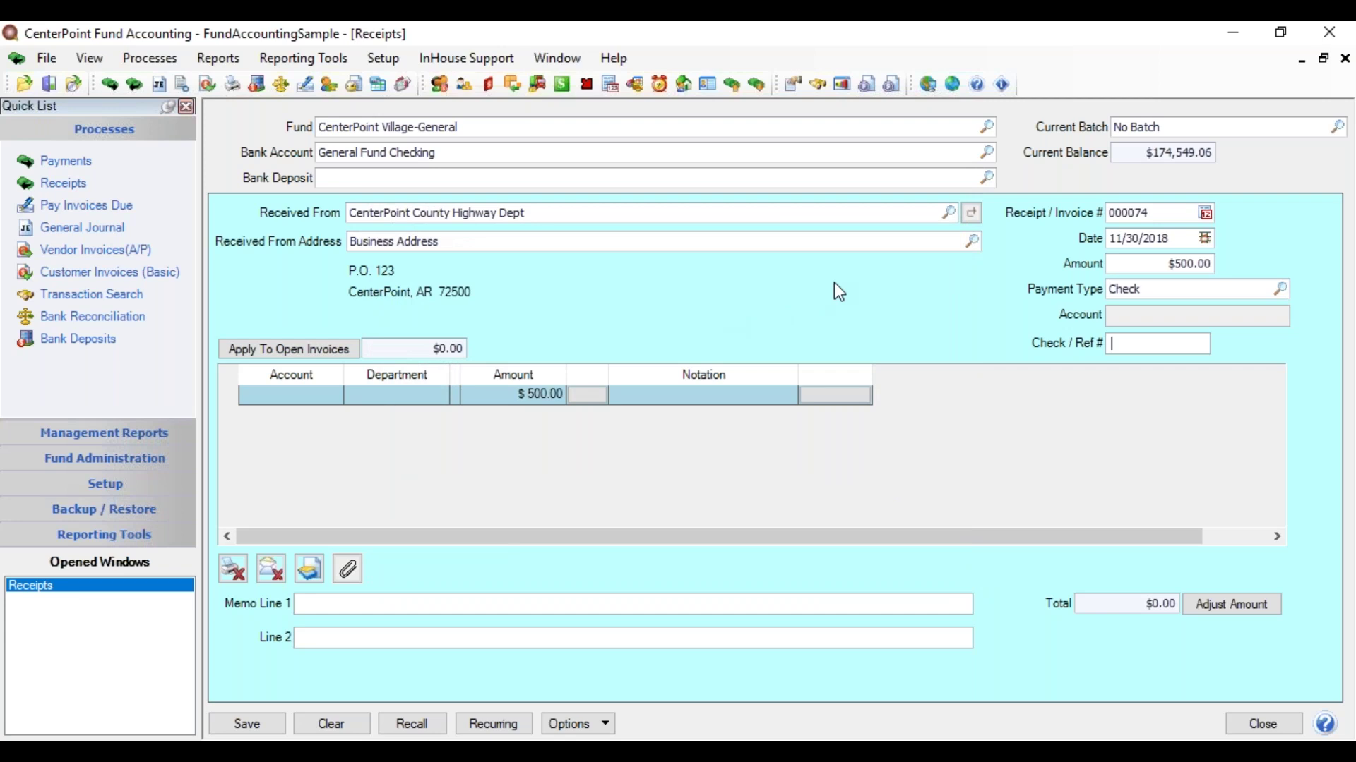
type("1253")
key("Tab")
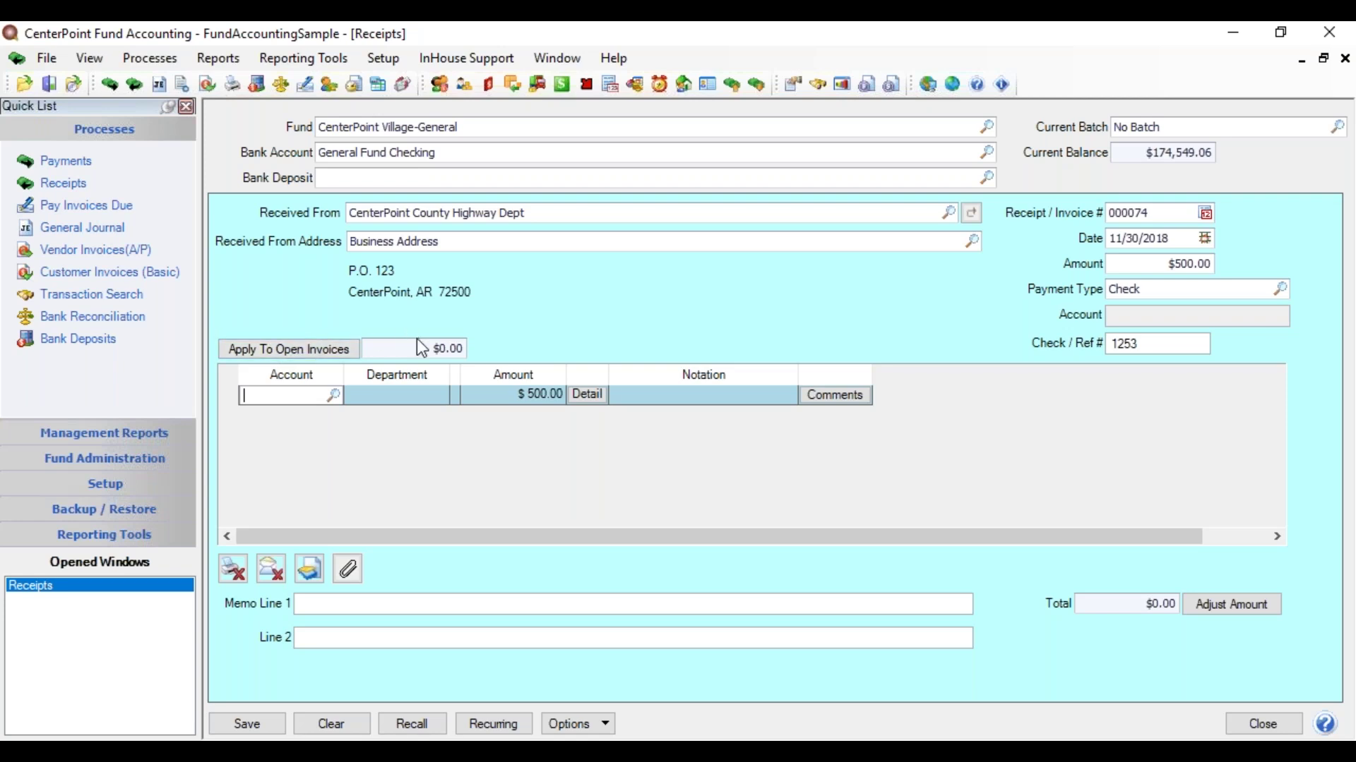
- Check the open invoices that the CenterPoint County Highway Dept receipt could be applied to, and close the list
left_click(308, 353)
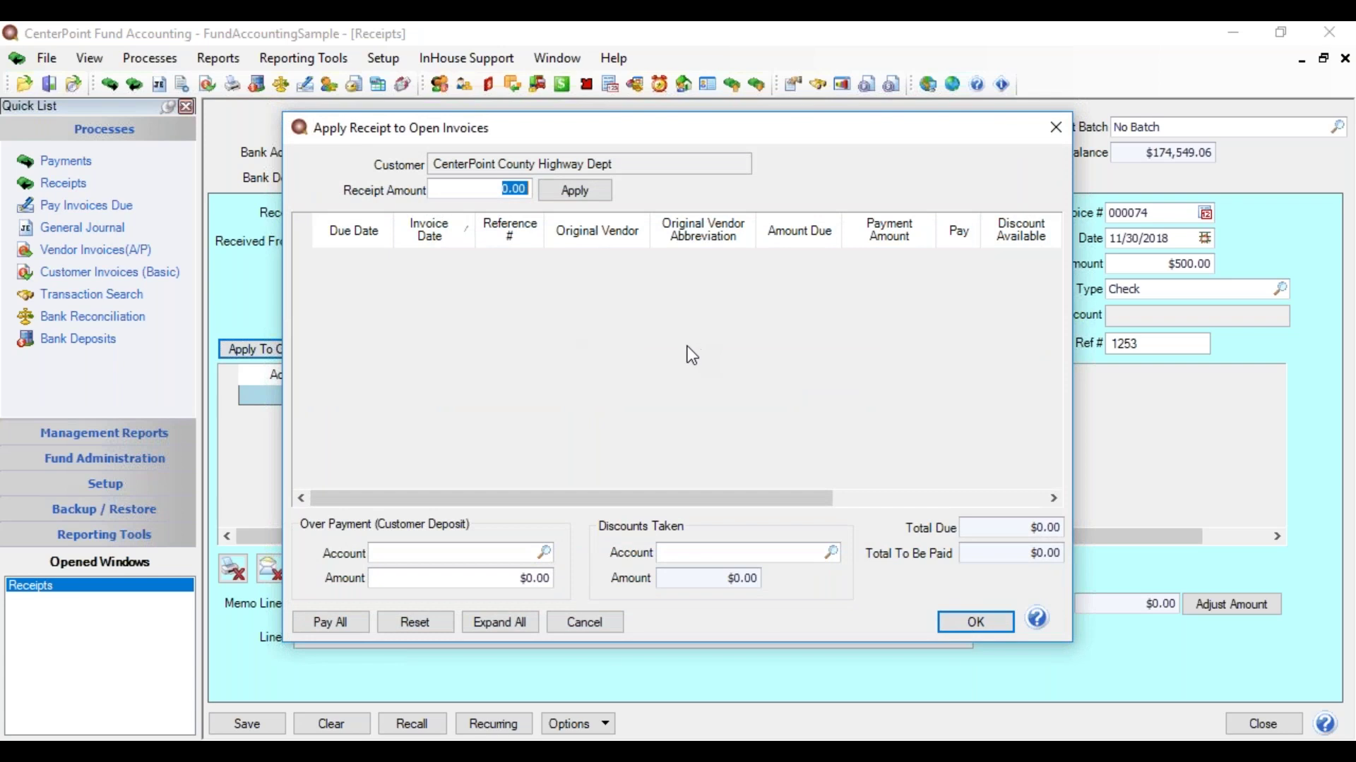
left_click(954, 617)
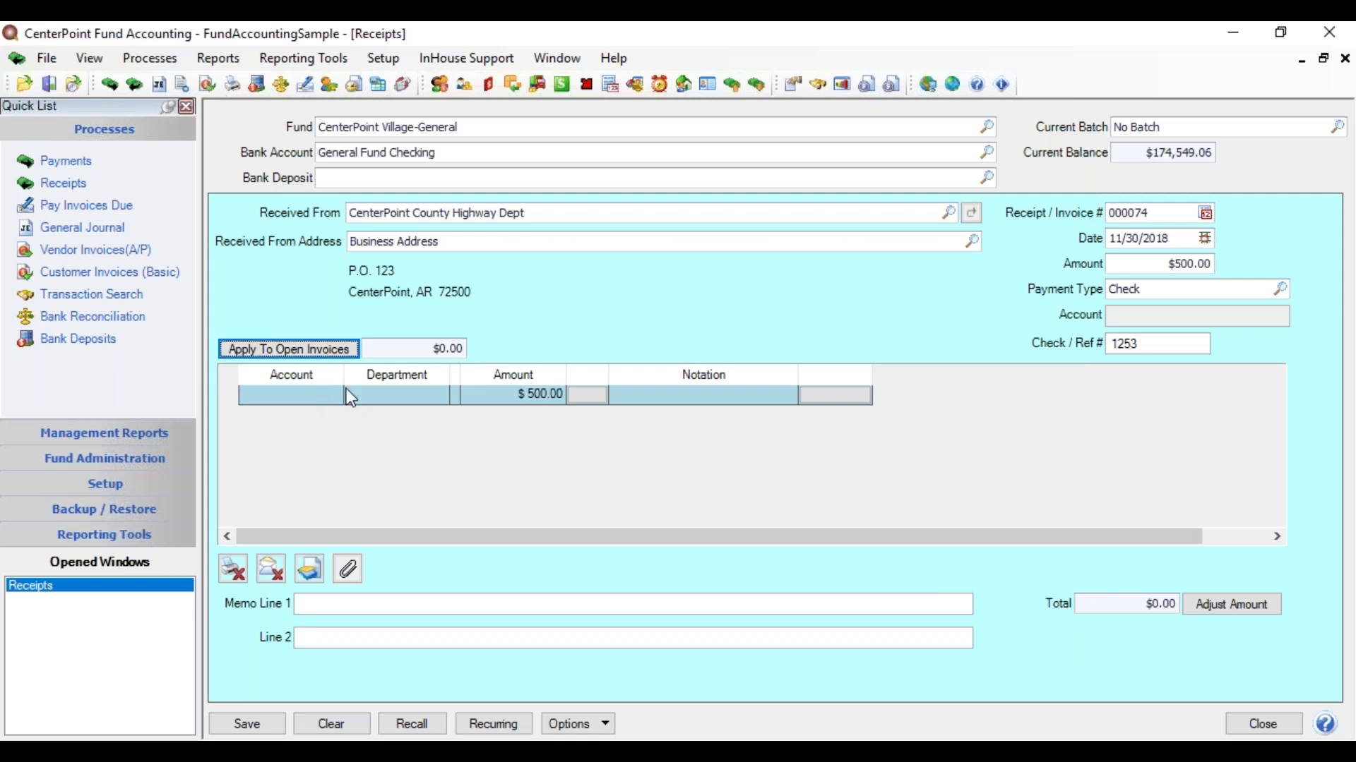
- Assign the $500 distribution line to the Tax Receipts account by looking up "tax"
left_click(319, 392)
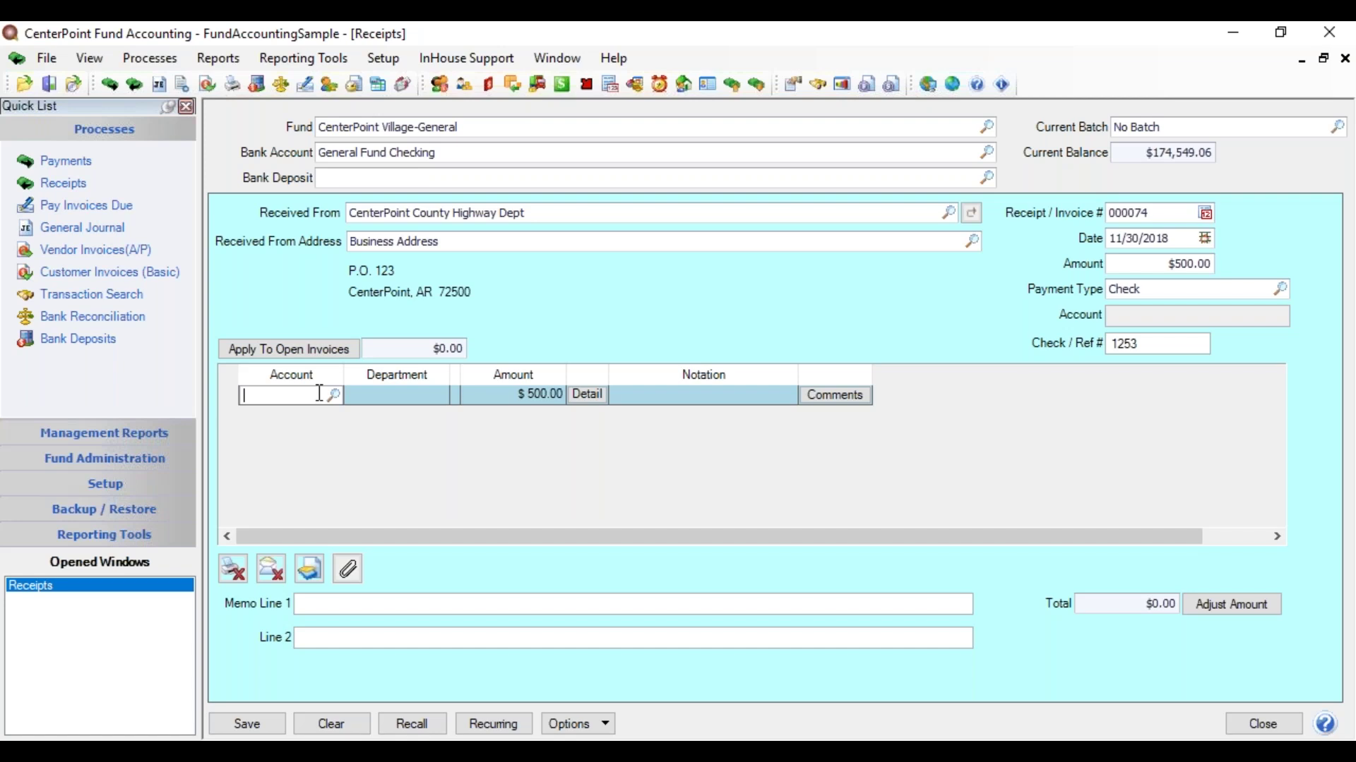
type("tax")
key("Return")
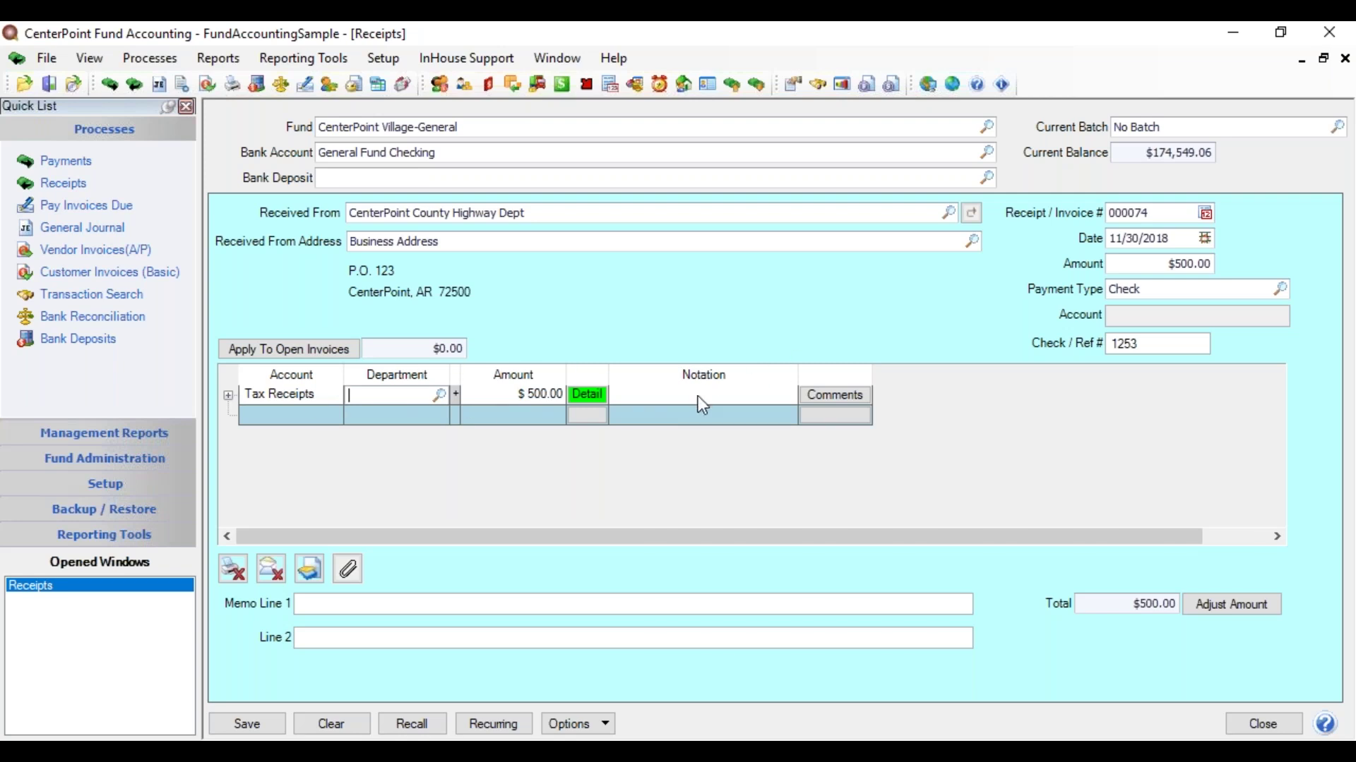
- Add the Project column to the receipt's distribution grid
right_click(649, 411)
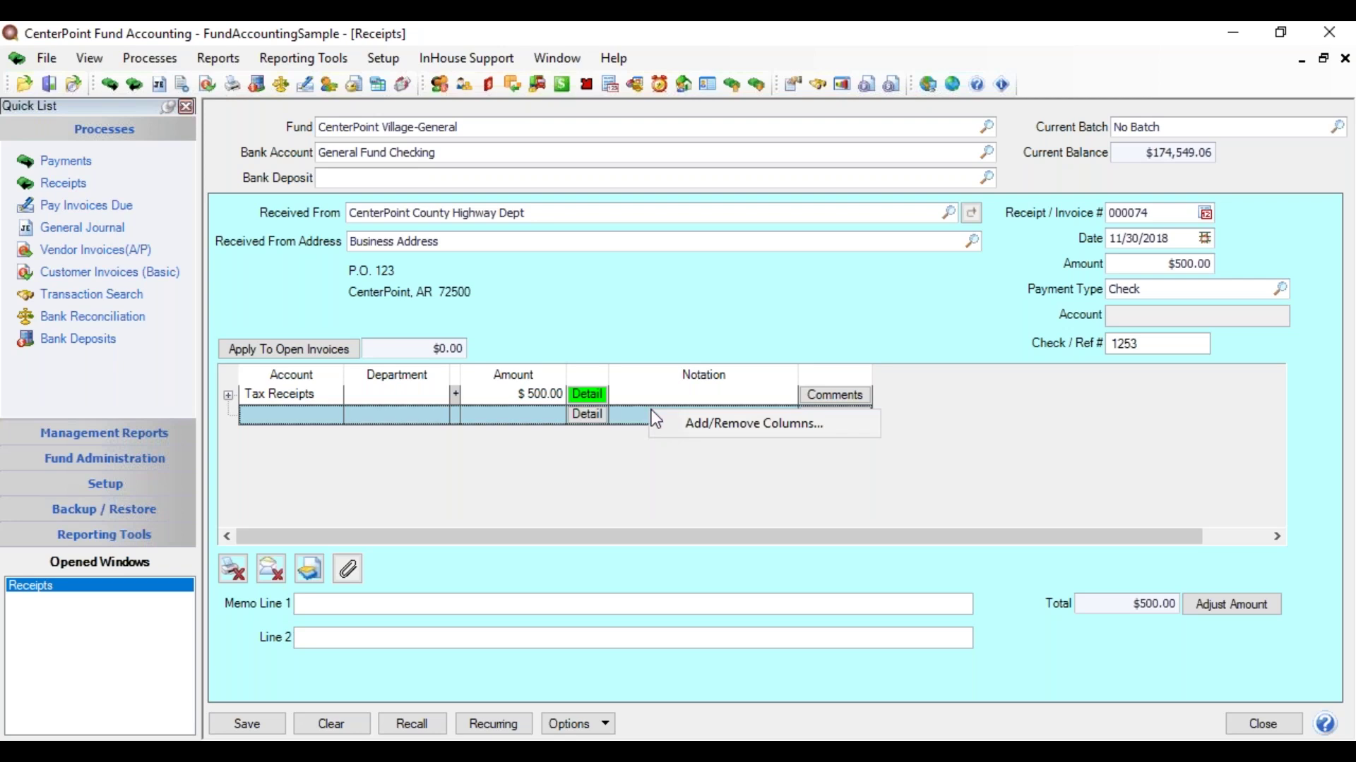
left_click(719, 425)
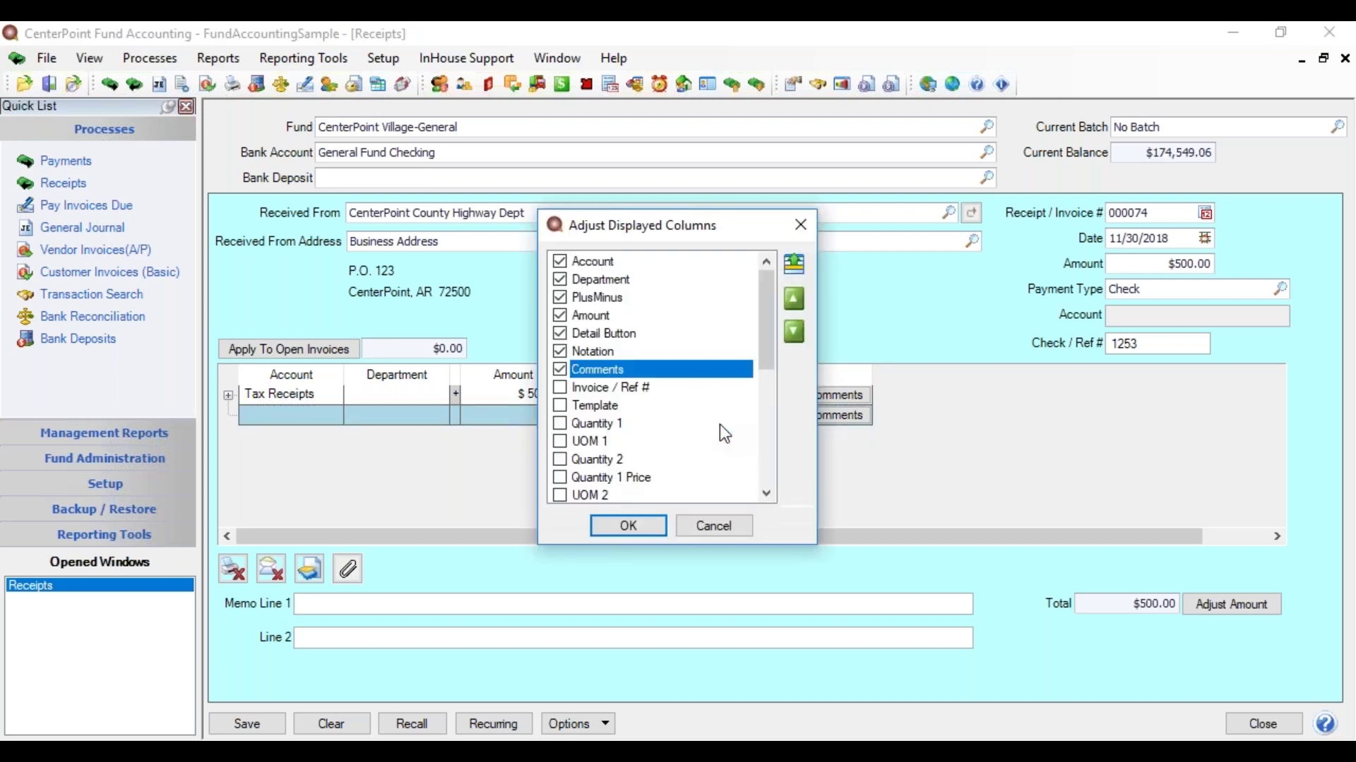
left_click_drag(771, 326, 748, 401)
left_click(561, 458)
left_click(630, 526)
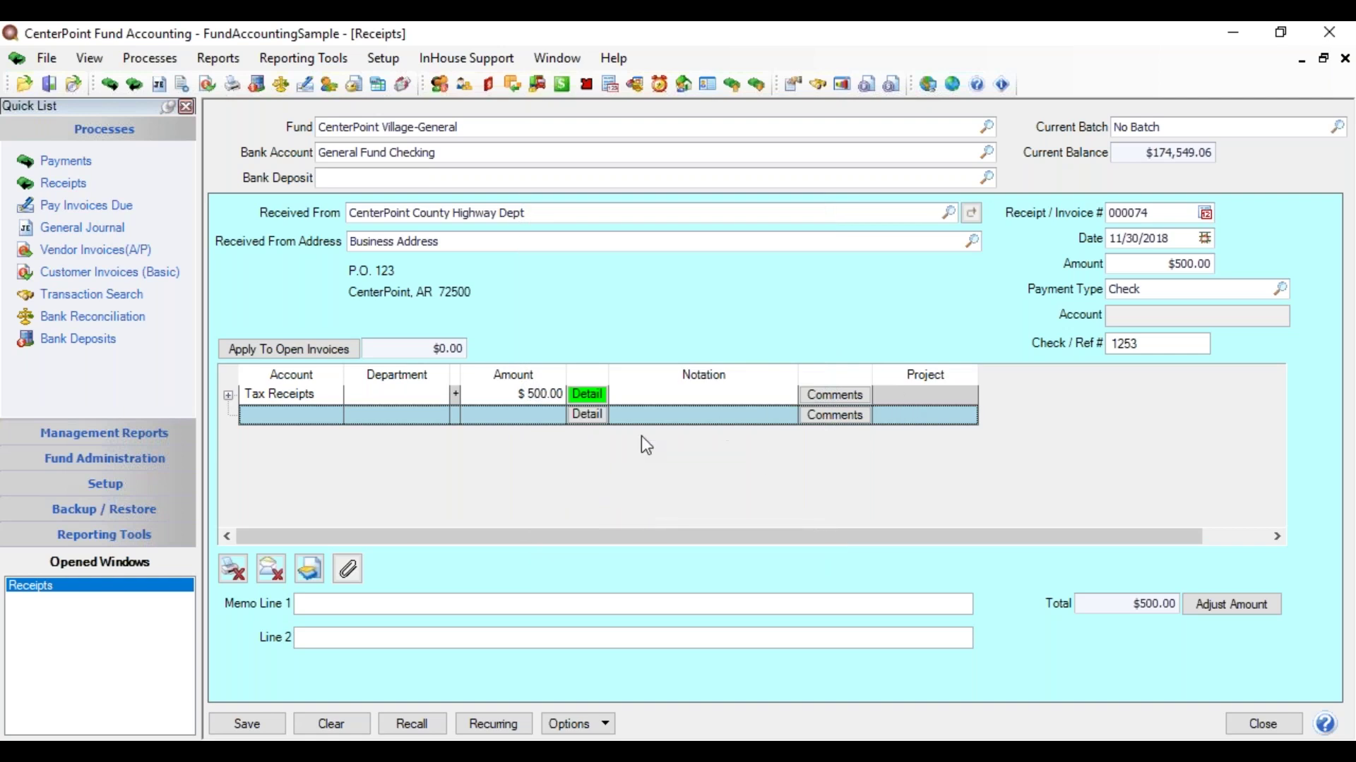
- Set the Tax Receipts line's department to Administrative and its notation to "tax receipt"
left_click(409, 397)
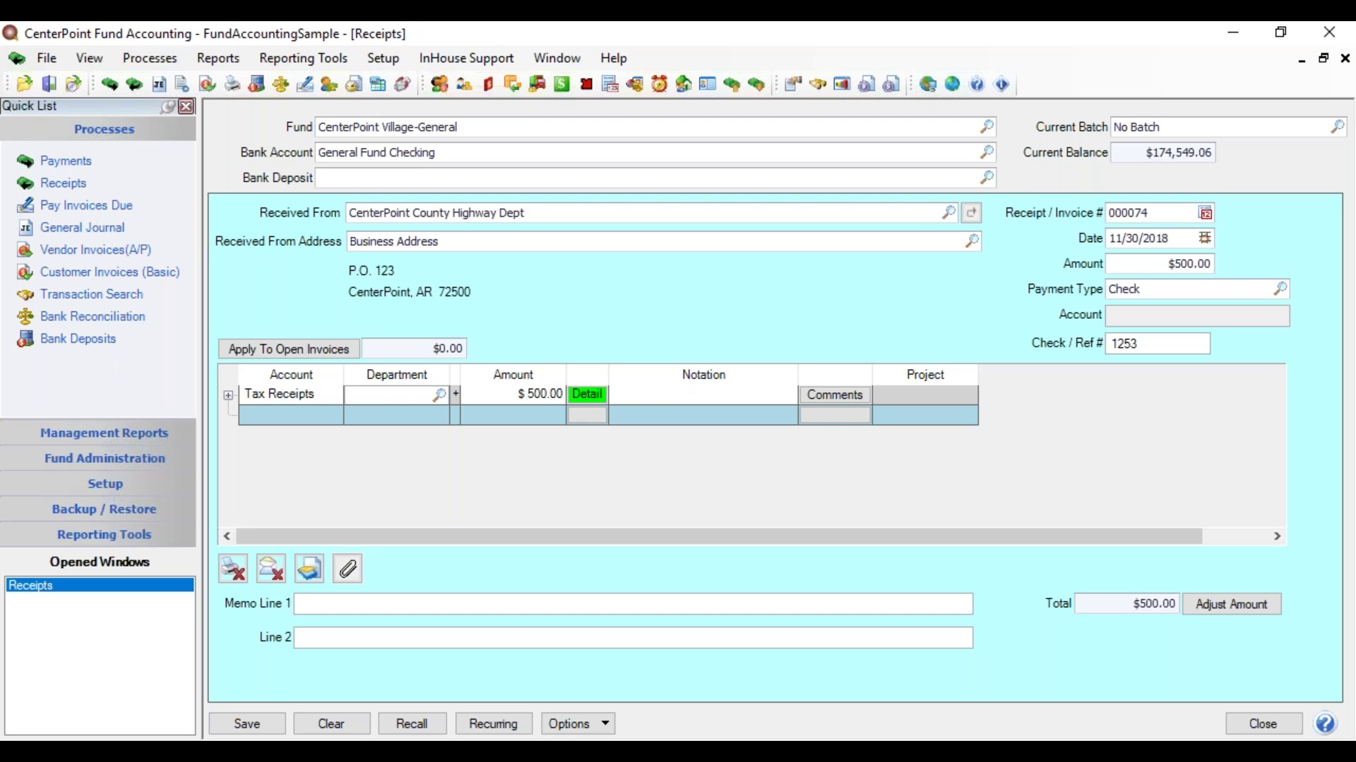
type("adm")
key("Tab")
key("Tab")
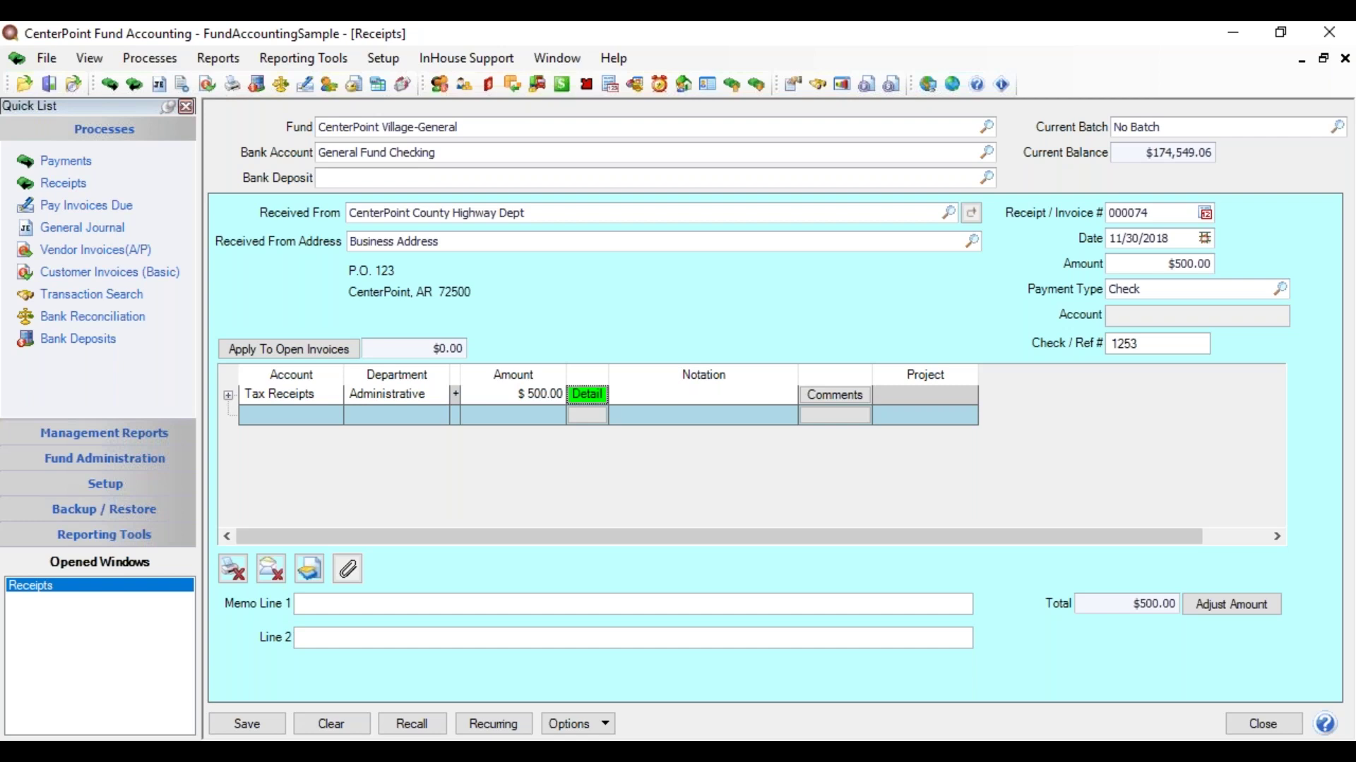
key("Tab")
type("tax receipt")
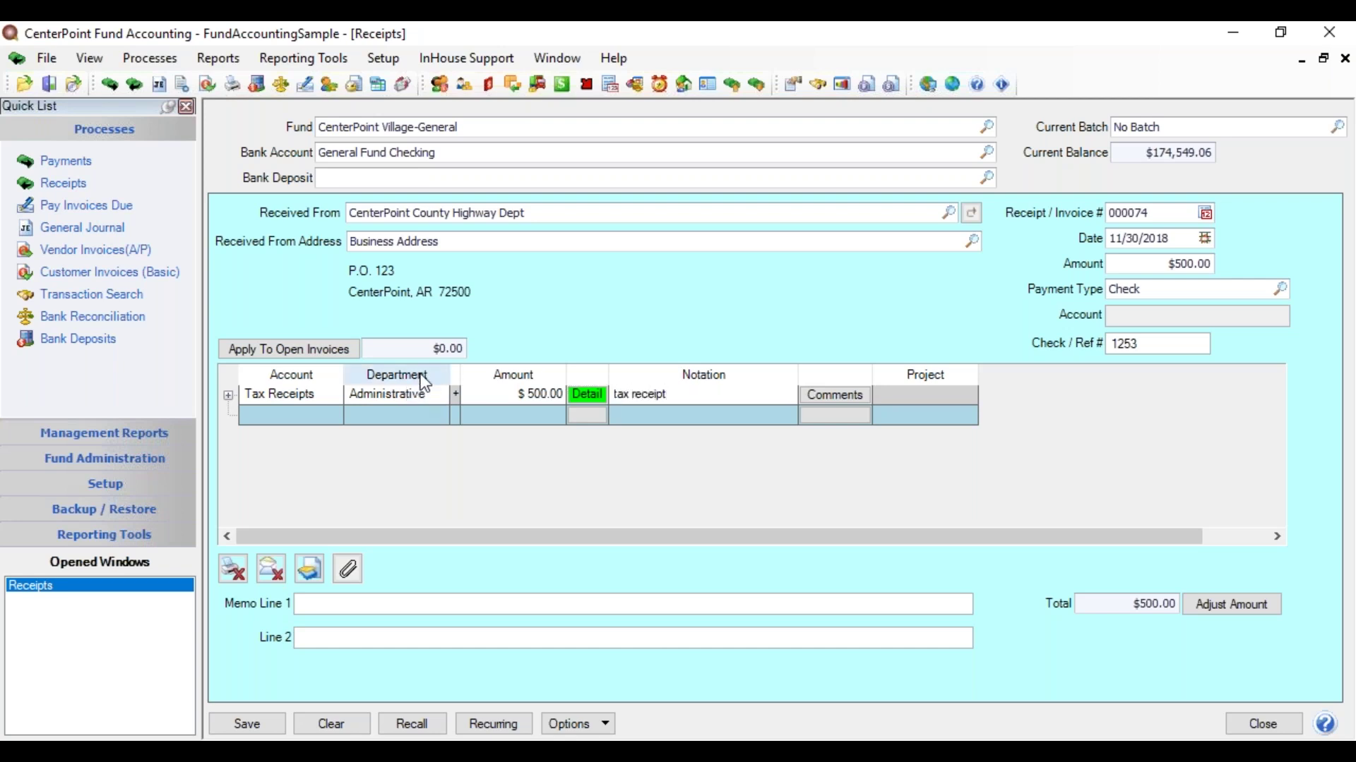
left_click(281, 416)
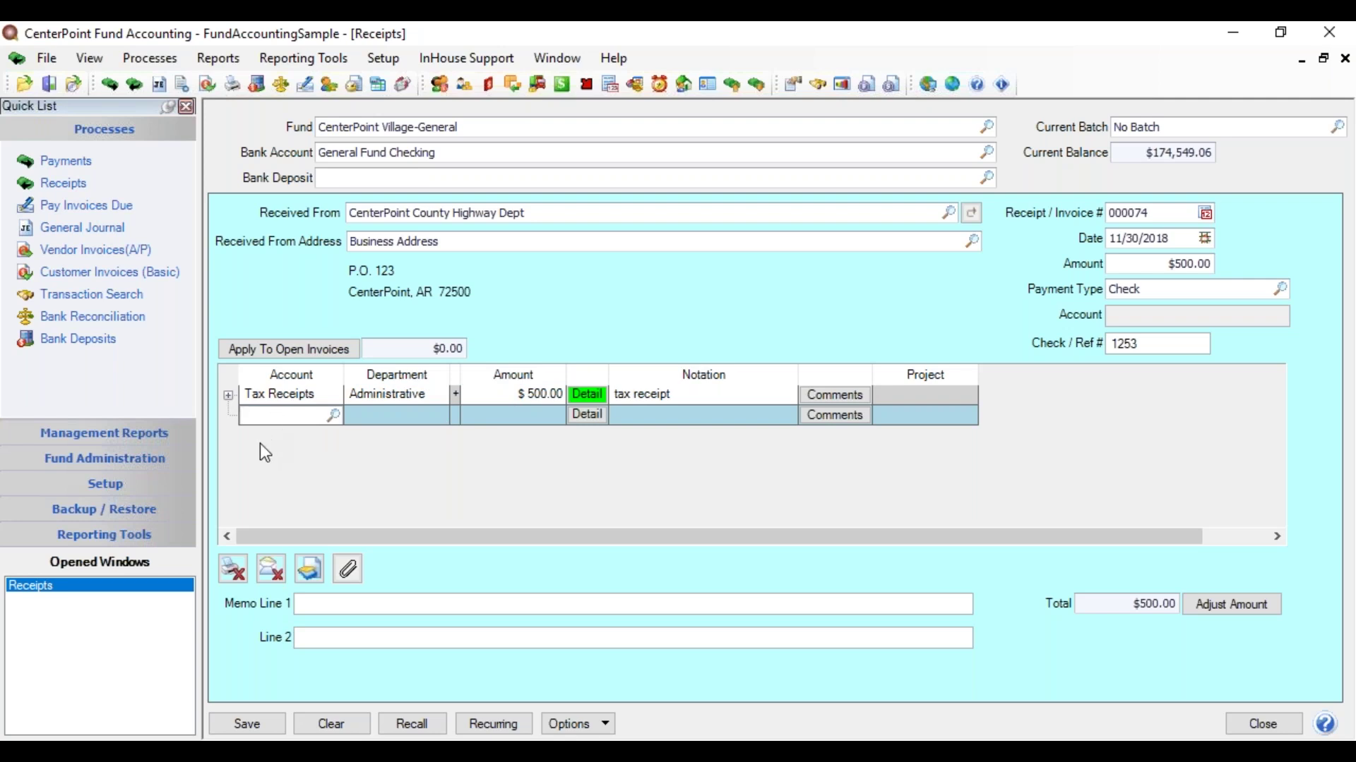
- Turn on Print Invoice/Receipt for this receipt, and view its attachments window without adding a file
left_click(230, 575)
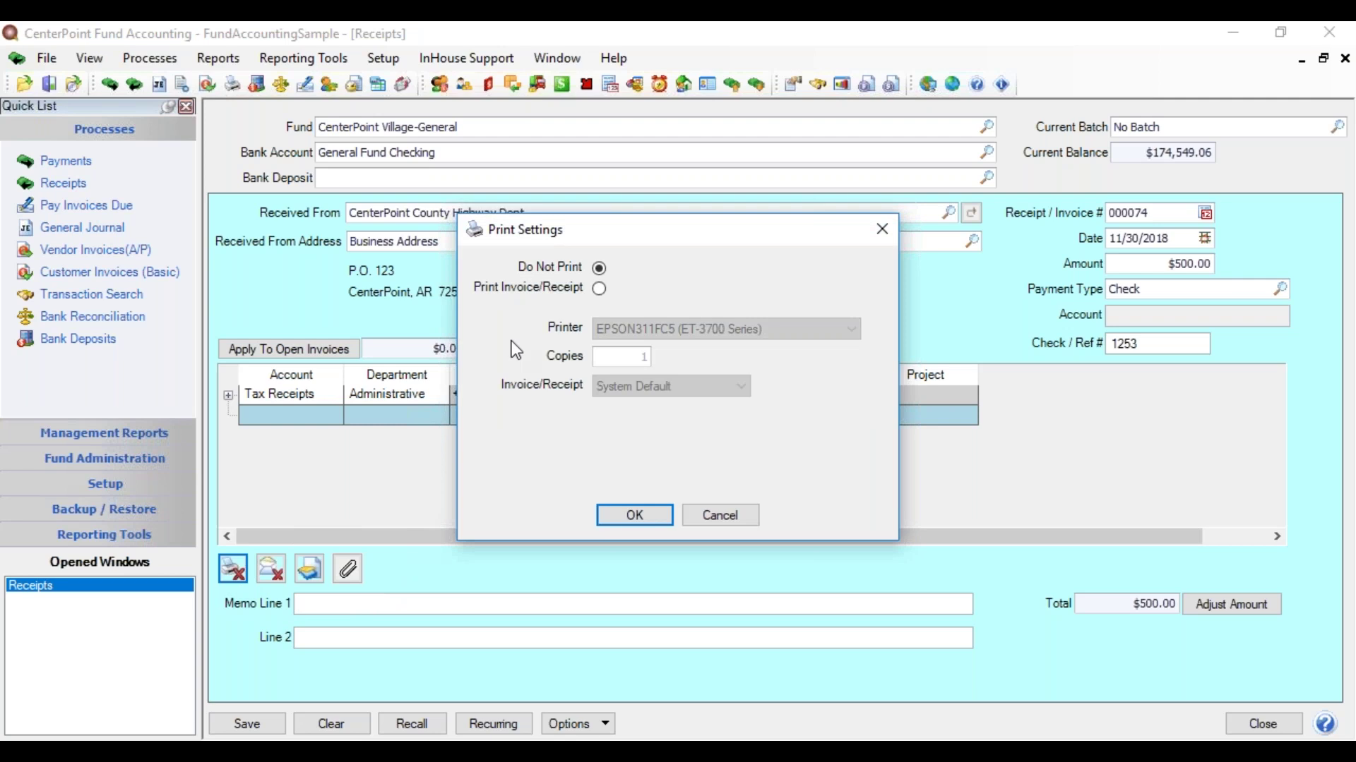
left_click(601, 289)
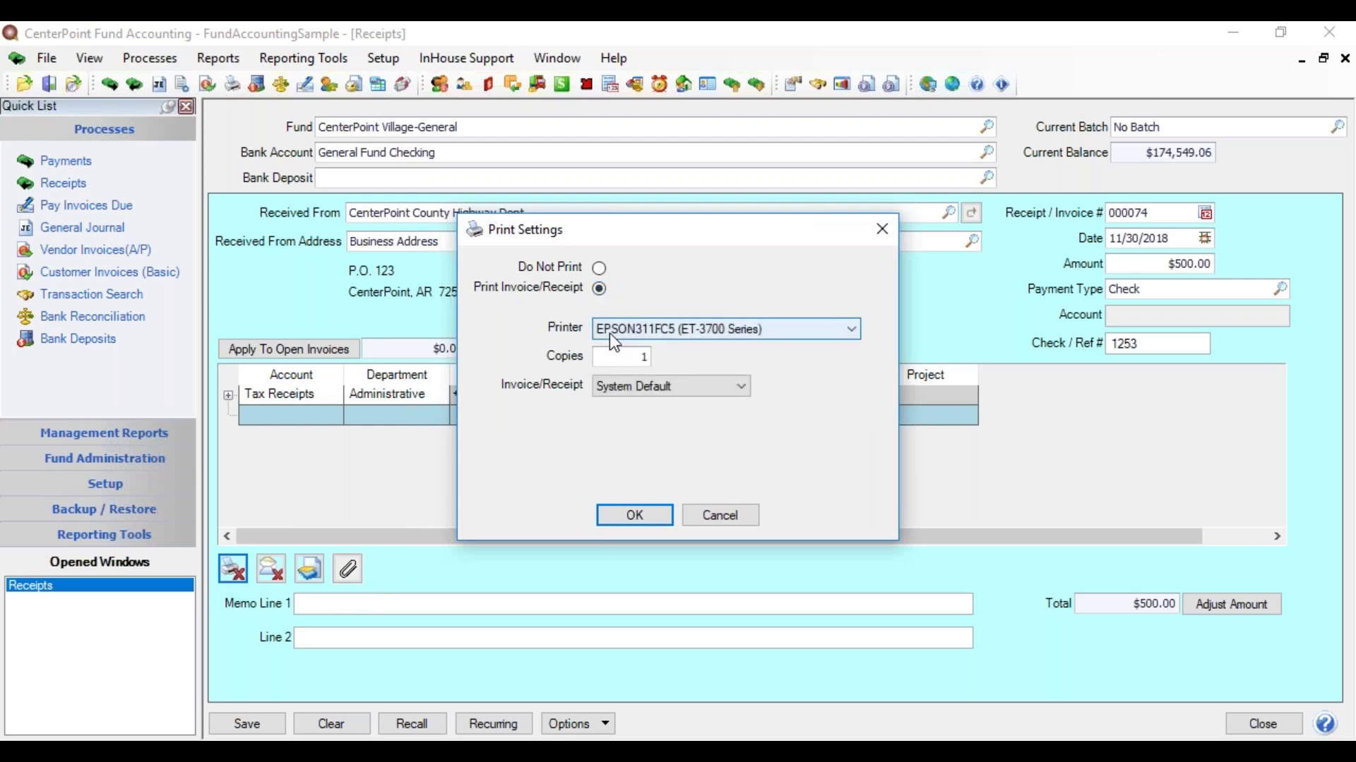
left_click(634, 515)
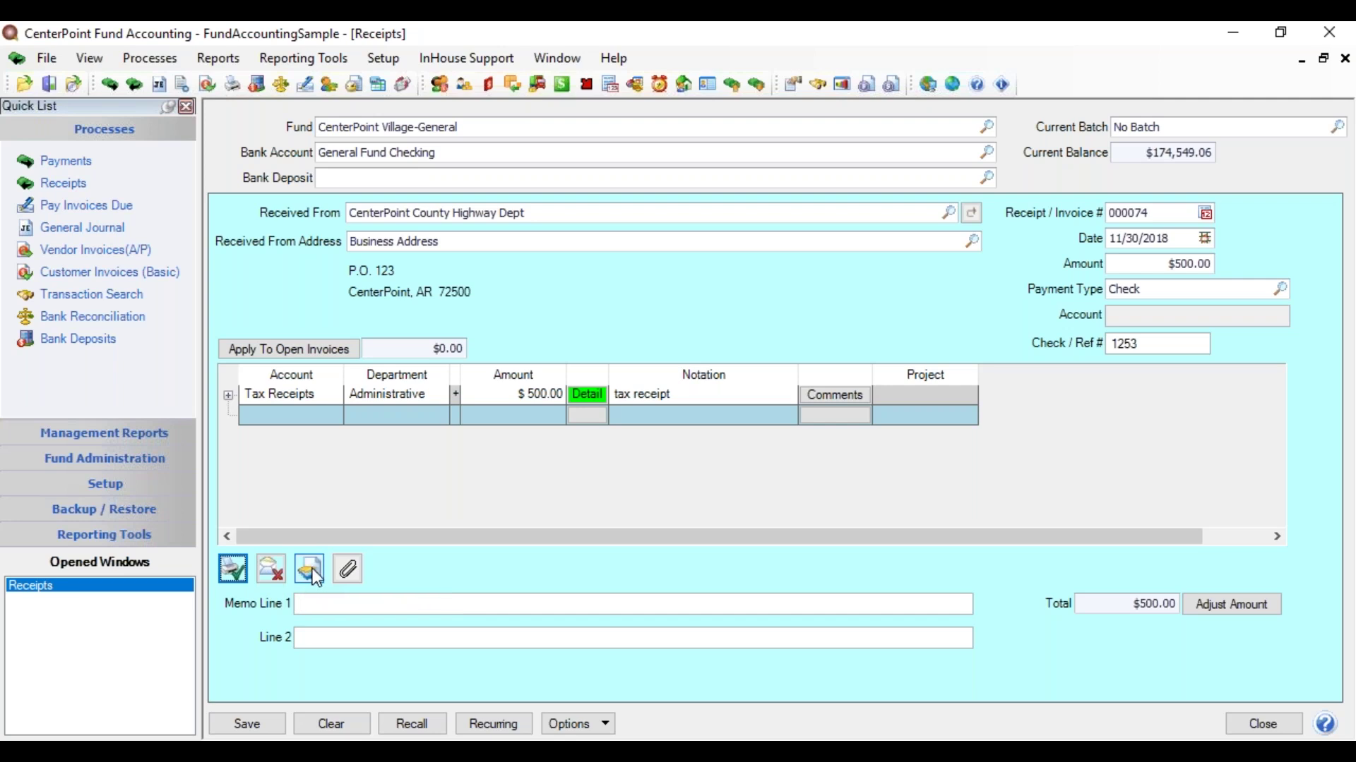
left_click(350, 569)
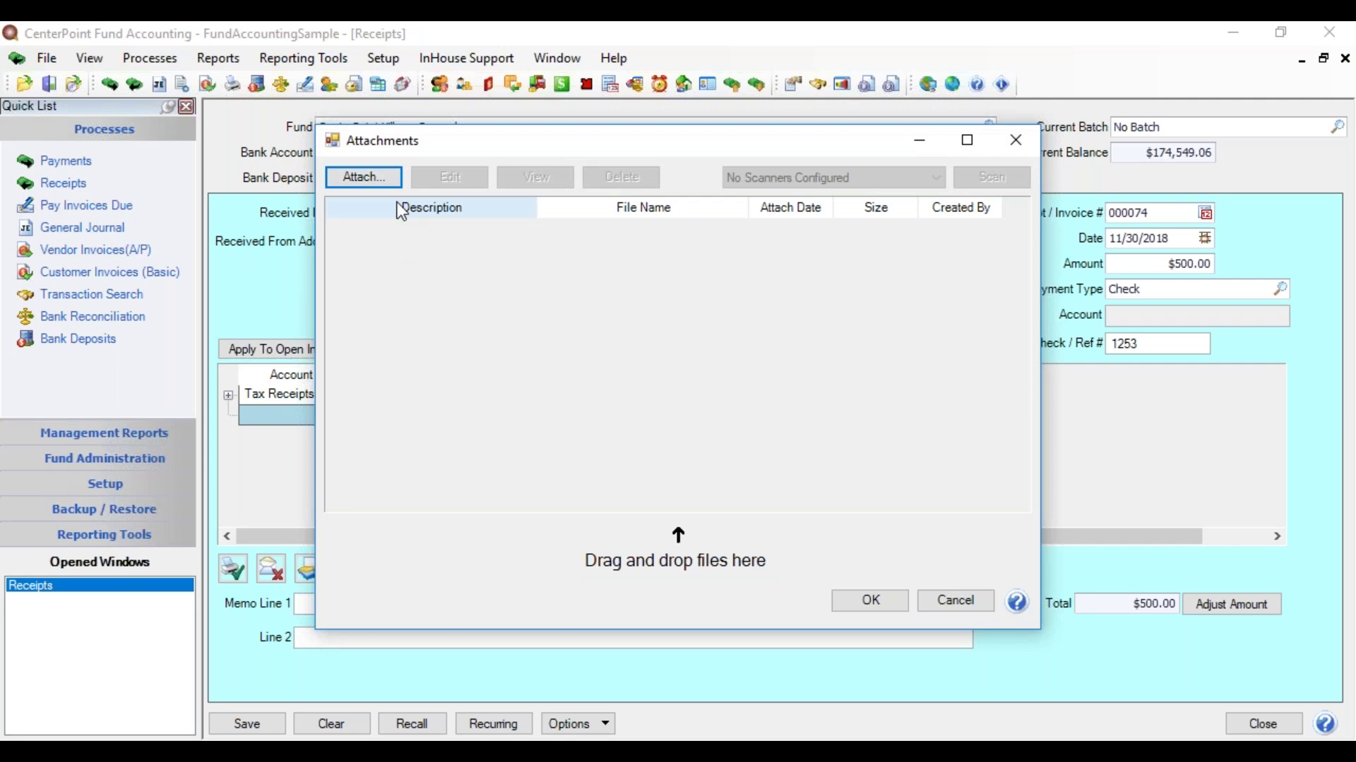
left_click(871, 601)
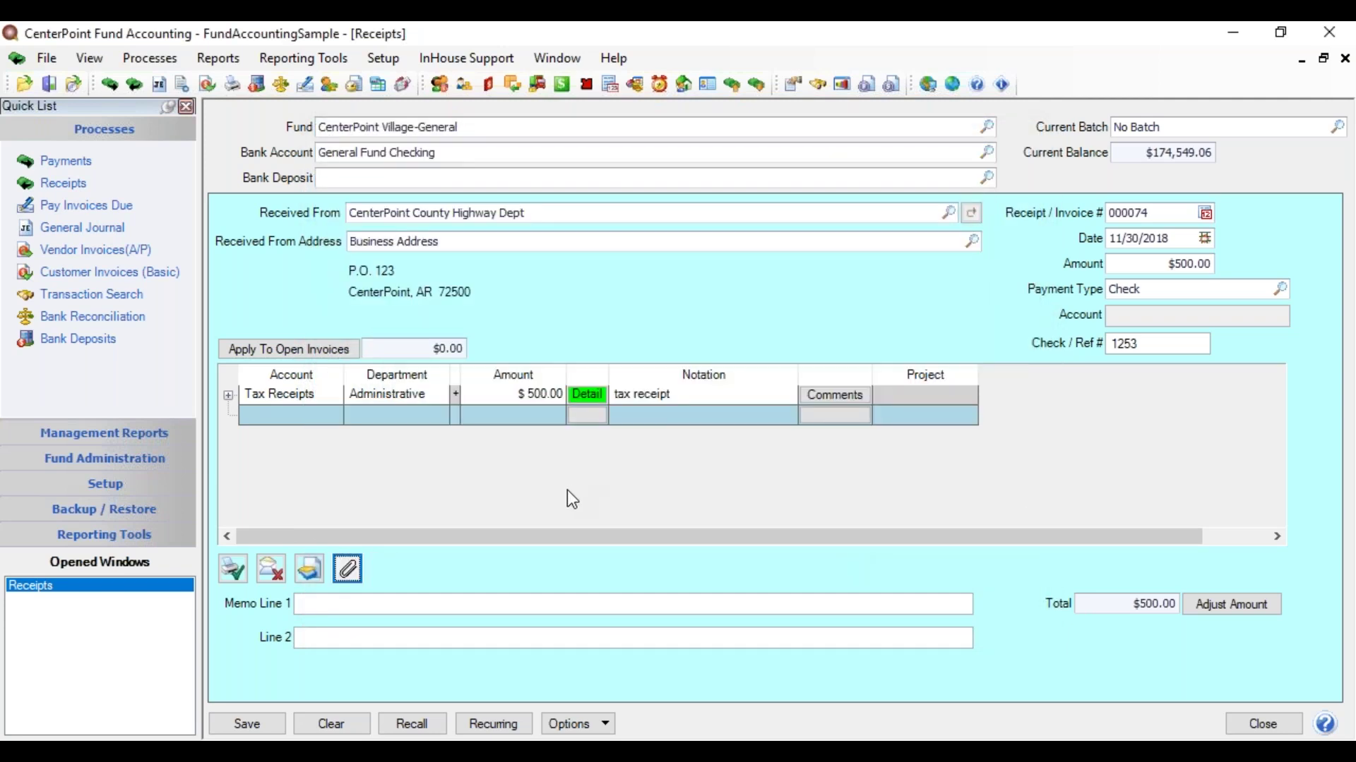
- Clear the CenterPoint County Highway Dept receipt without saving it, leaving the memo lines empty
left_click(358, 601)
key("Tab")
left_click(1158, 265)
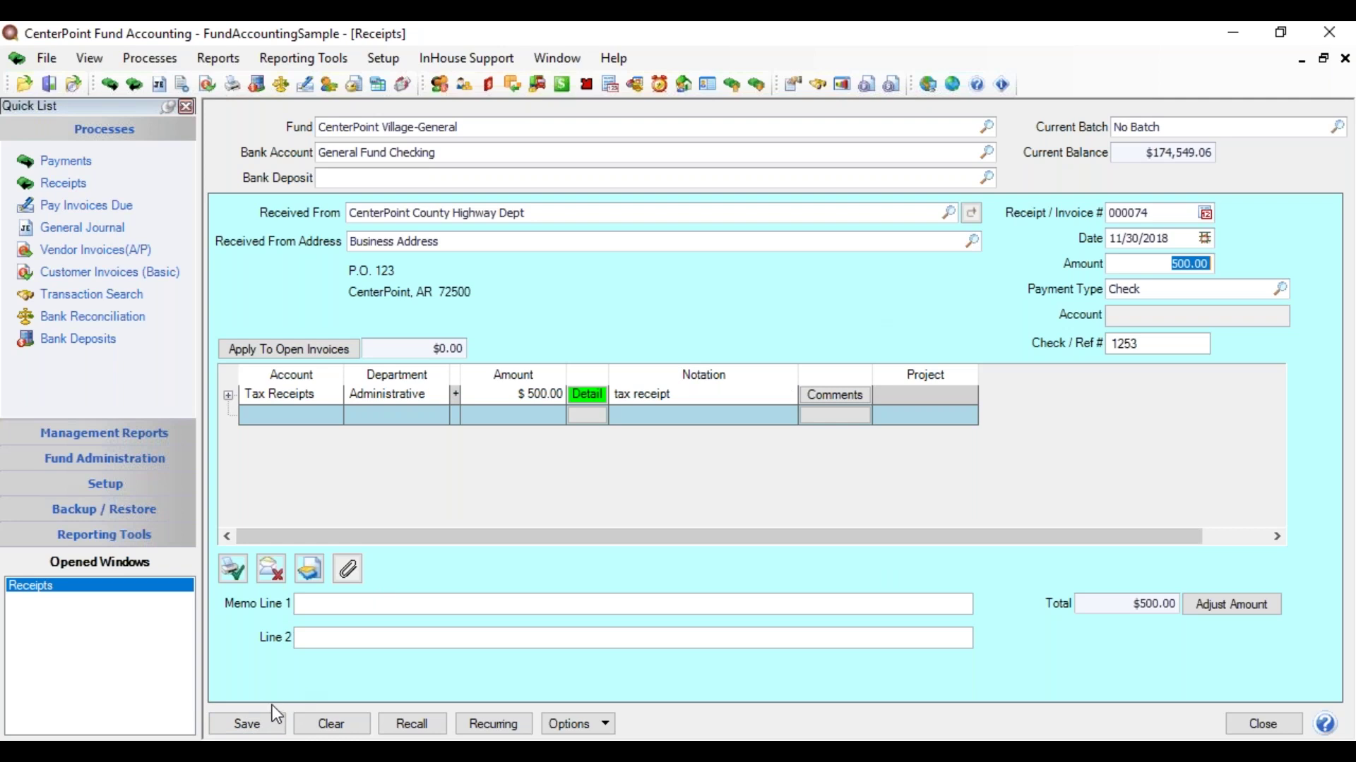
left_click(340, 729)
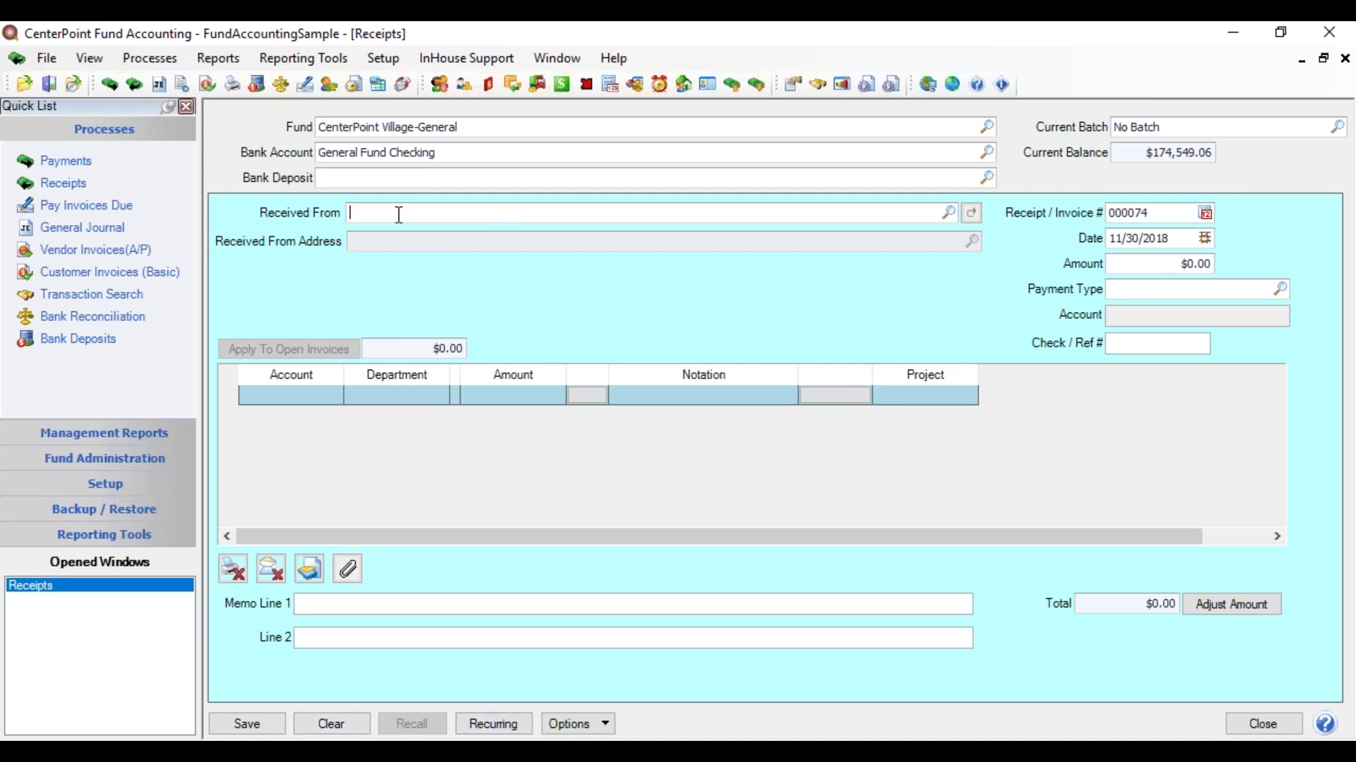
- Look up "cen" in Received From and choose CenterPoint County District Court
type("cen")
key("Tab")
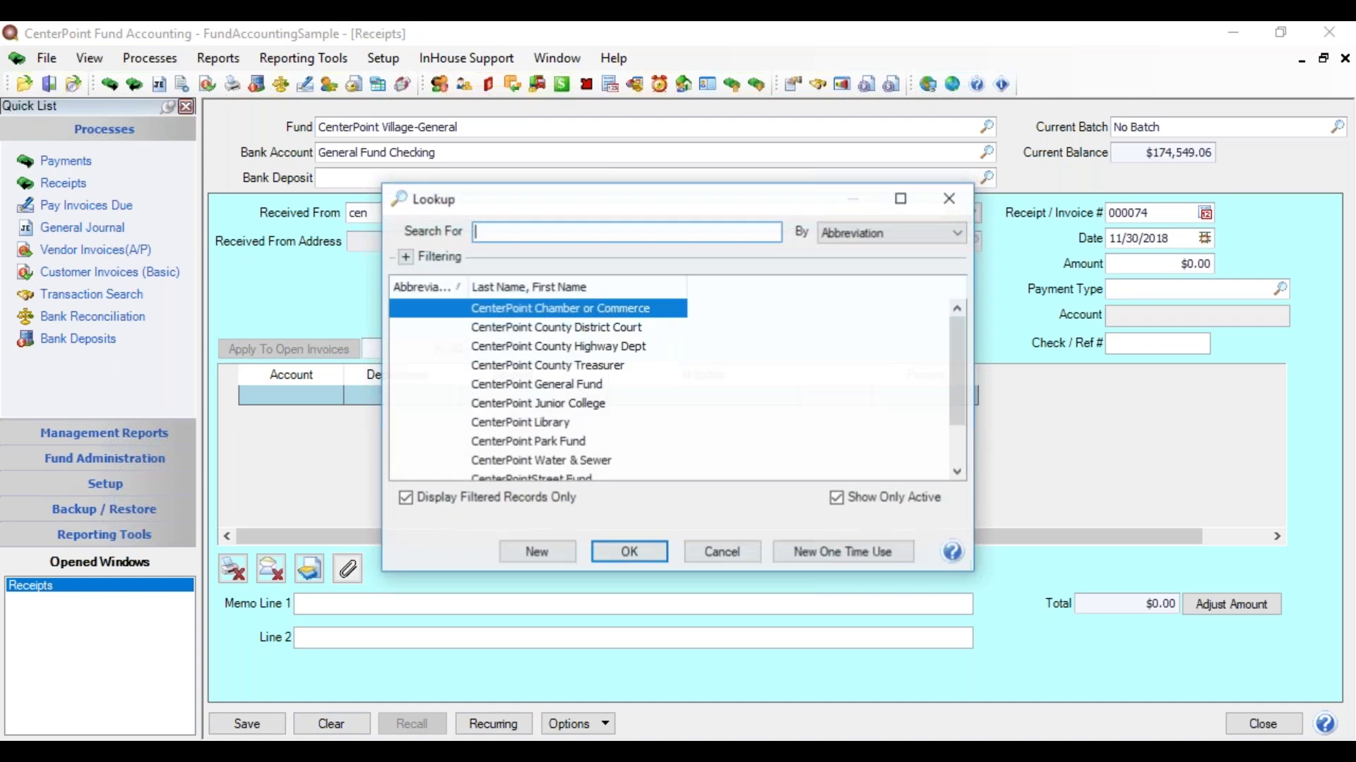
left_click(558, 327)
key("Return")
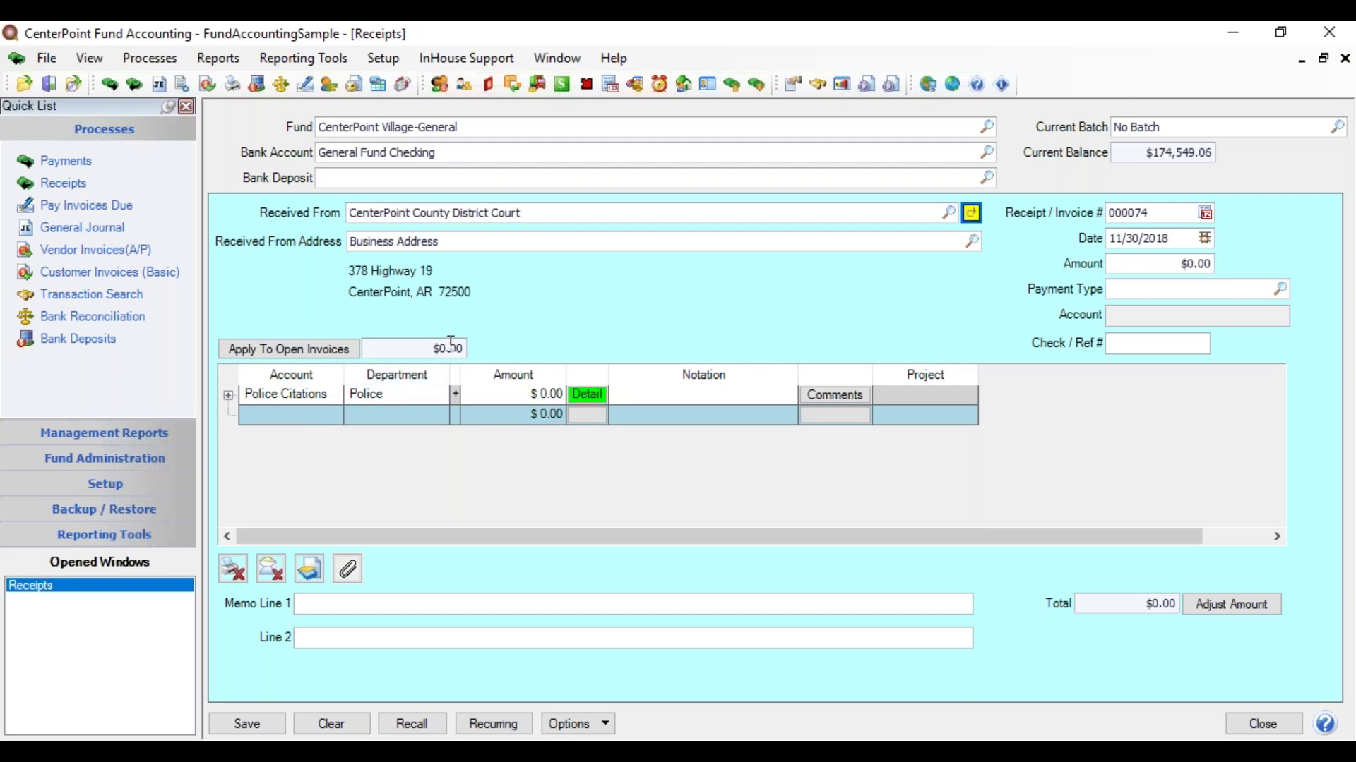
- Set the District Court receipt amount to 100.00
left_click(1195, 264)
type("100.00")
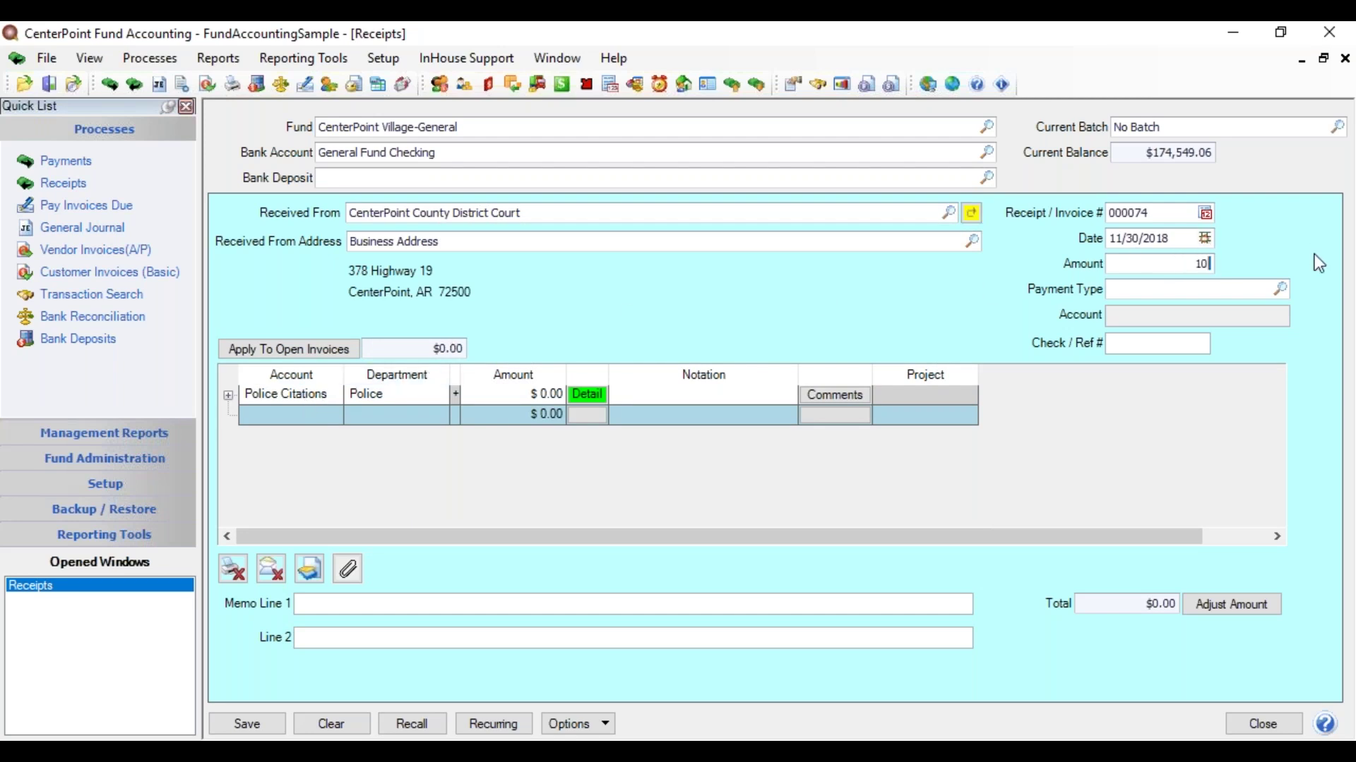
key("Tab")
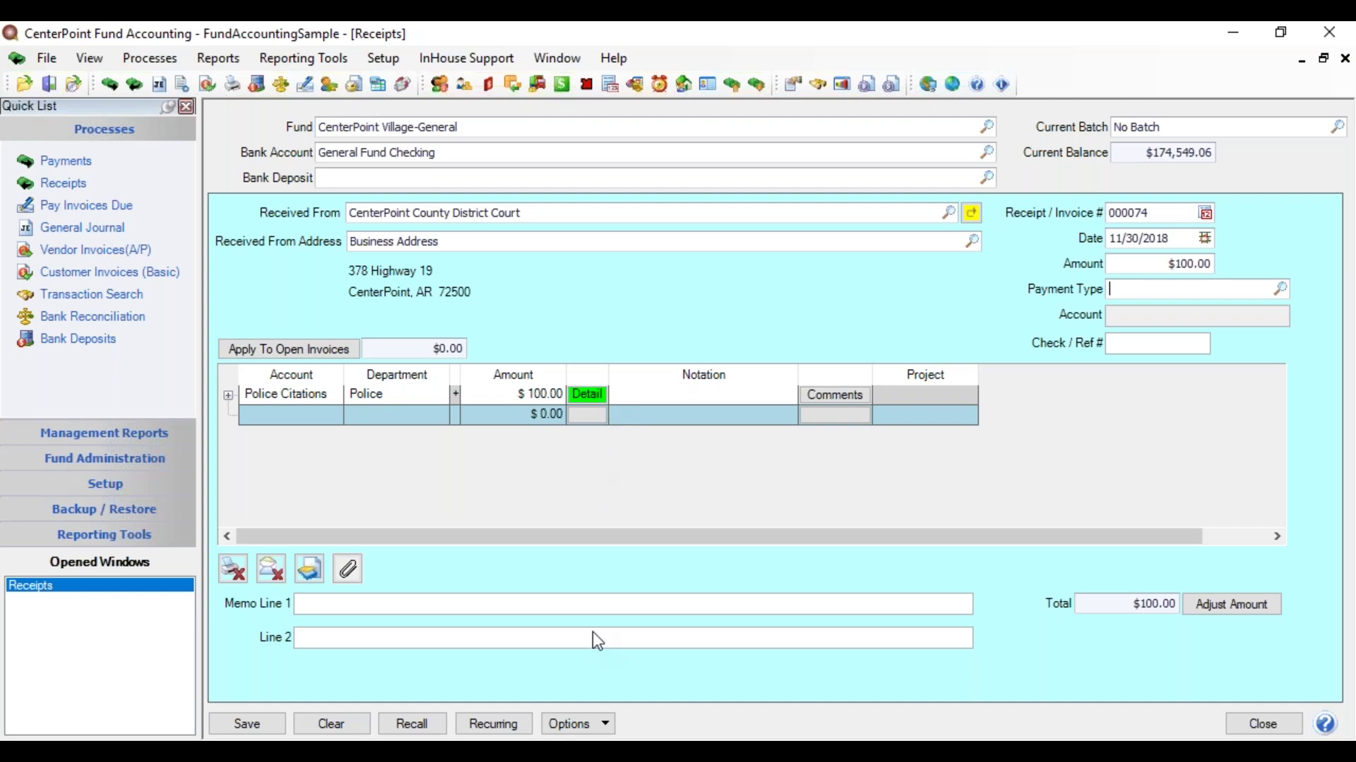
- Review the Police Citations recurring transaction setup and its calculation type choices, cancelling without changes
left_click(487, 725)
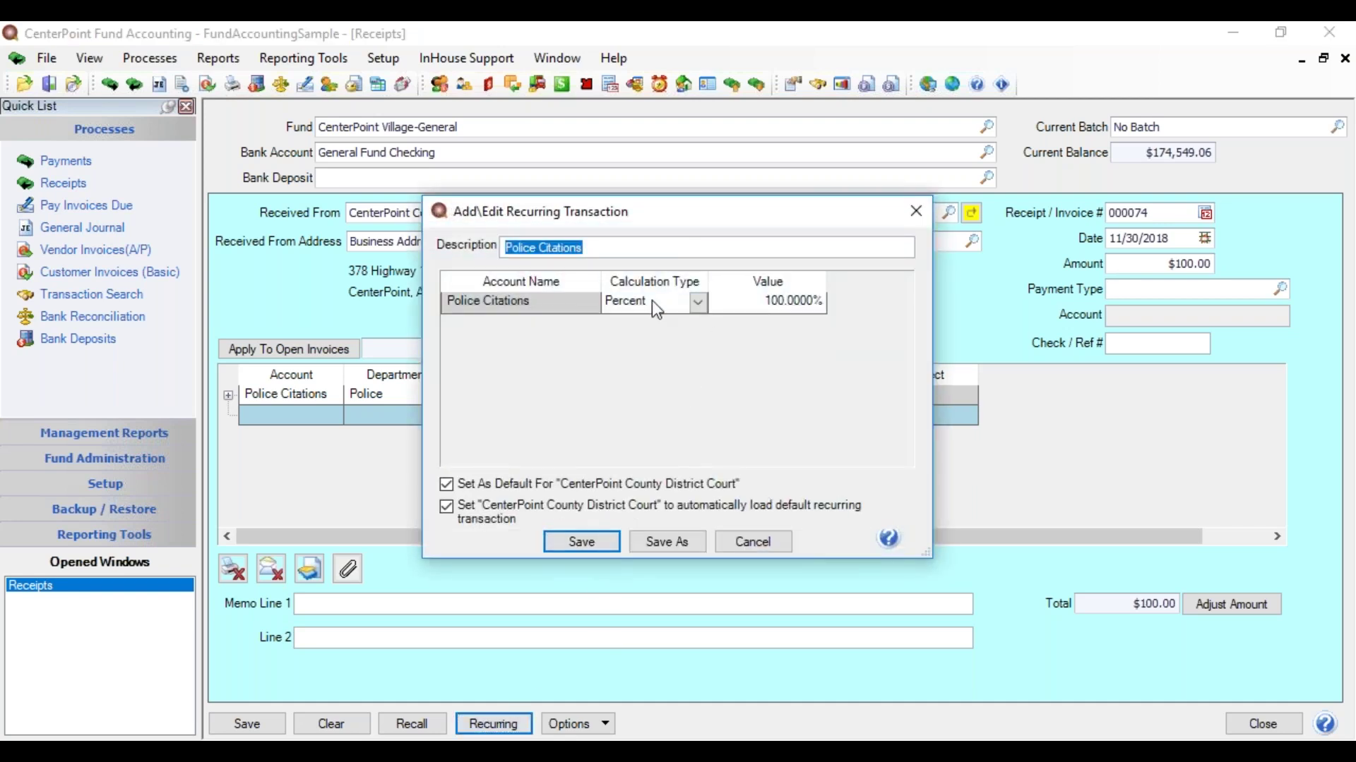
left_click(697, 304)
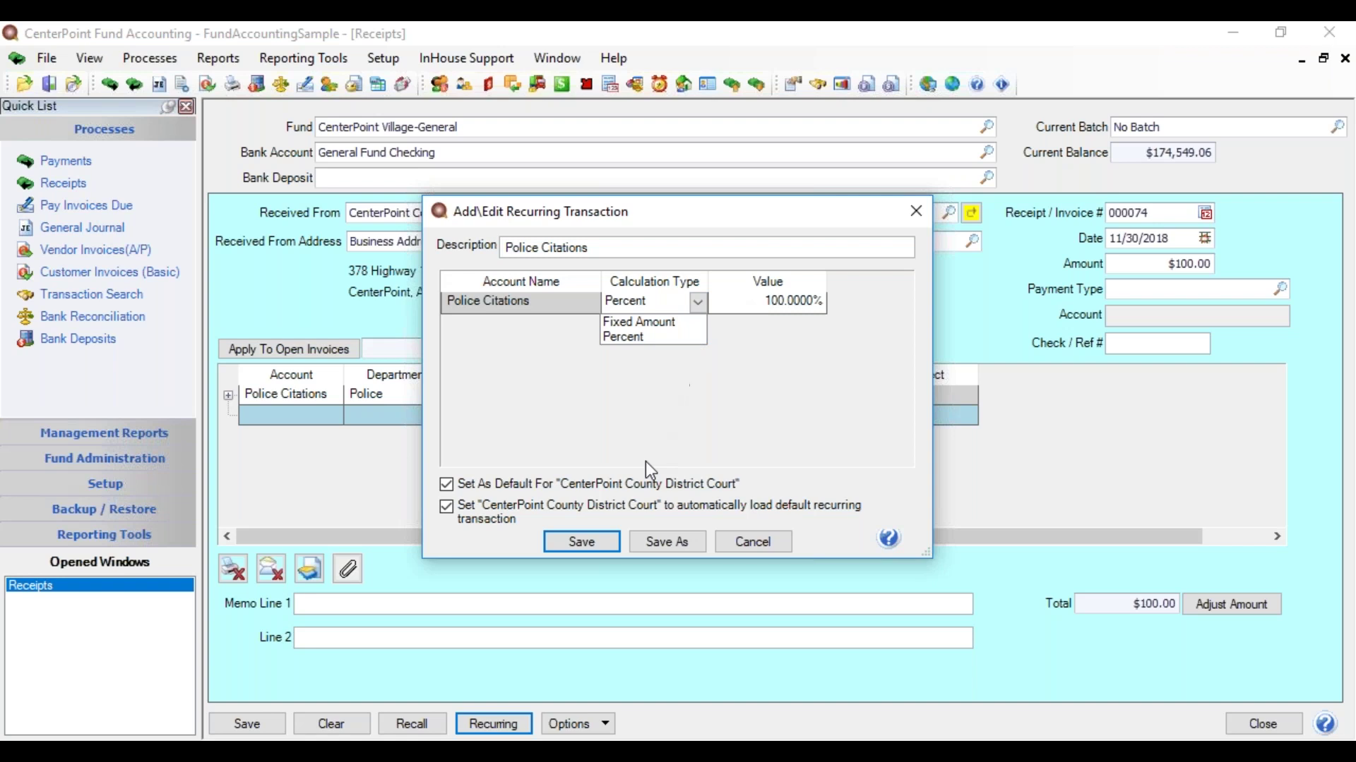
left_click(763, 540)
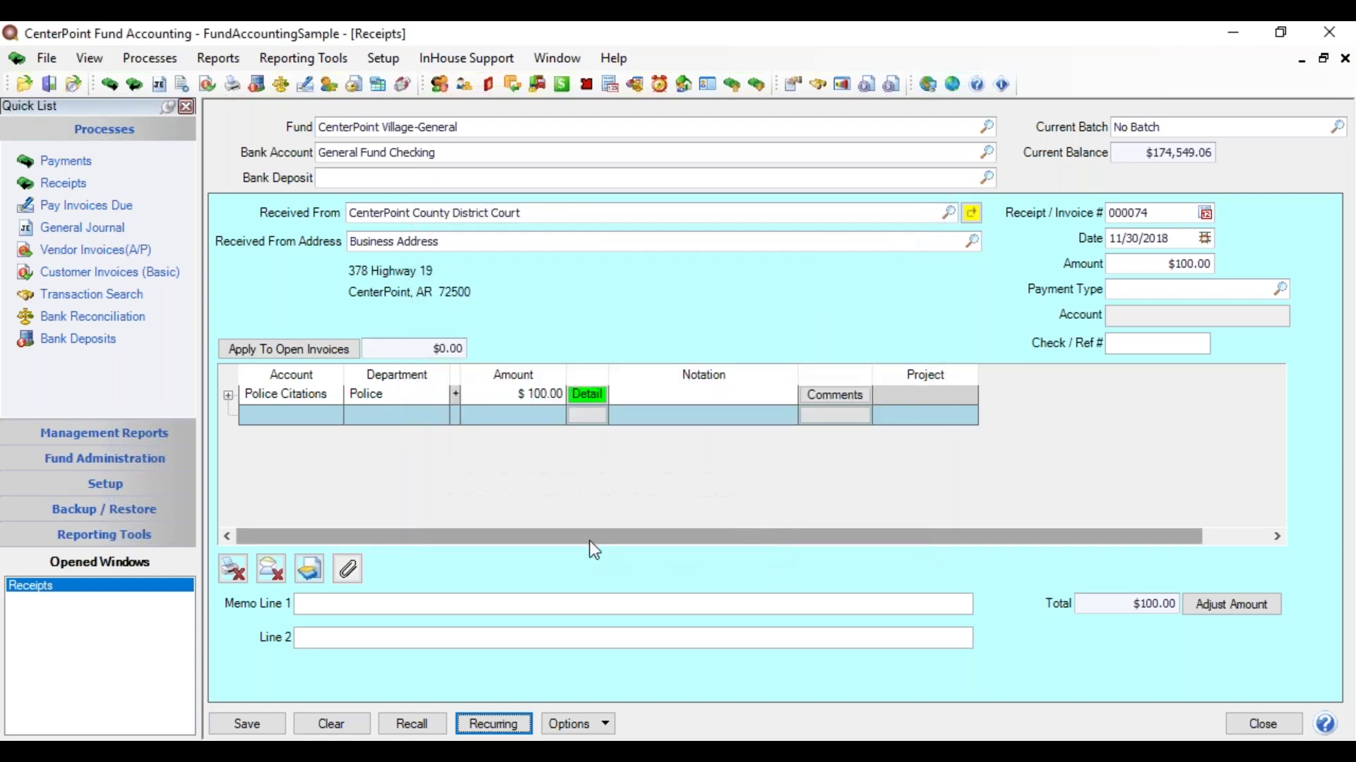
left_click(487, 727)
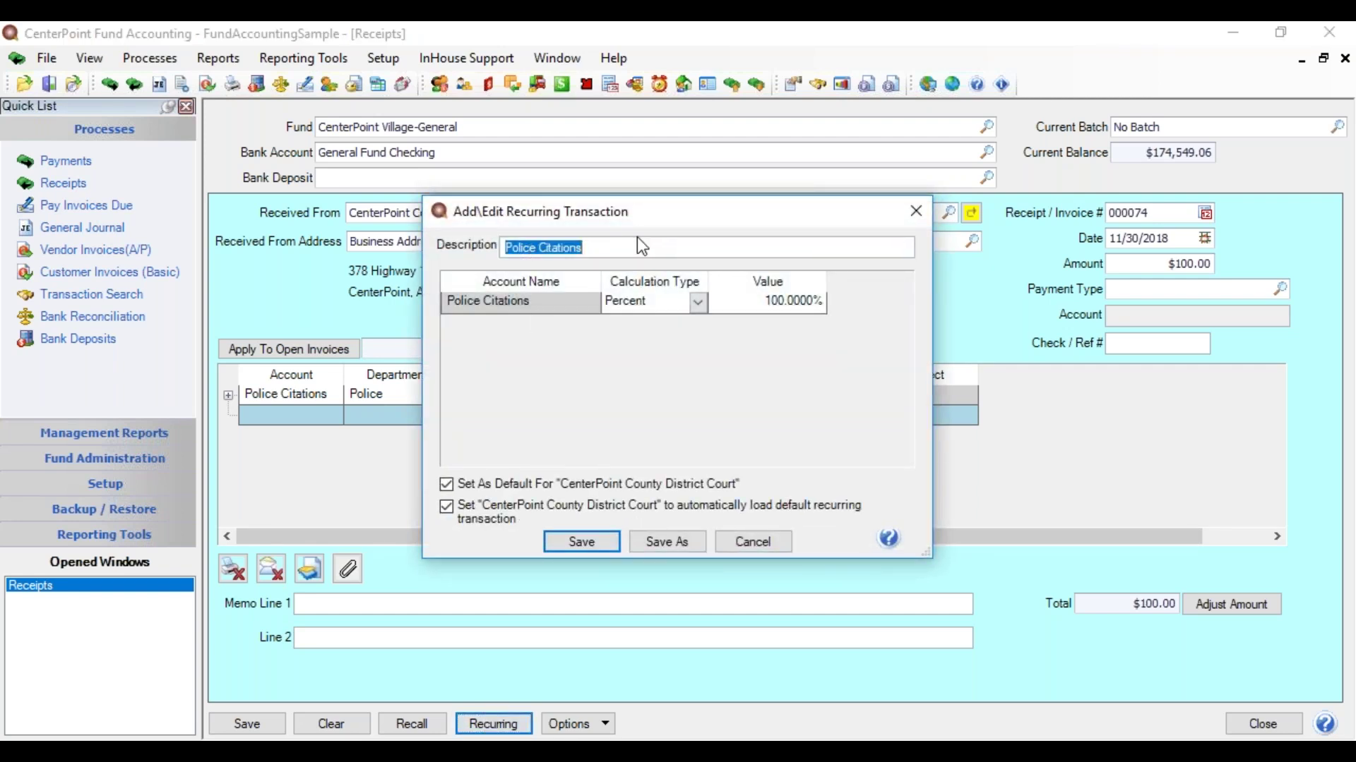
left_click(761, 541)
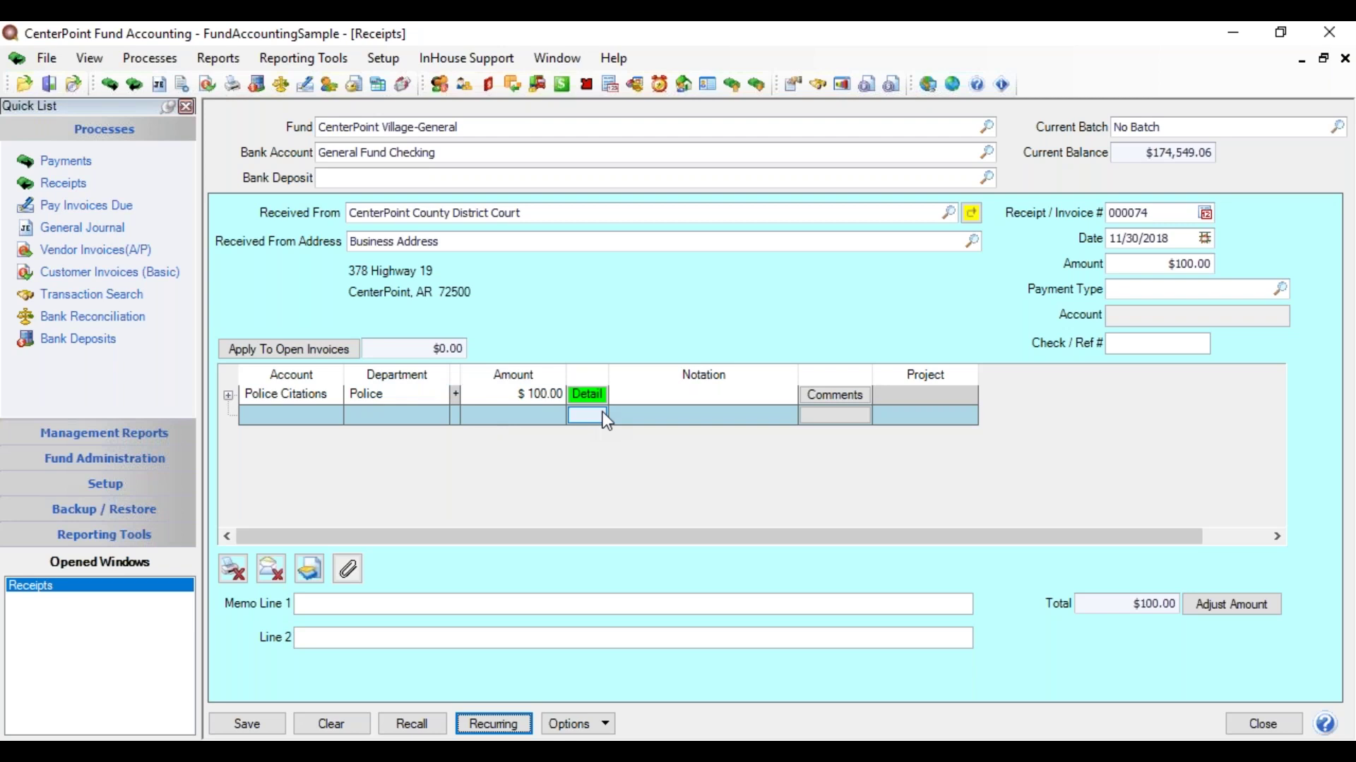
- Review the list of recent receipt transactions and the receipt's custom fields and comments, closing both without changes
left_click(598, 725)
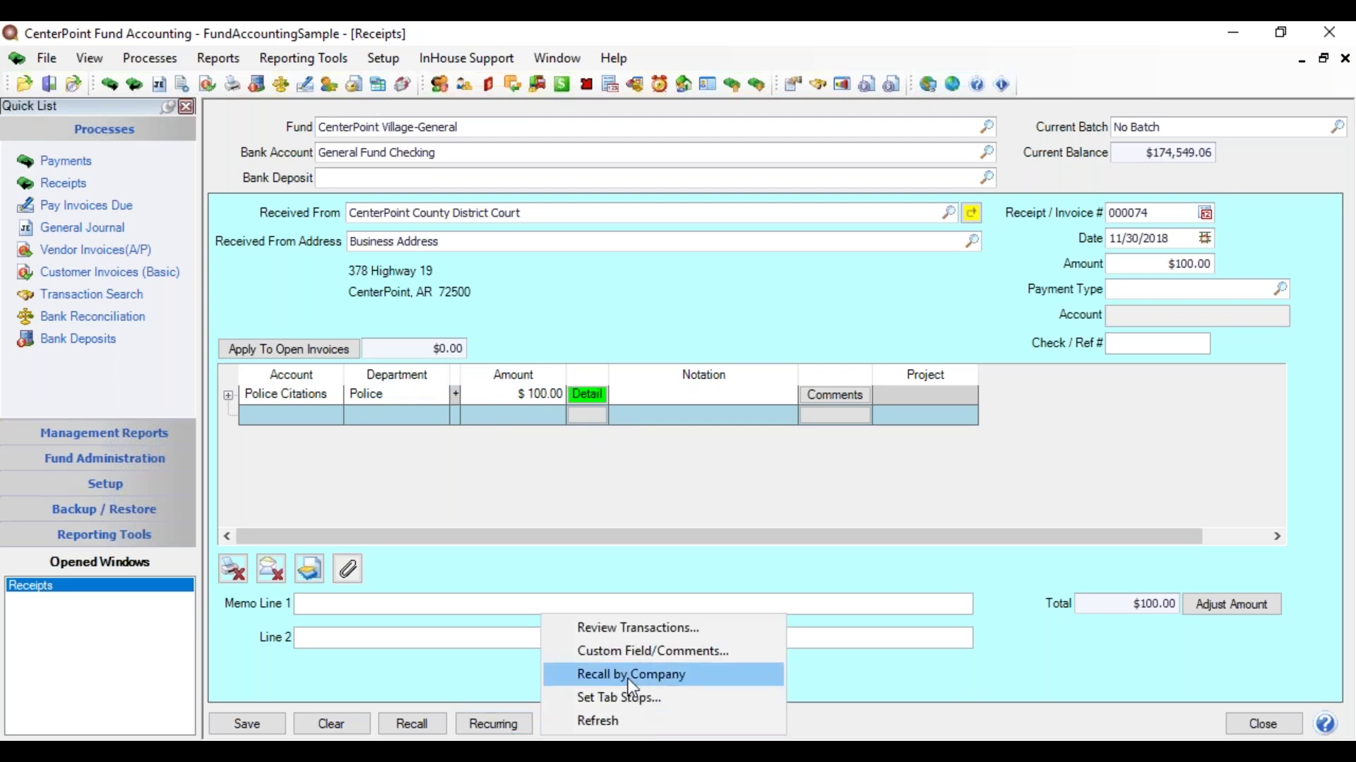
left_click(660, 627)
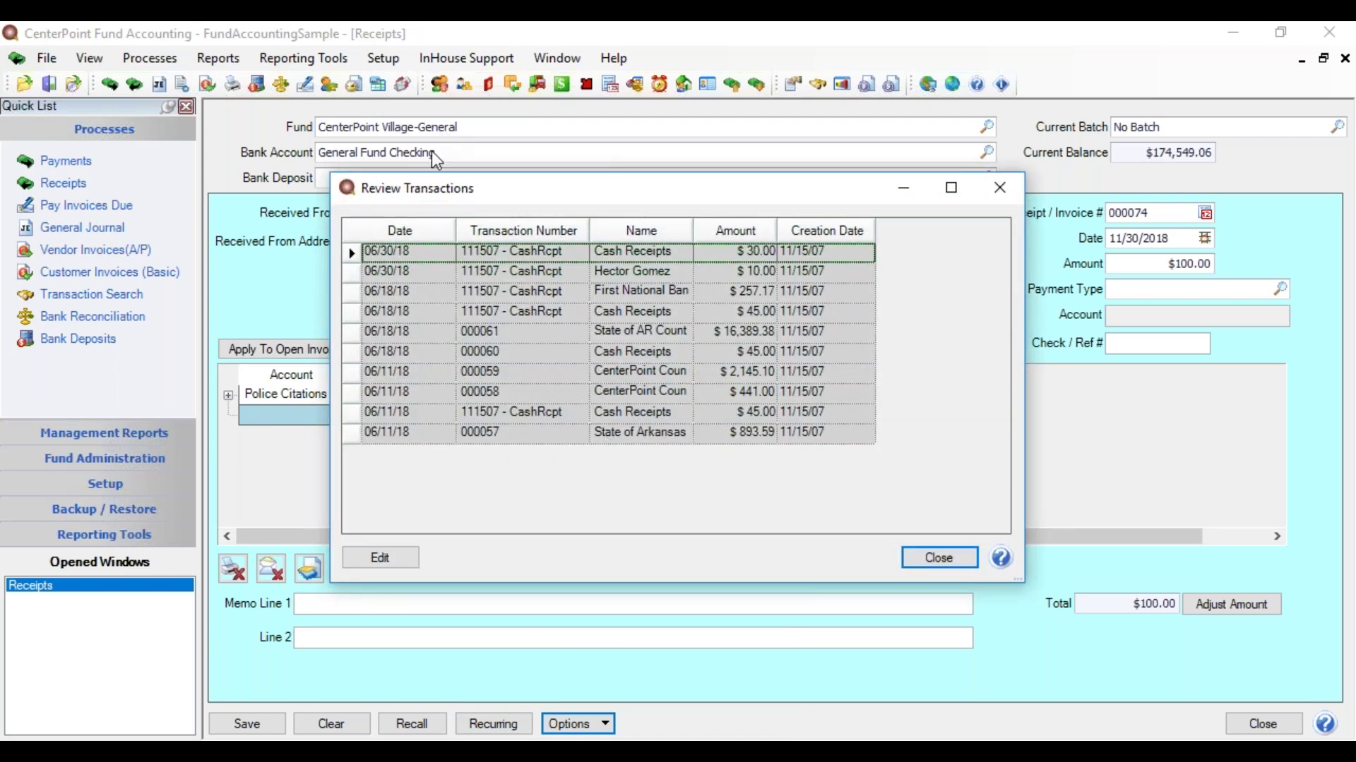
left_click(930, 557)
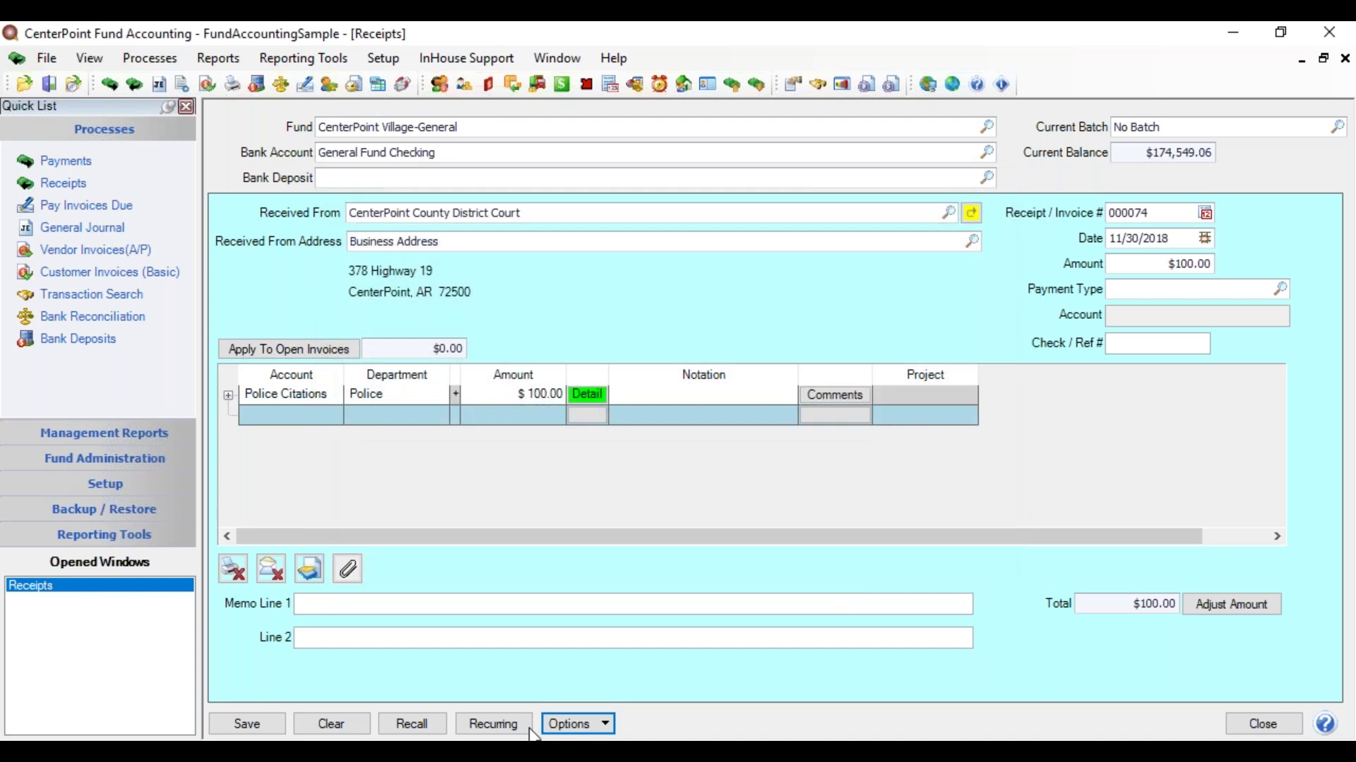
left_click(558, 721)
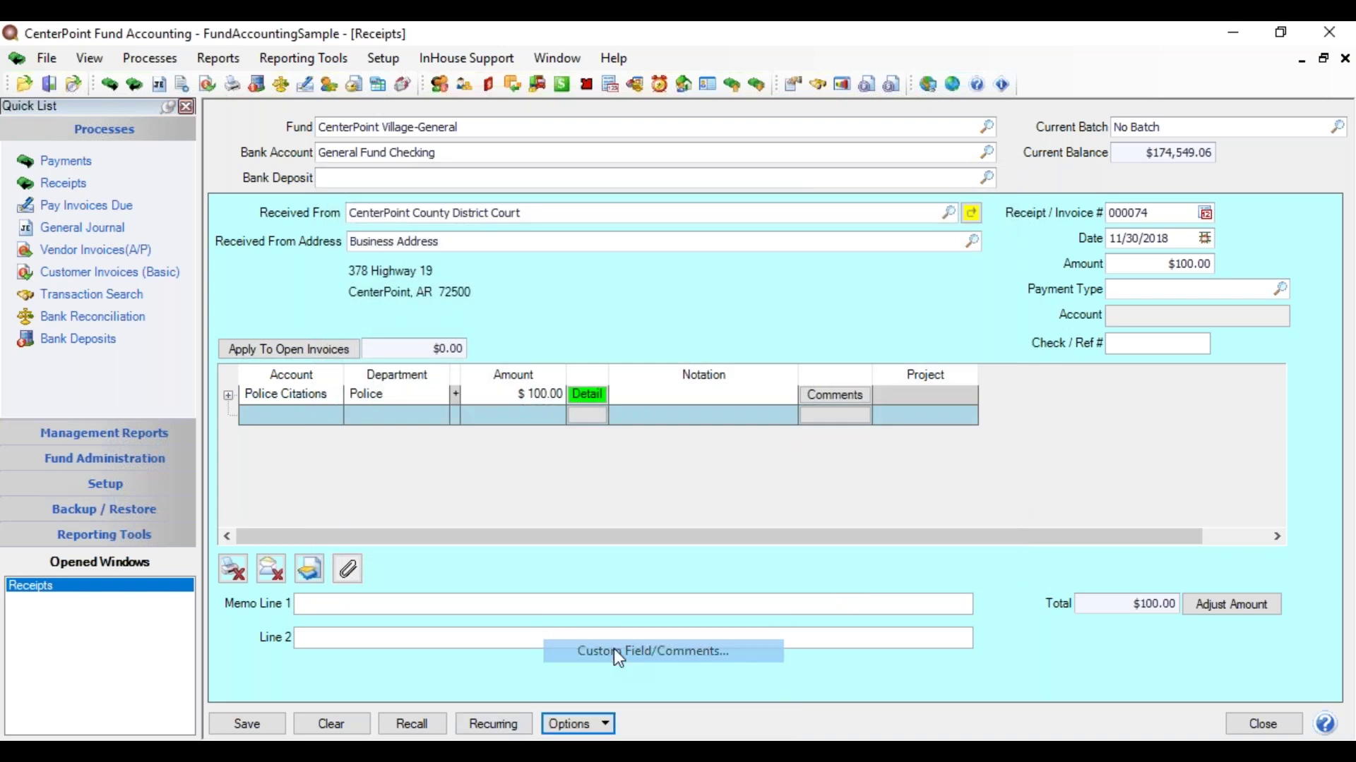
left_click(616, 653)
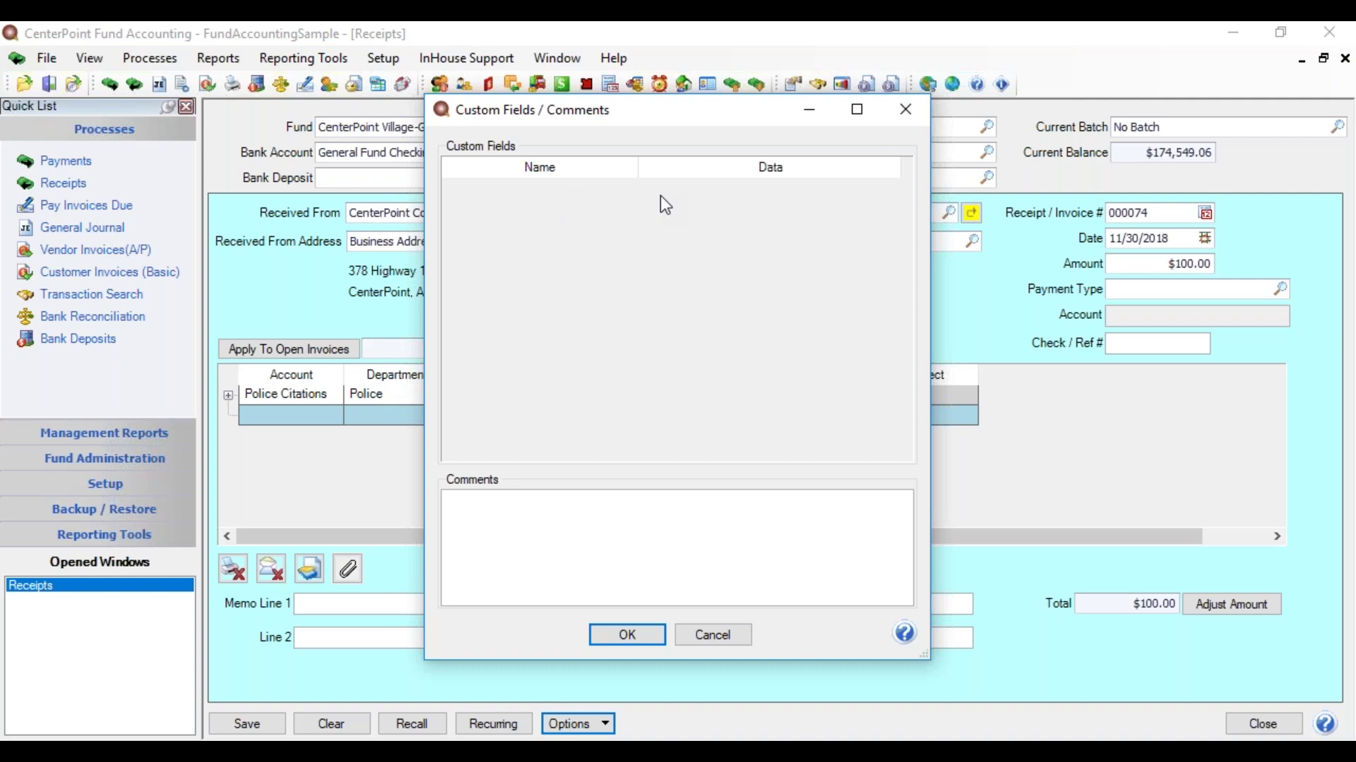
left_click(713, 637)
- Switch the receipt recall option to Recall by Company
left_click(604, 718)
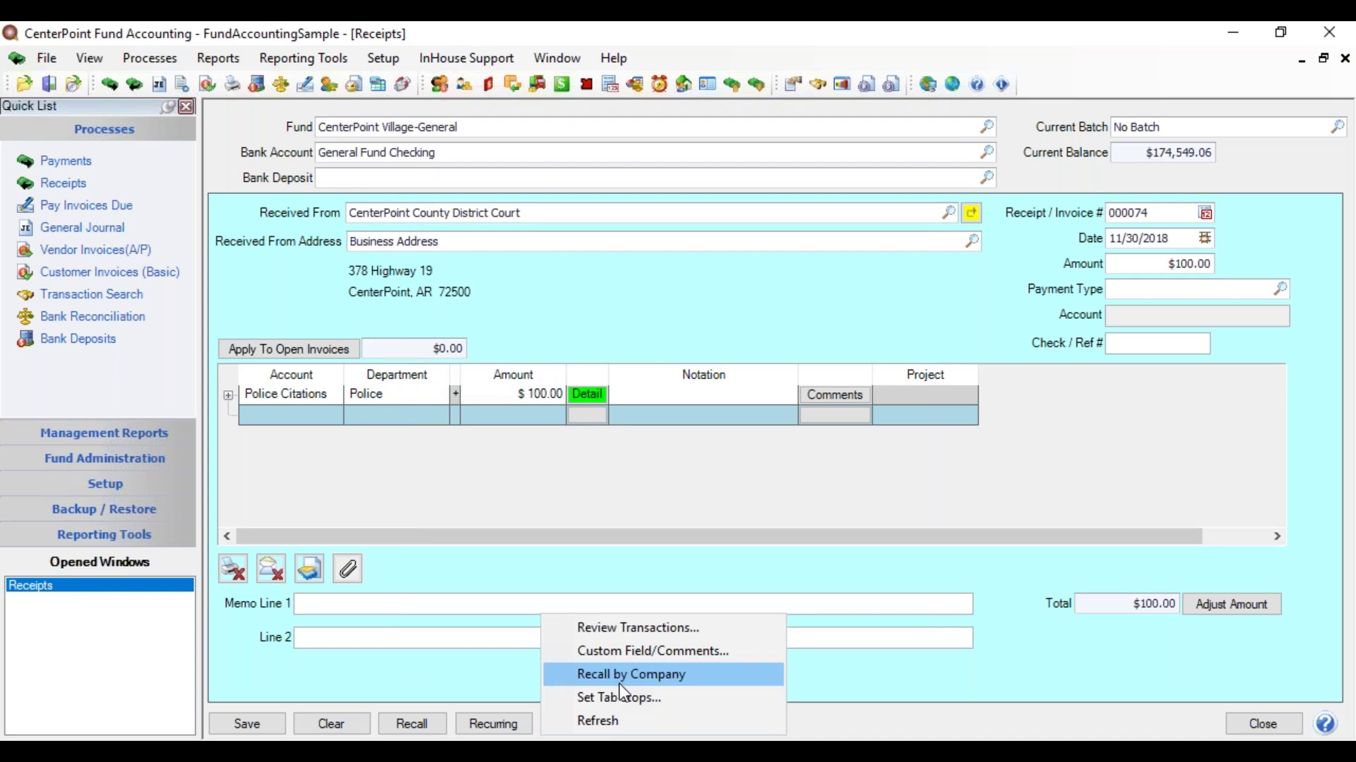
left_click(621, 679)
- Remove Check / Ref #, Clear Button and Close Button from the receipt screen's tab stops
left_click(588, 723)
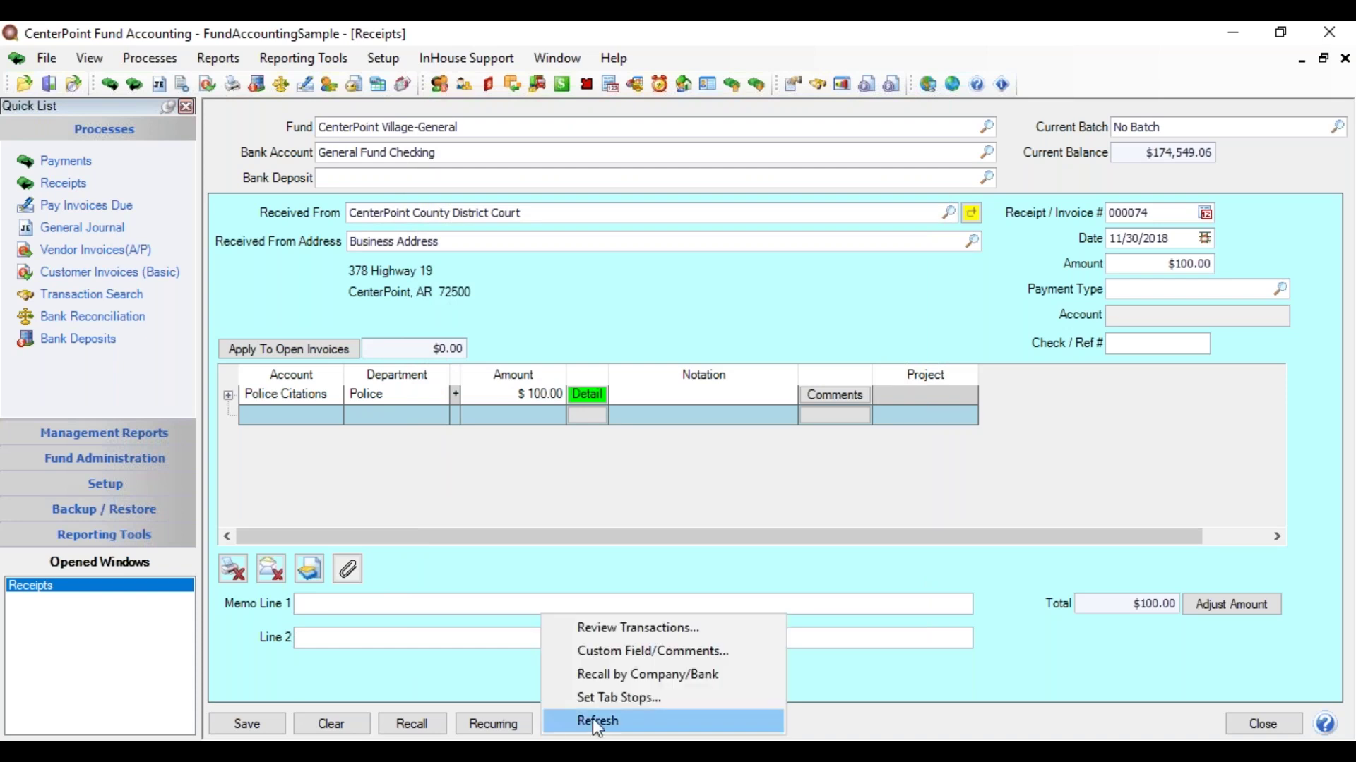
left_click(638, 699)
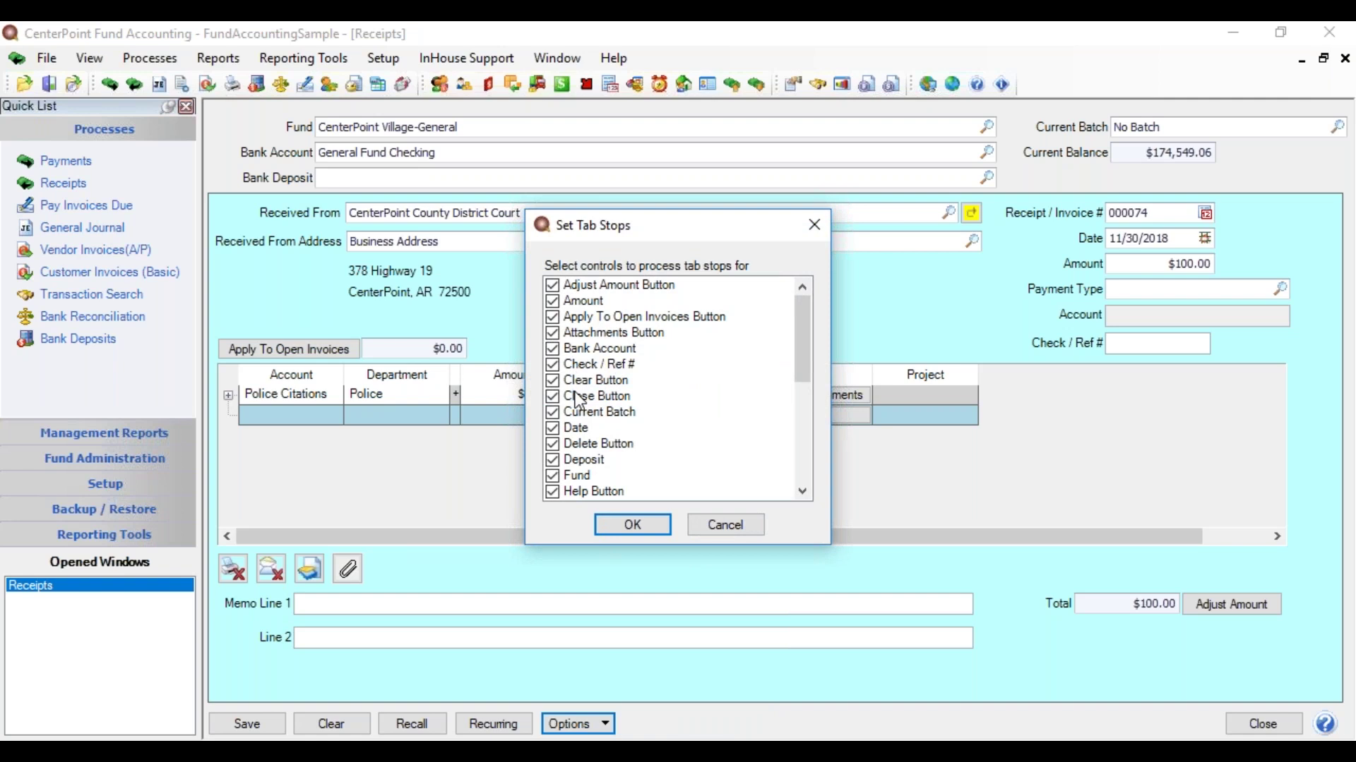
left_click(552, 365)
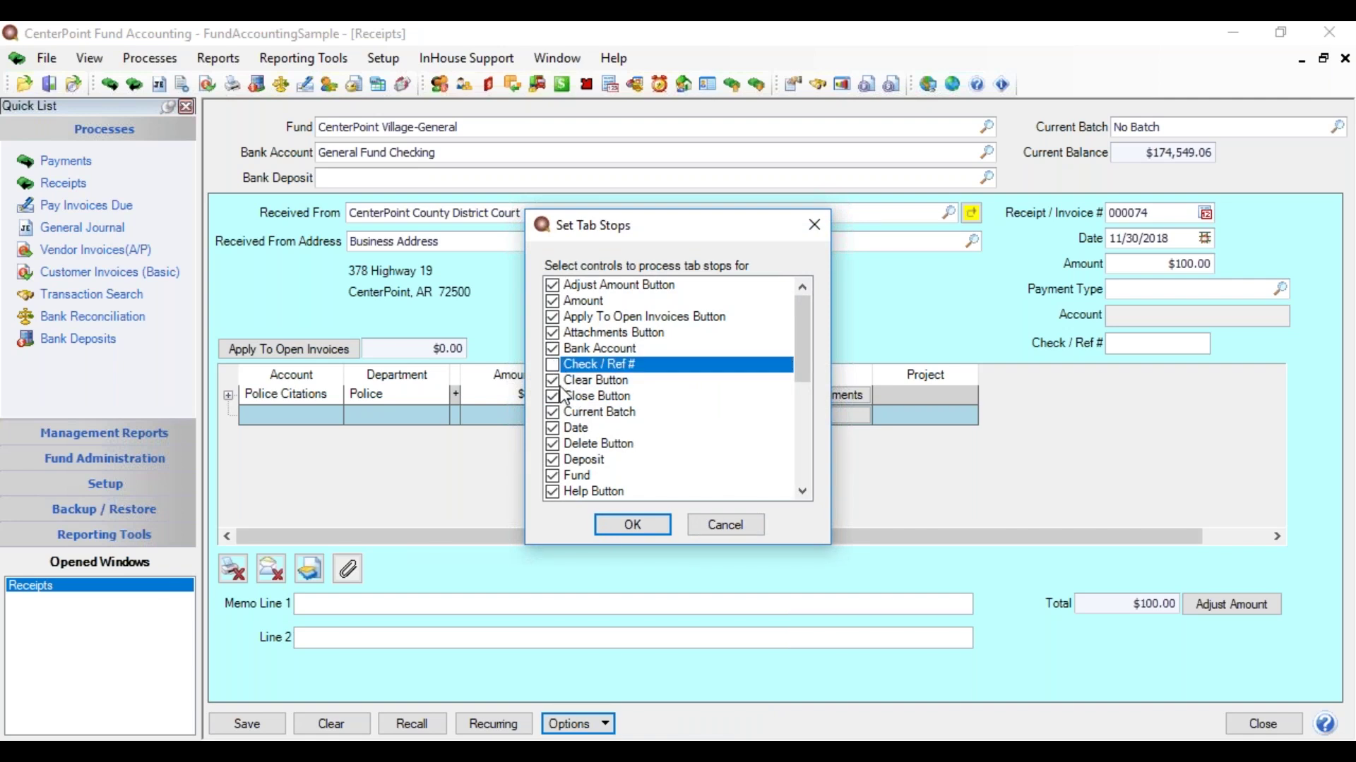
left_click(555, 382)
left_click(557, 398)
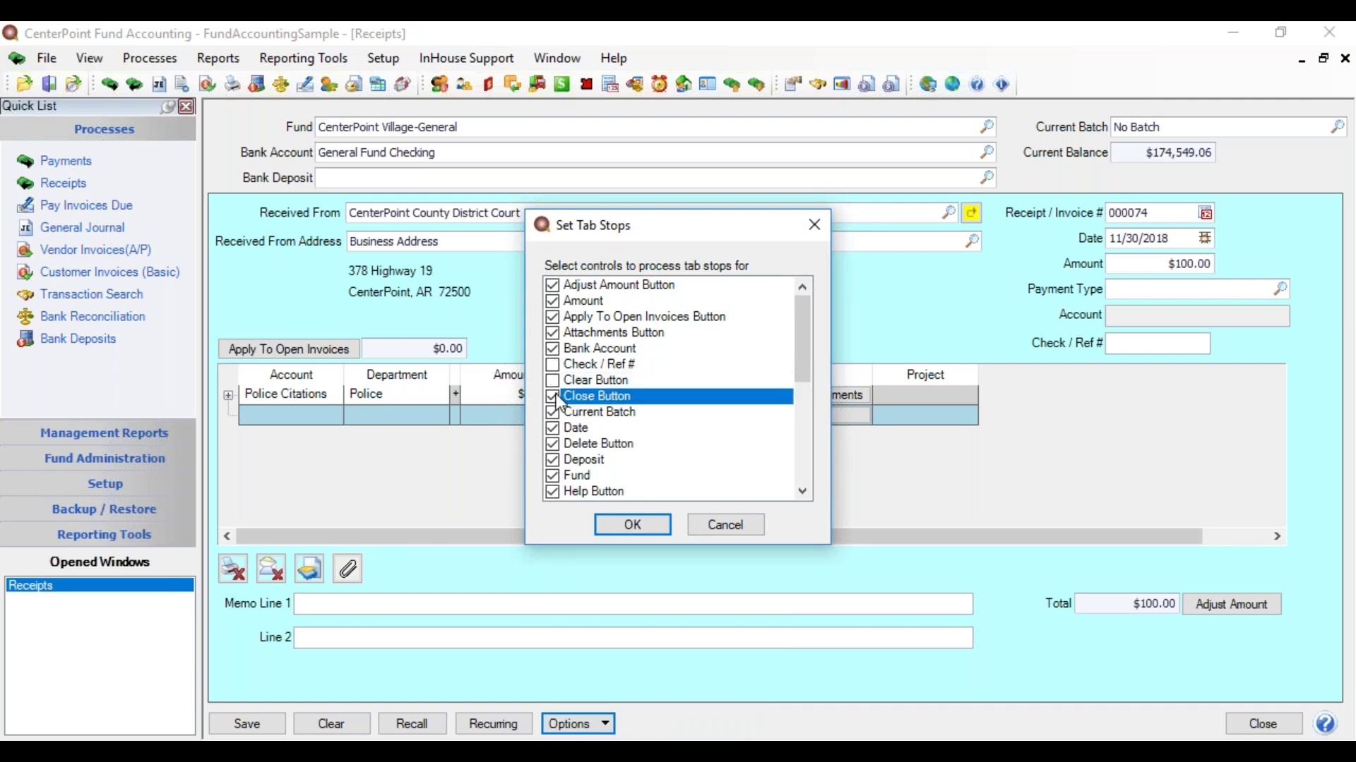
left_click(634, 528)
- Save the CenterPoint County District Court receipt
left_click(599, 724)
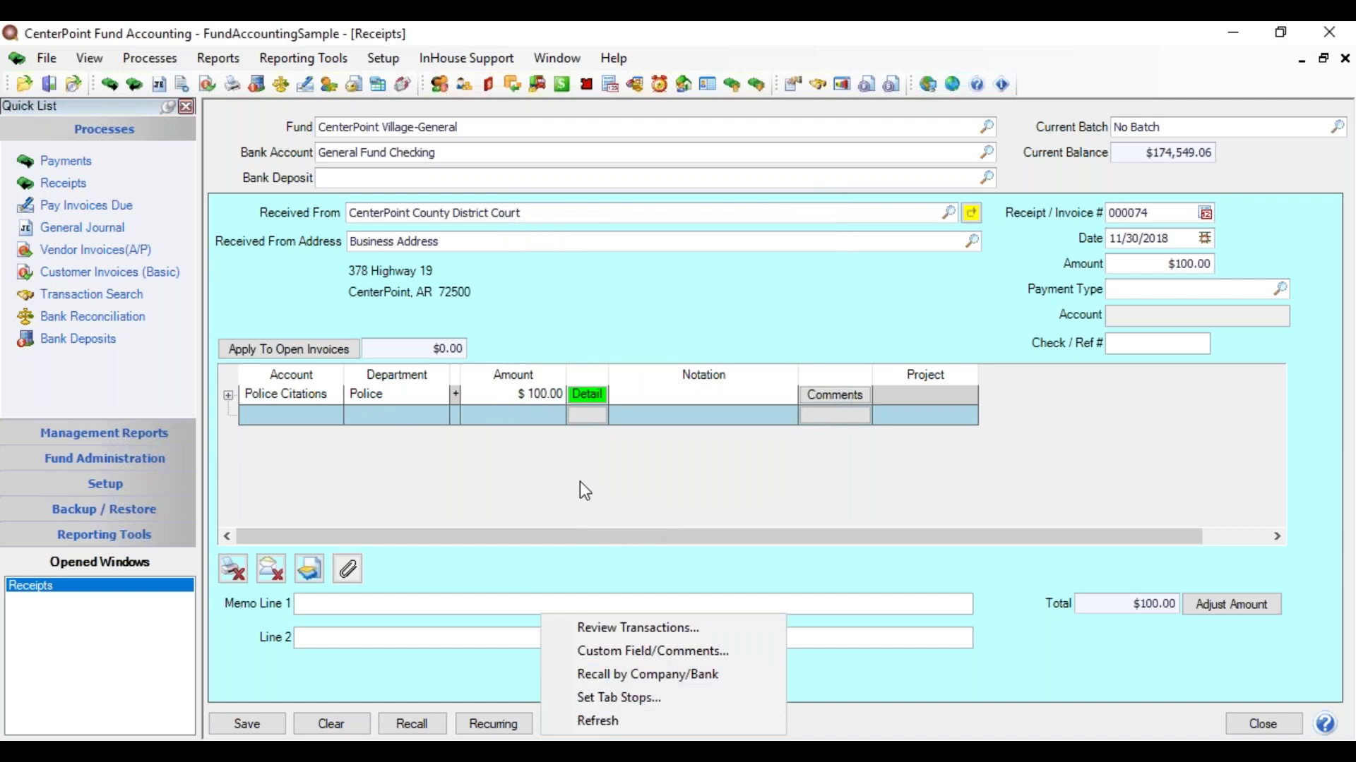
left_click(602, 561)
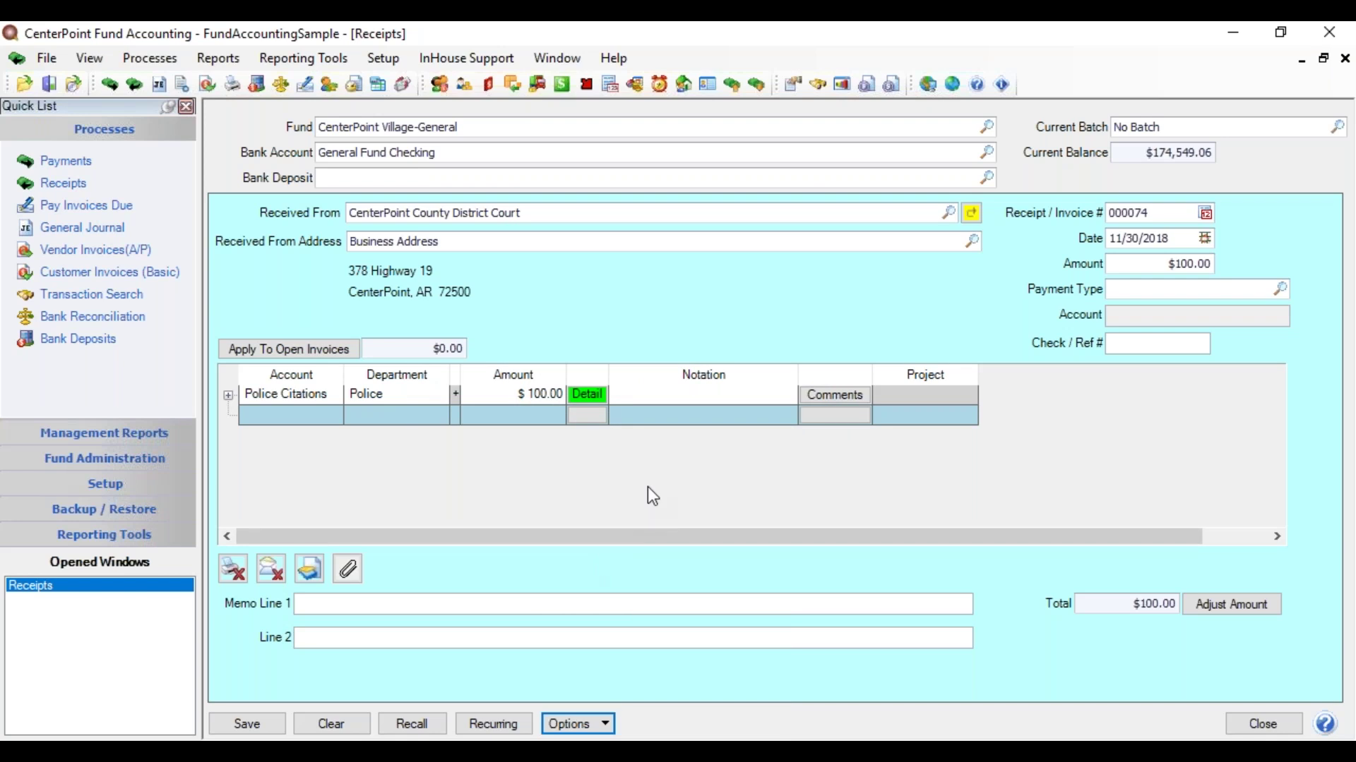
left_click(248, 725)
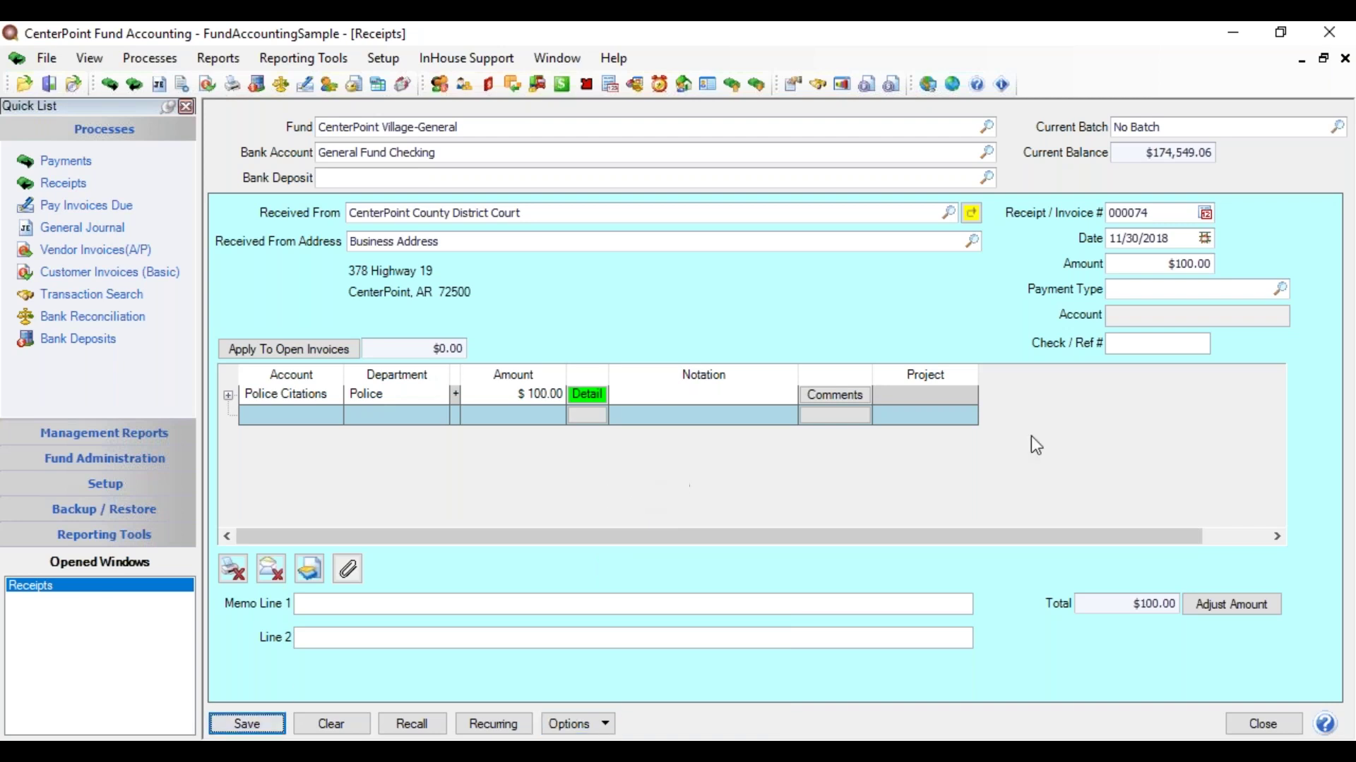